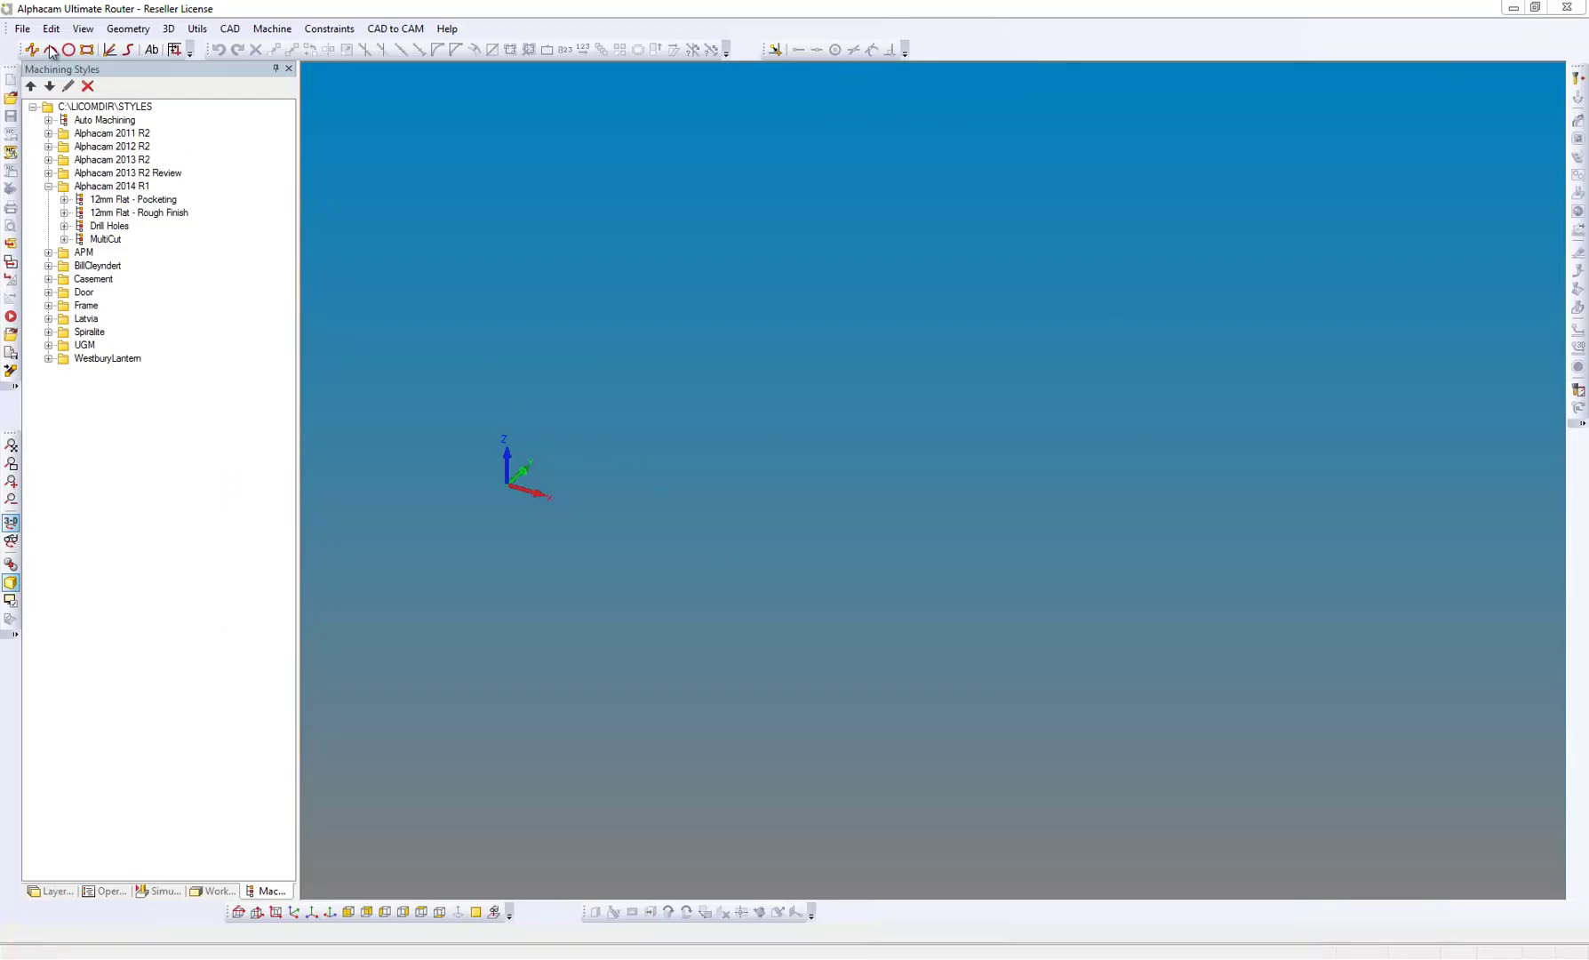
Start a CAD import with the file type set to SpaceClaim
{"action": "left_click", "coordinate": [22, 28]}
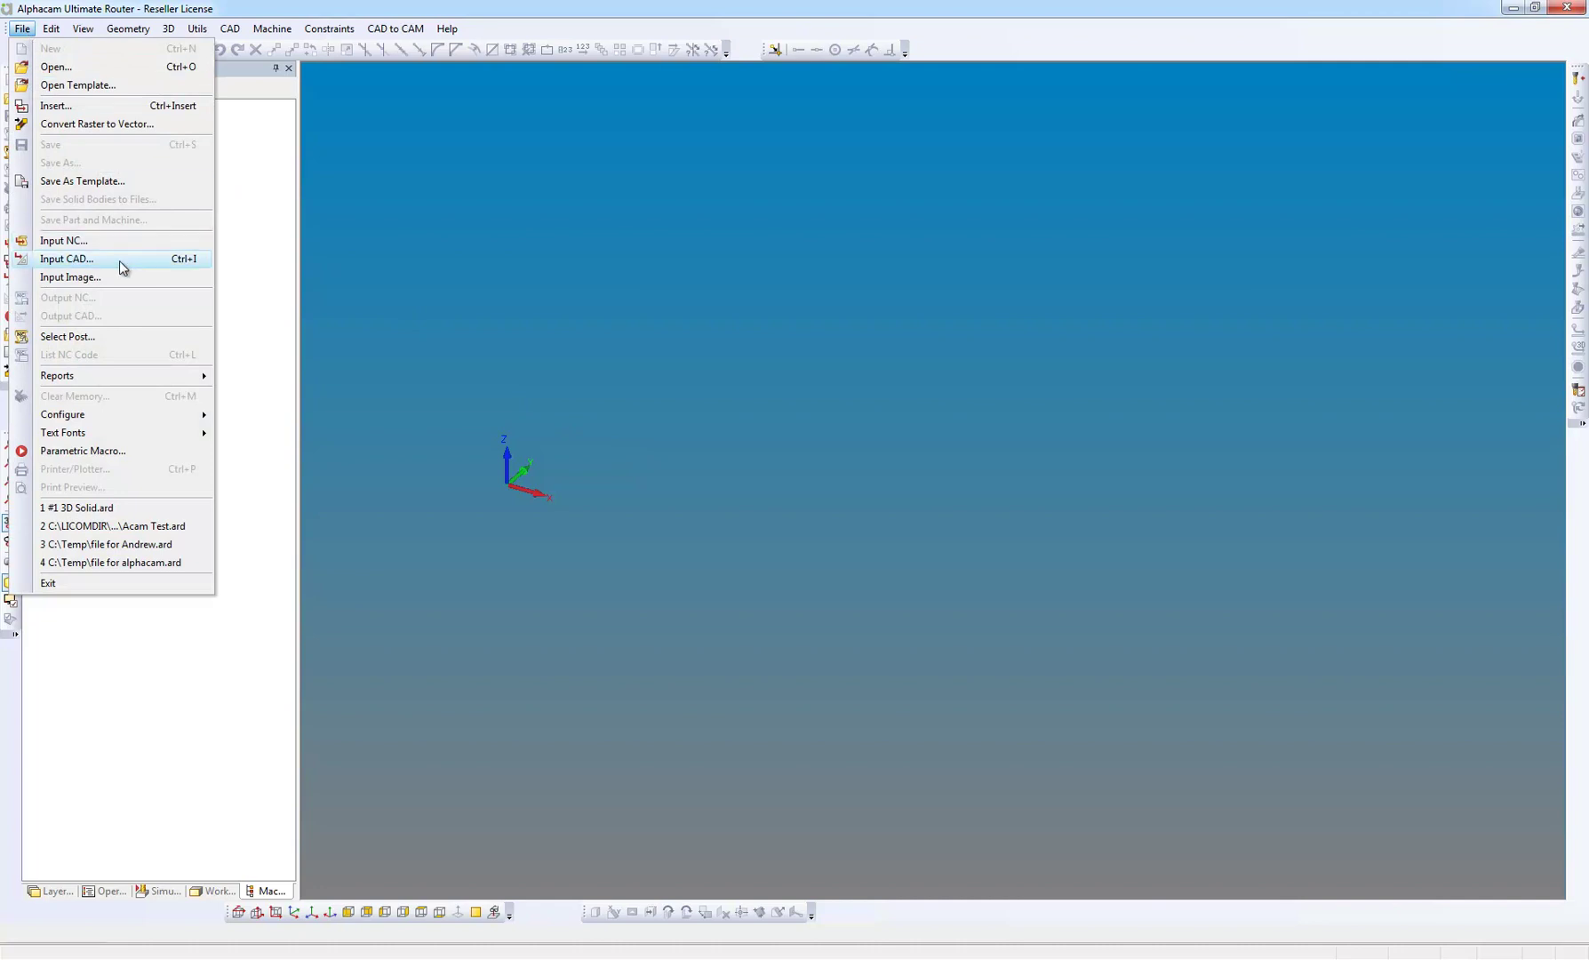
{"action": "left_click", "coordinate": [123, 267]}
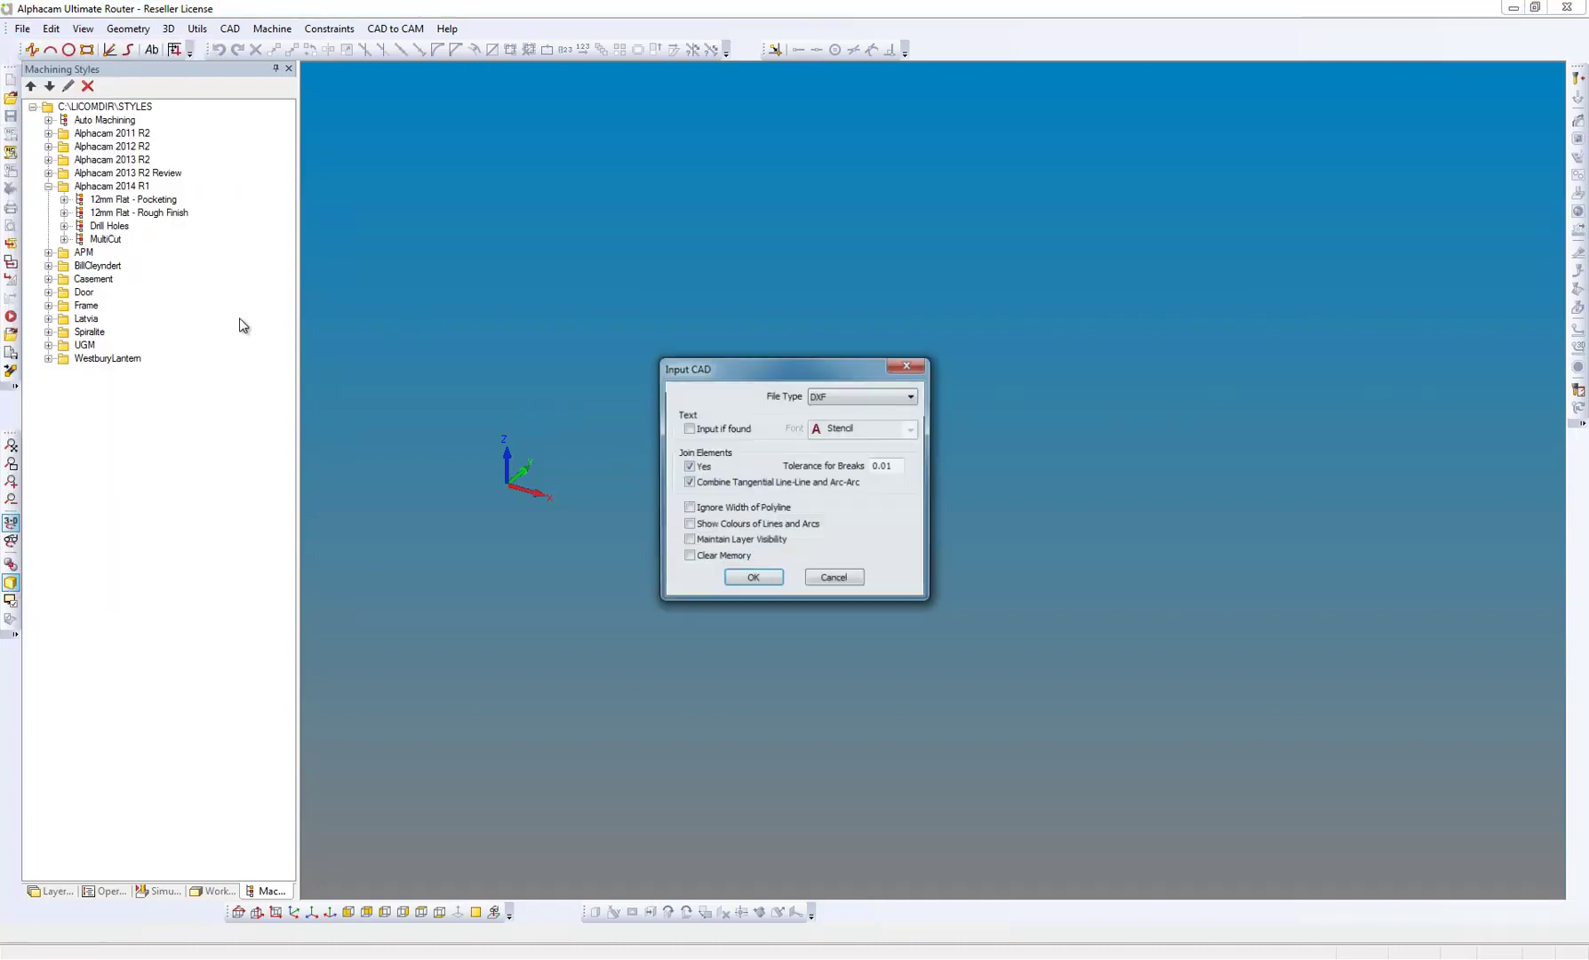
{"action": "left_click", "coordinate": [910, 397]}
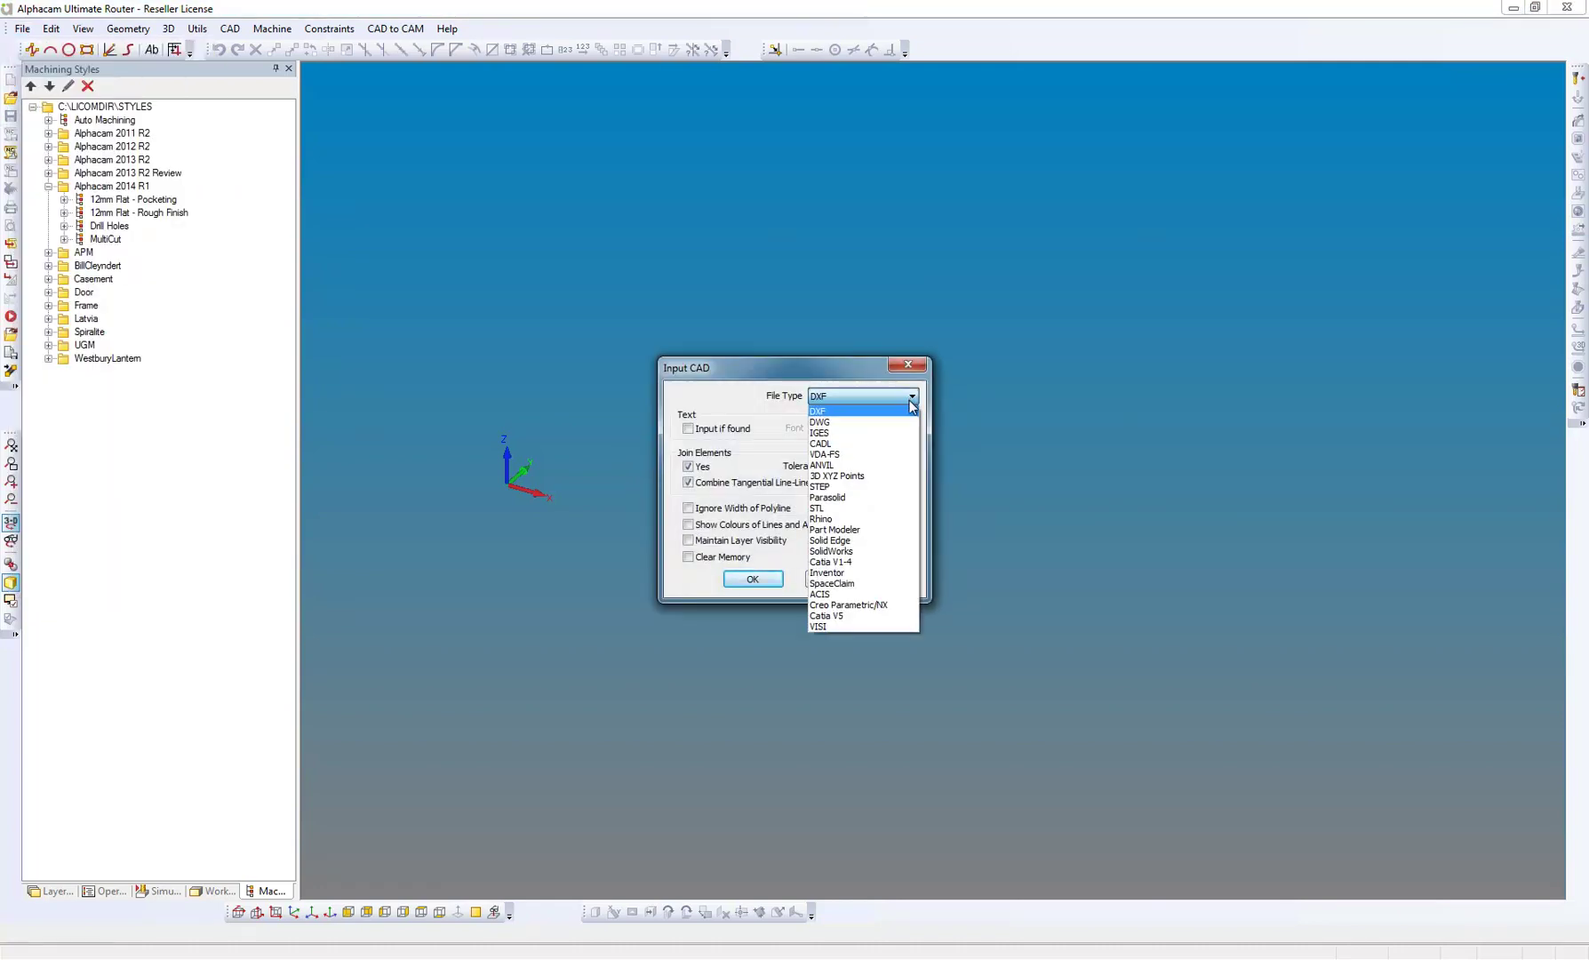
{"action": "left_click", "coordinate": [881, 585]}
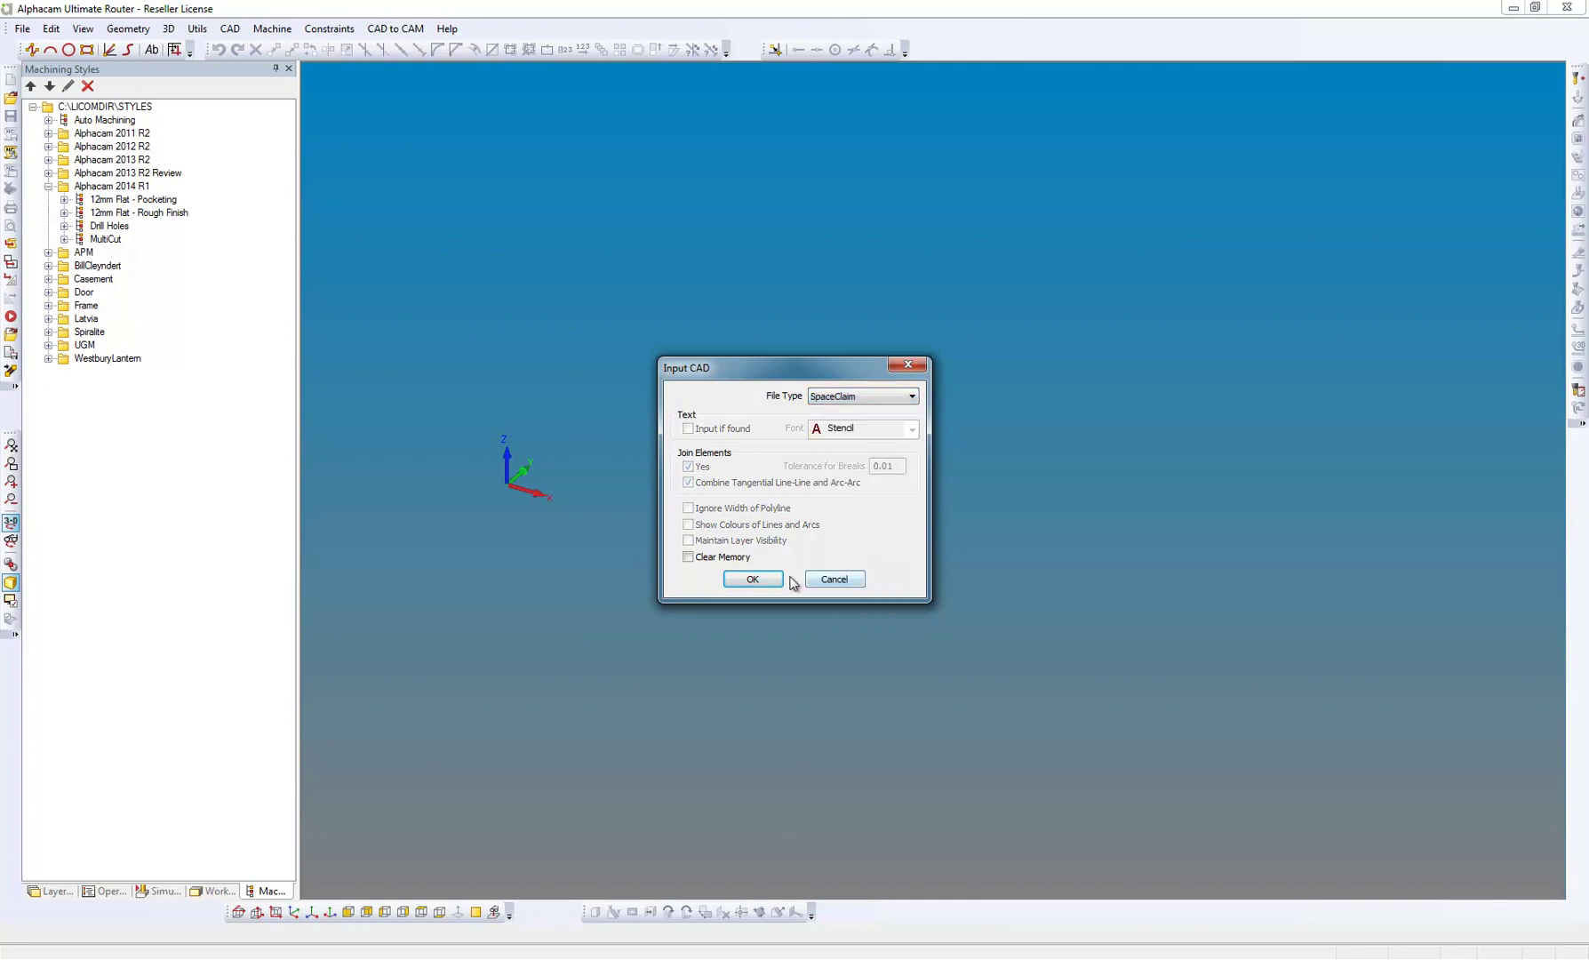
{"action": "left_click", "coordinate": [755, 578]}
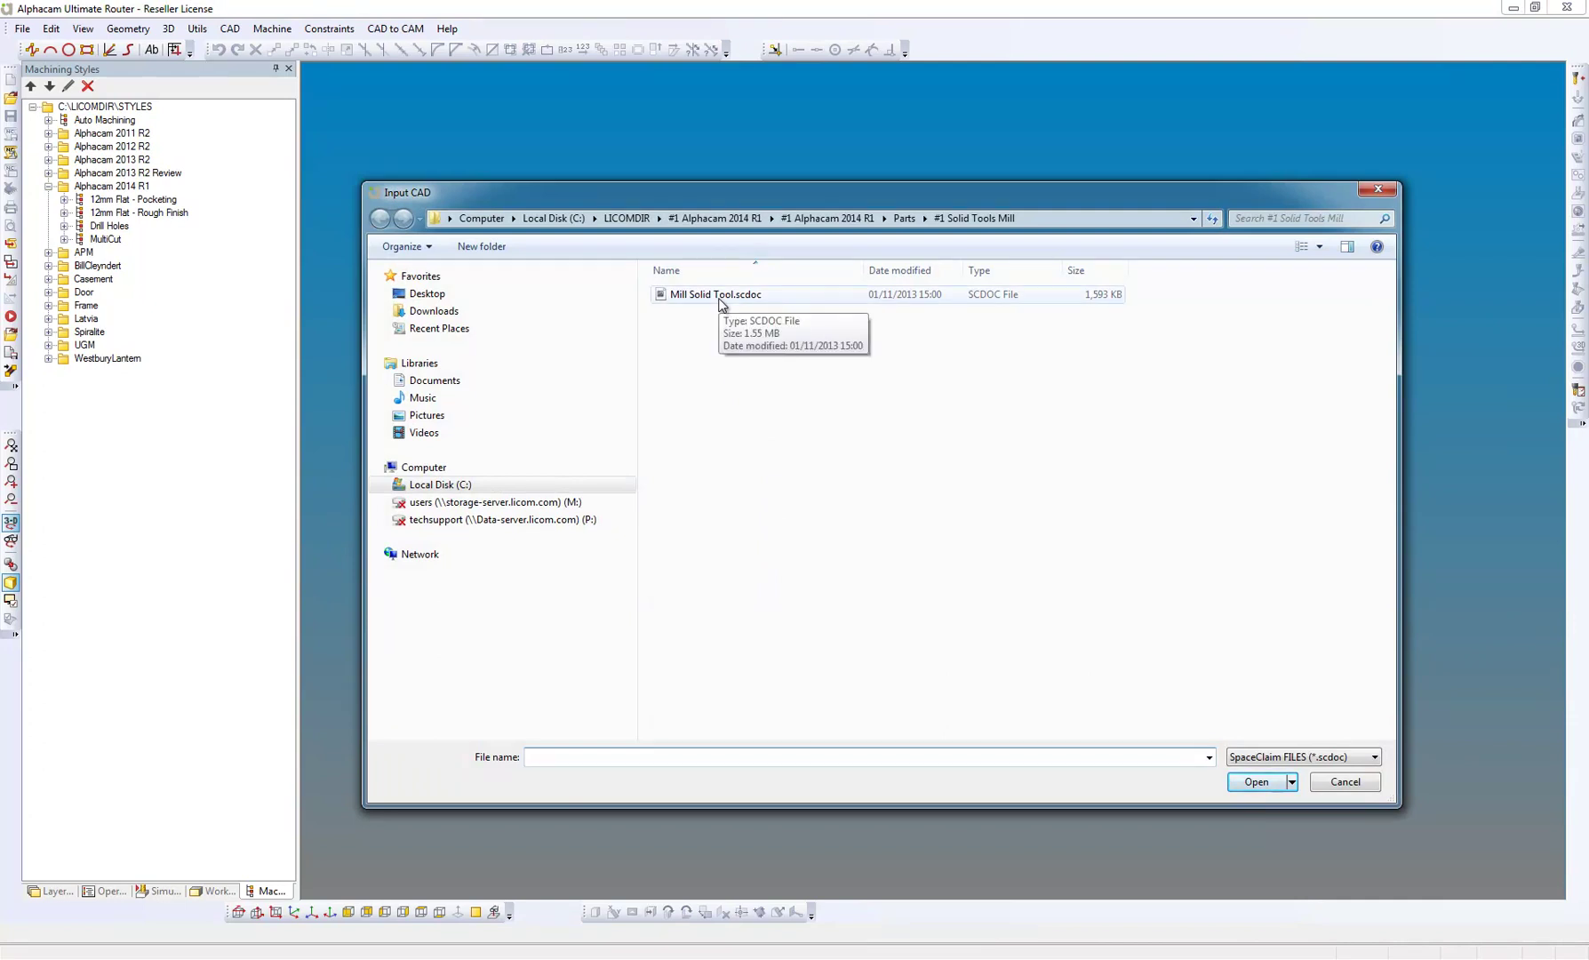
Open Mill Solid Tool.scdoc from the Solid Tools Mill folder in the SpaceClaim viewer
{"action": "left_click", "coordinate": [720, 300]}
{"action": "right_click", "coordinate": [719, 299]}
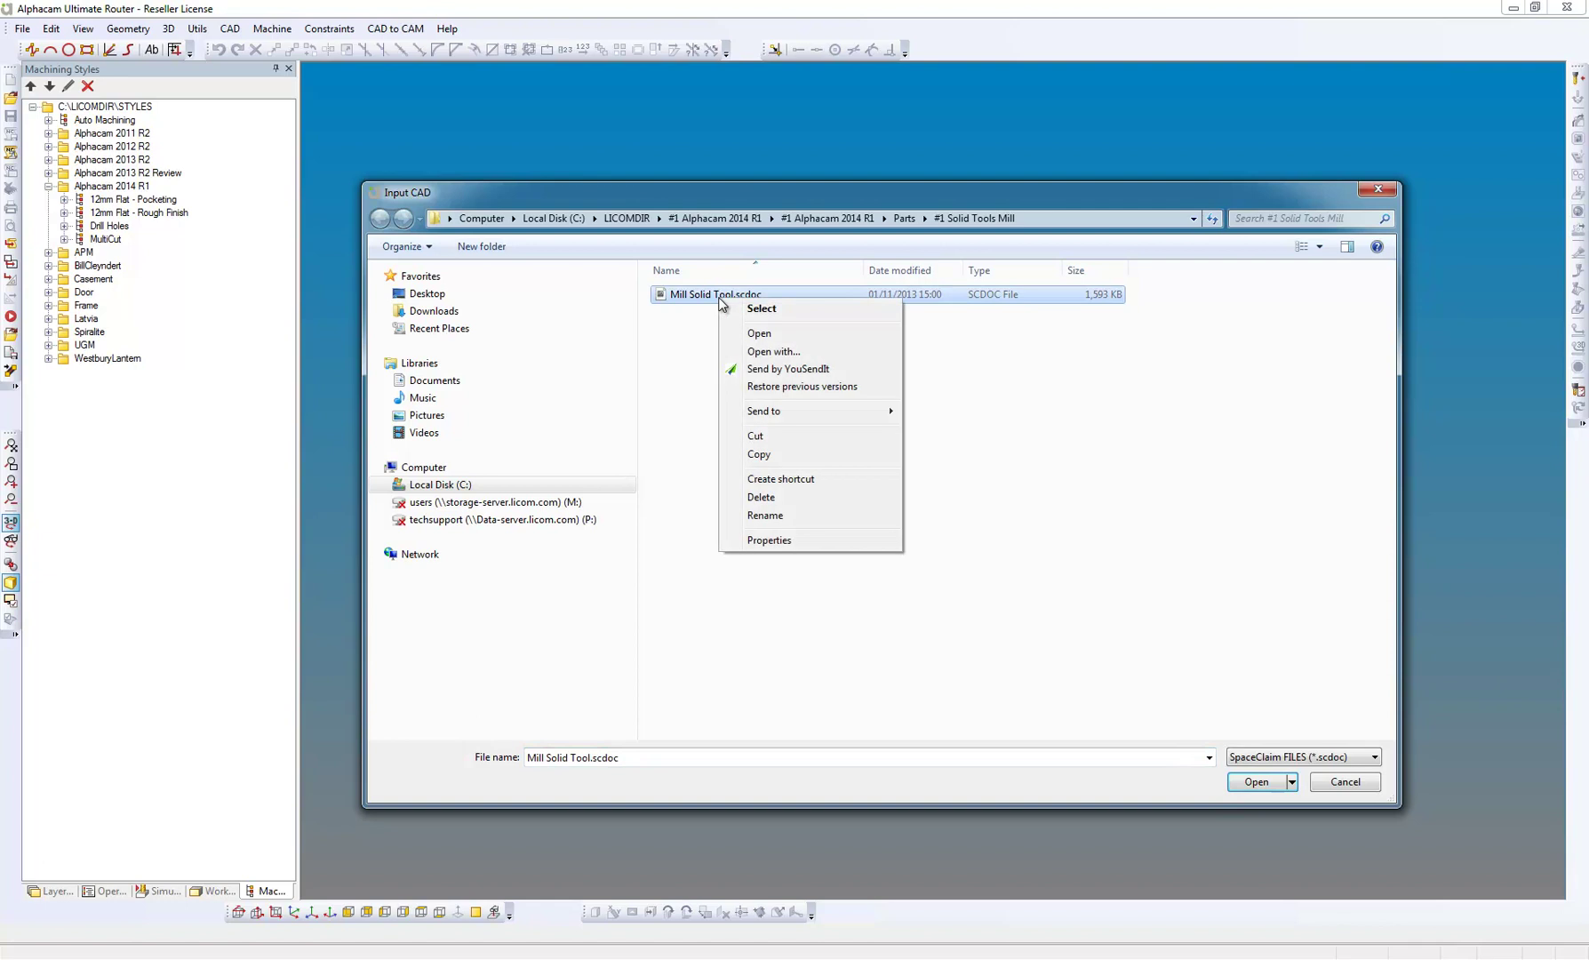
{"action": "left_click", "coordinate": [756, 338]}
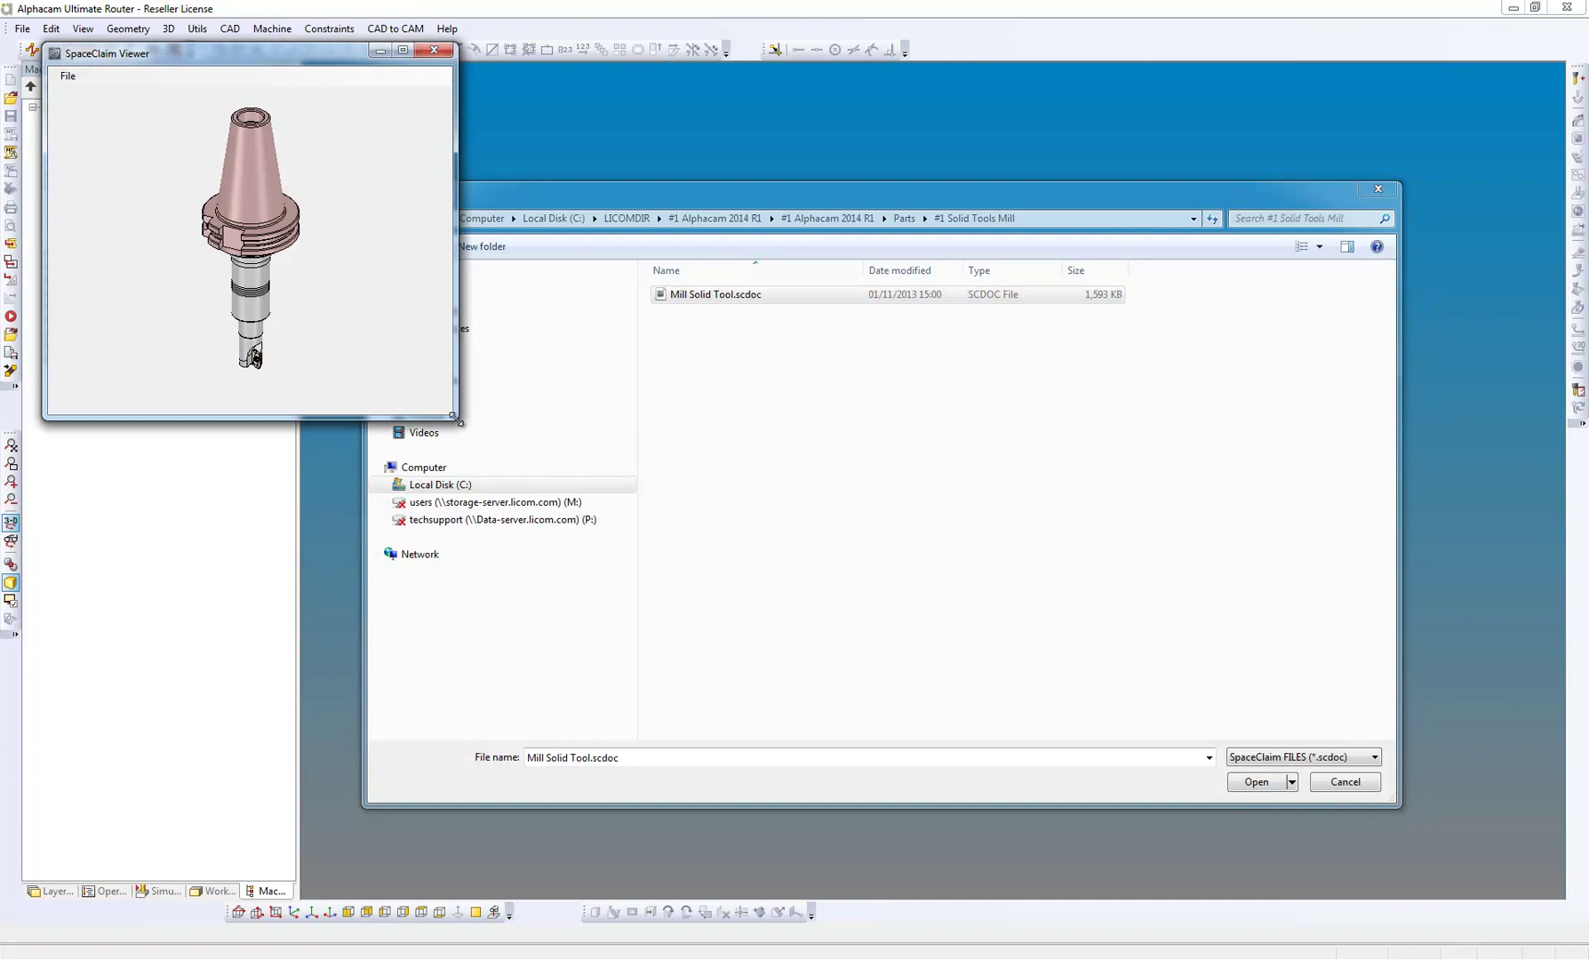
{"action": "left_click_drag", "start_coordinate": [454, 421], "coordinate": [970, 711]}
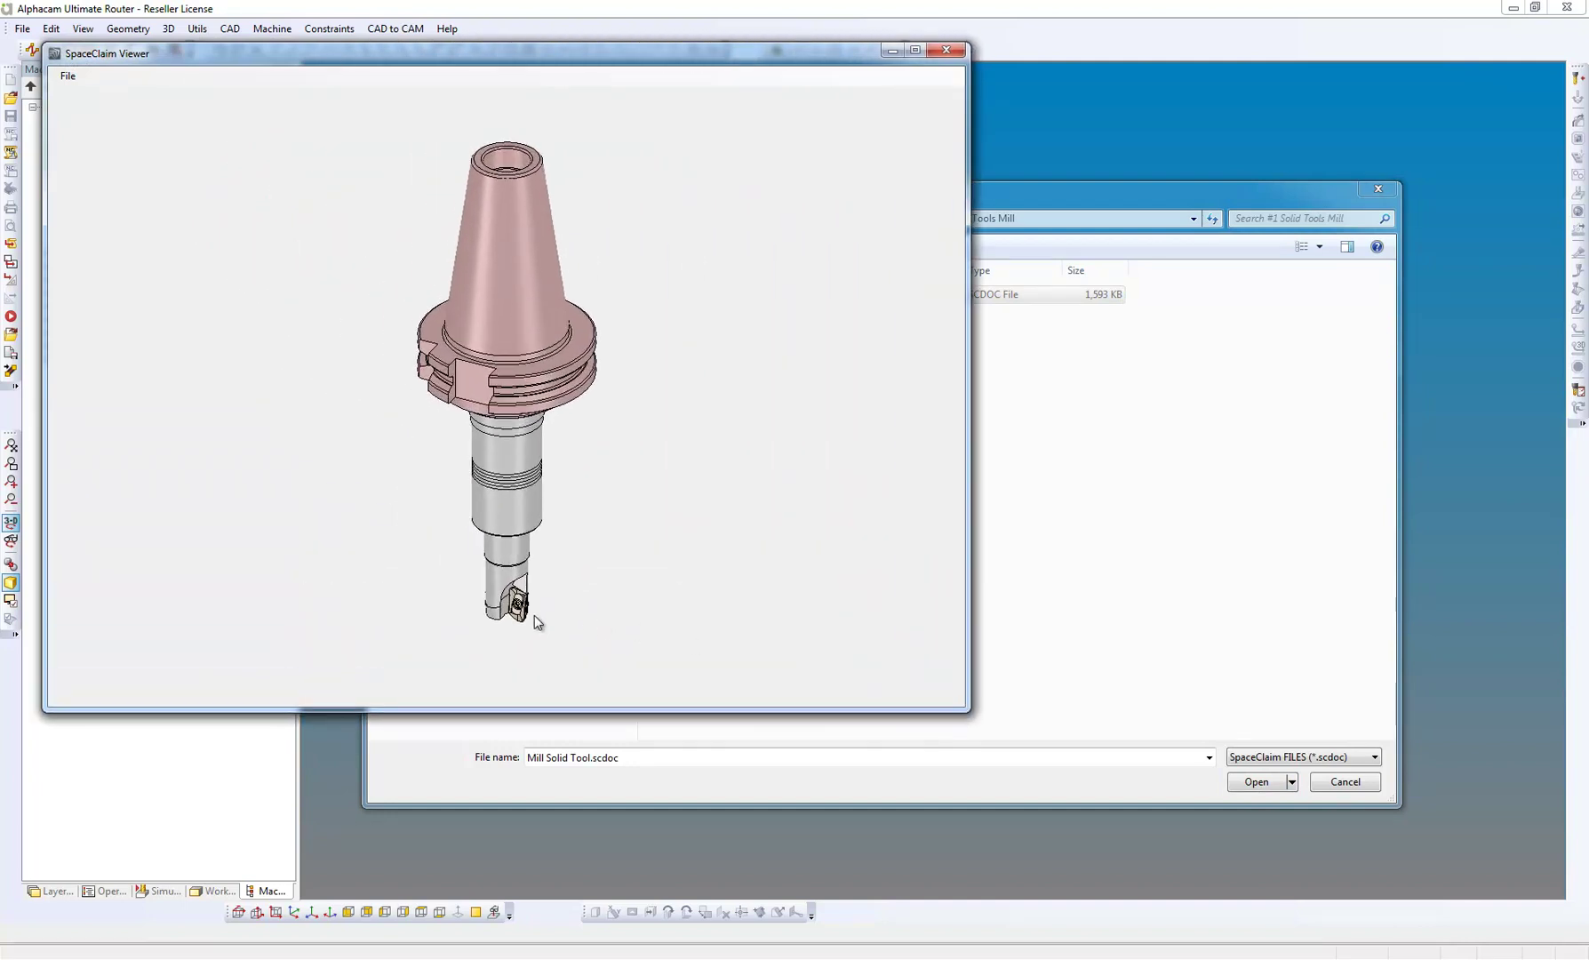
{"action": "middle_click_drag", "start_coordinate": [534, 614], "coordinate": [526, 562]}
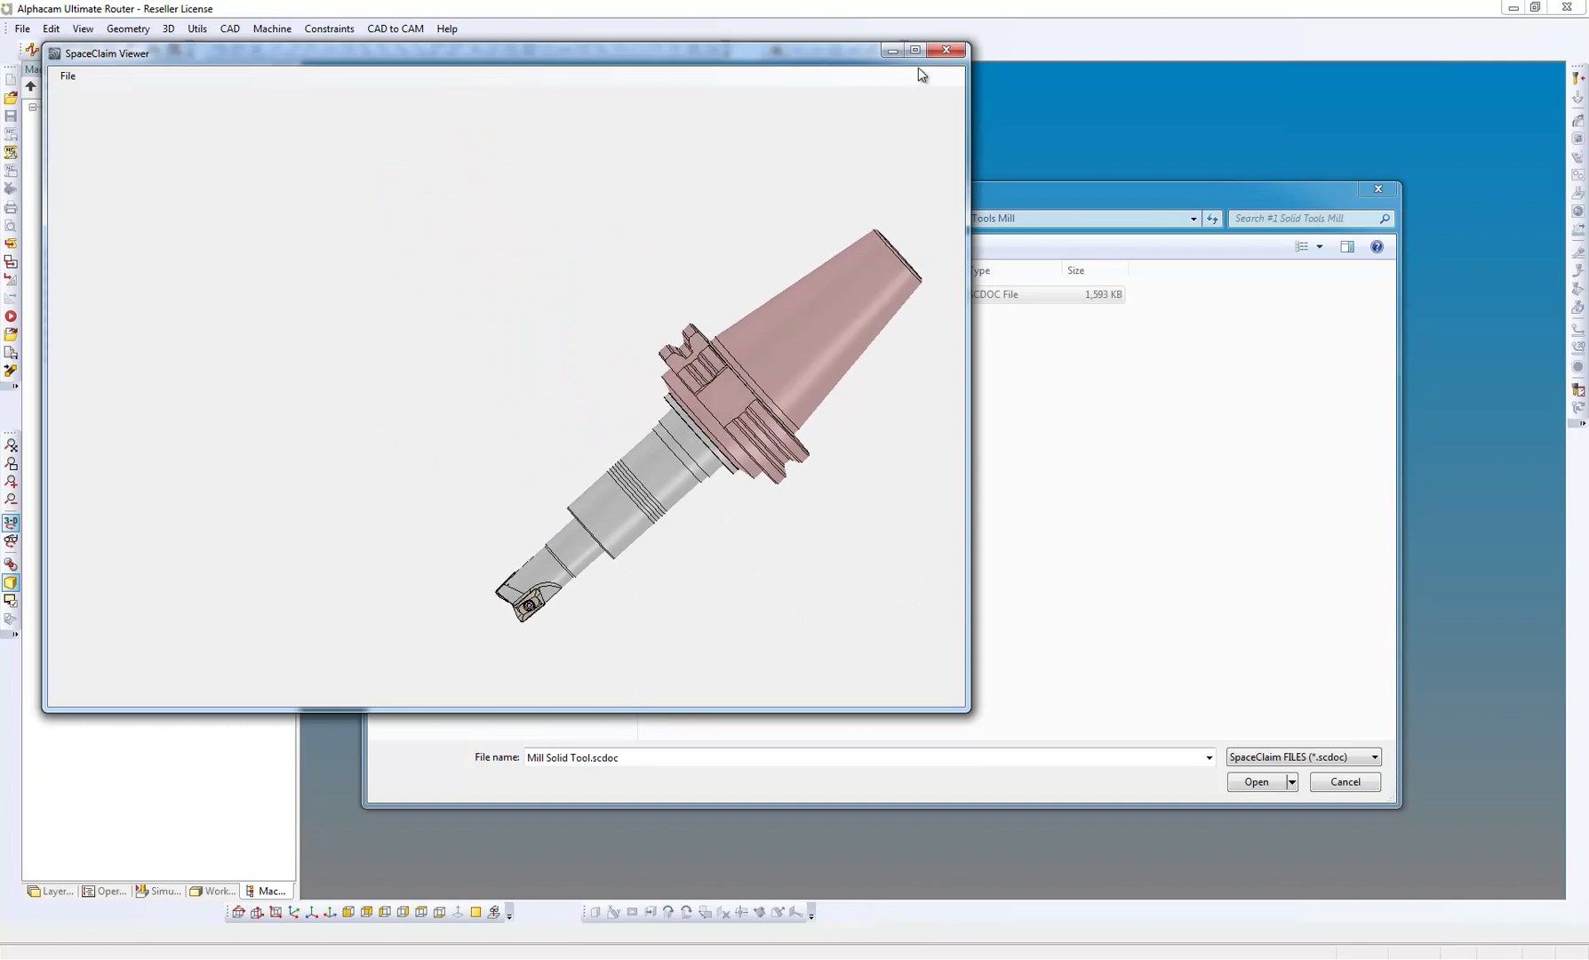
{"action": "left_click", "coordinate": [947, 53]}
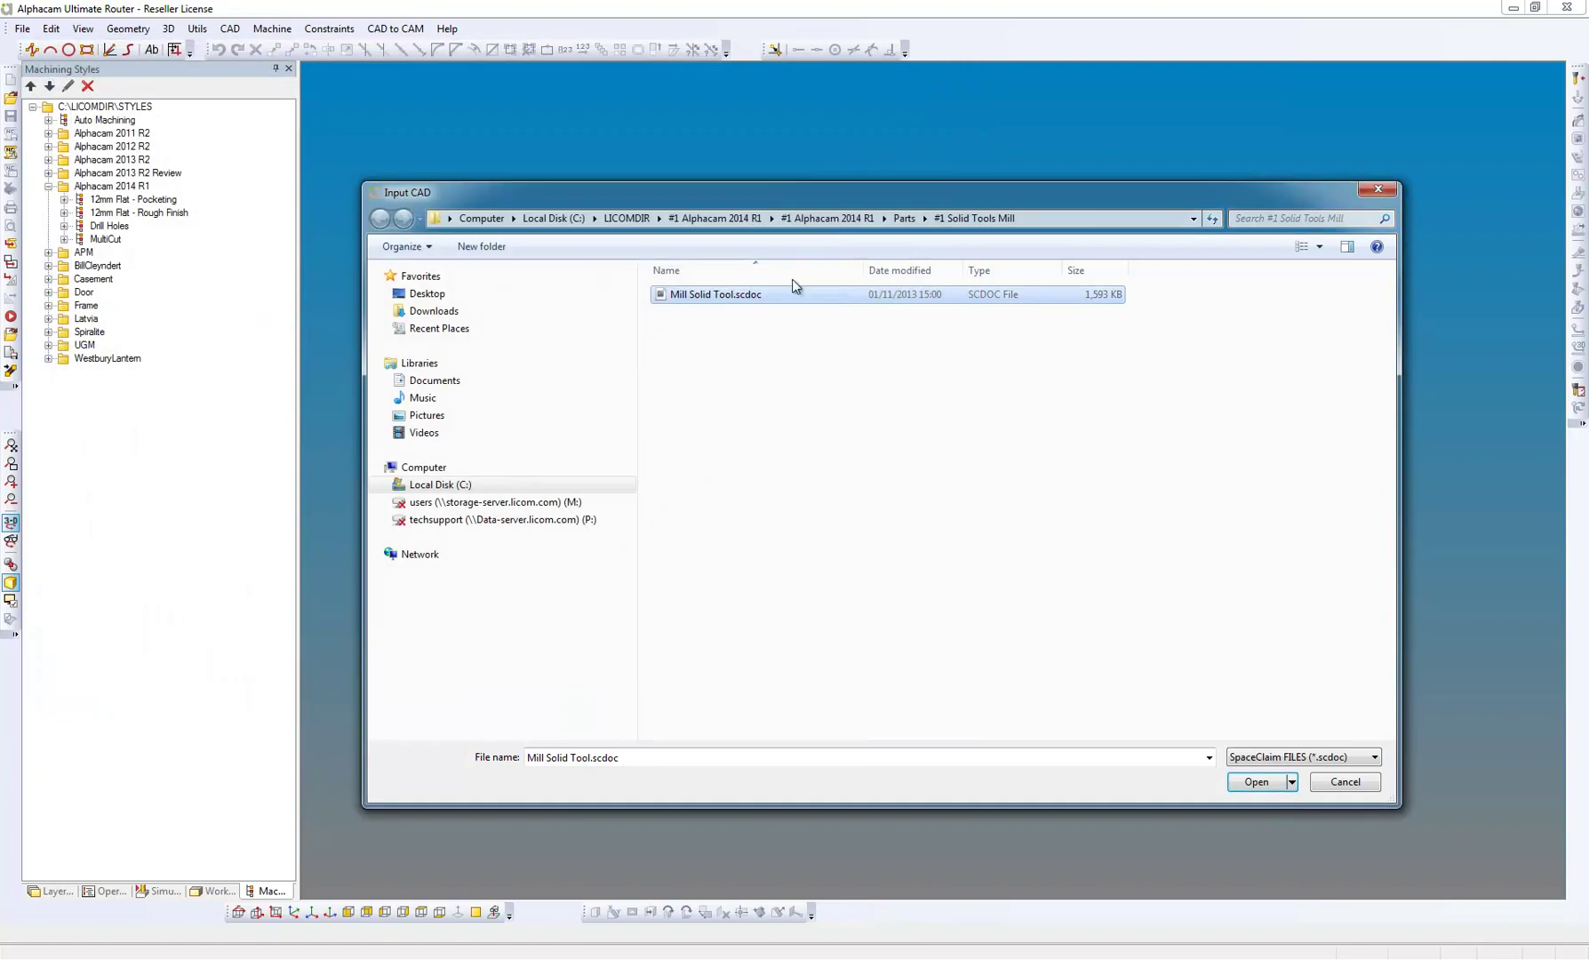
Import Mill Solid Tool.scdoc, then zoom and orbit to view the cutter insert and holder flange
{"action": "left_click", "coordinate": [1254, 782]}
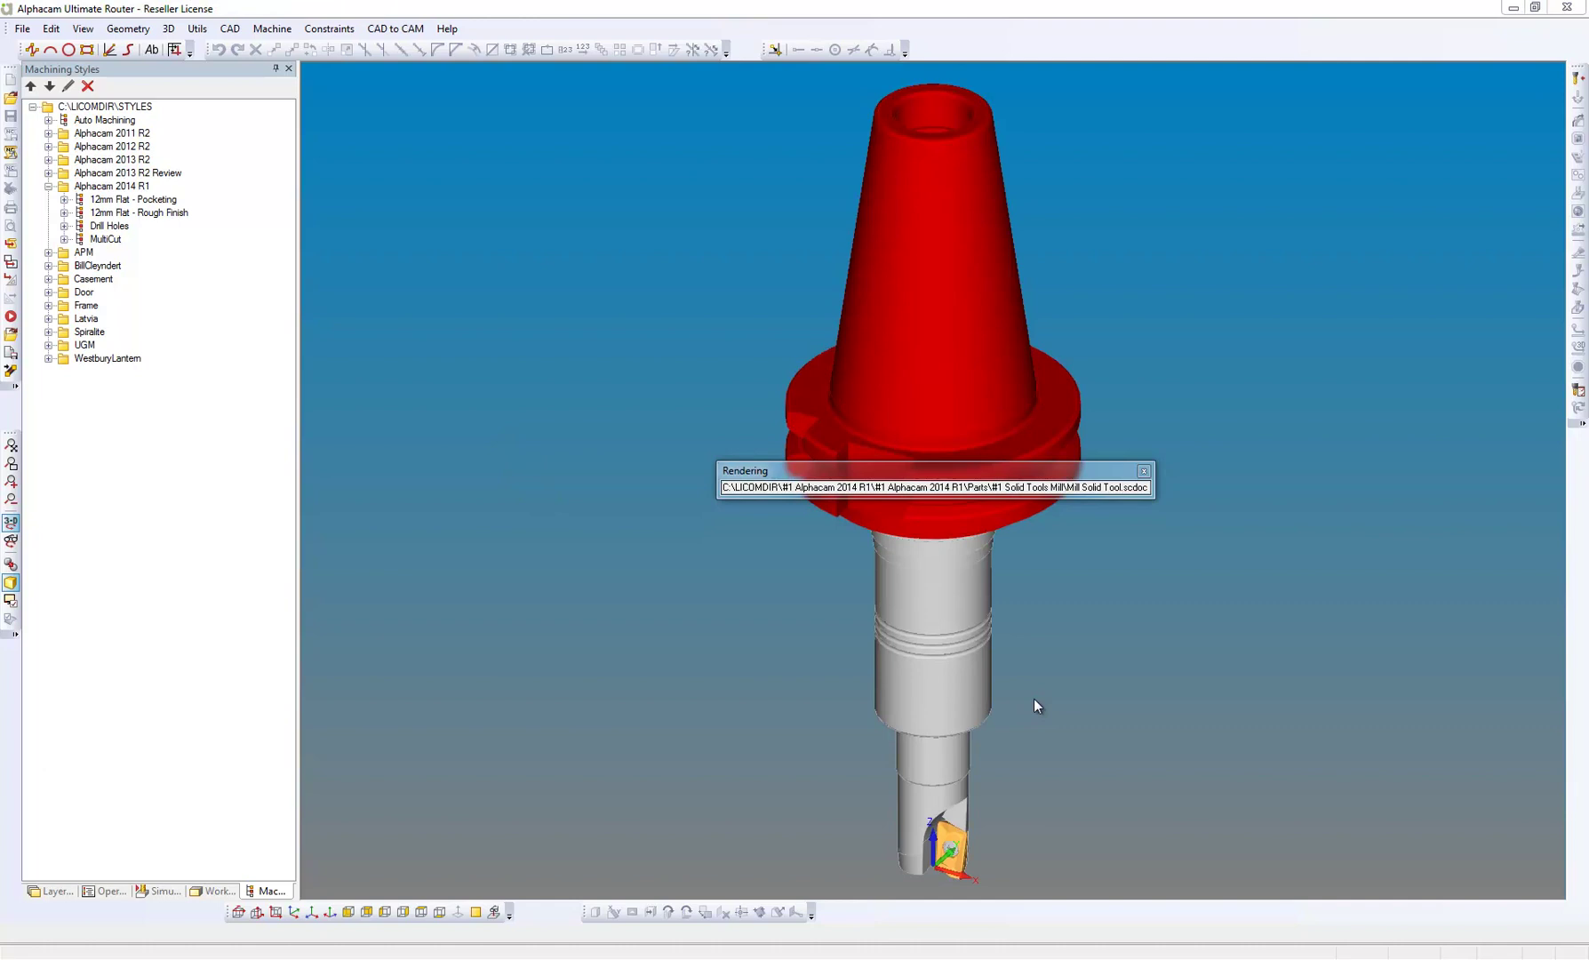
{"action": "scroll", "coordinate": [942, 880], "scroll_direction": "up", "scroll_amount": 5}
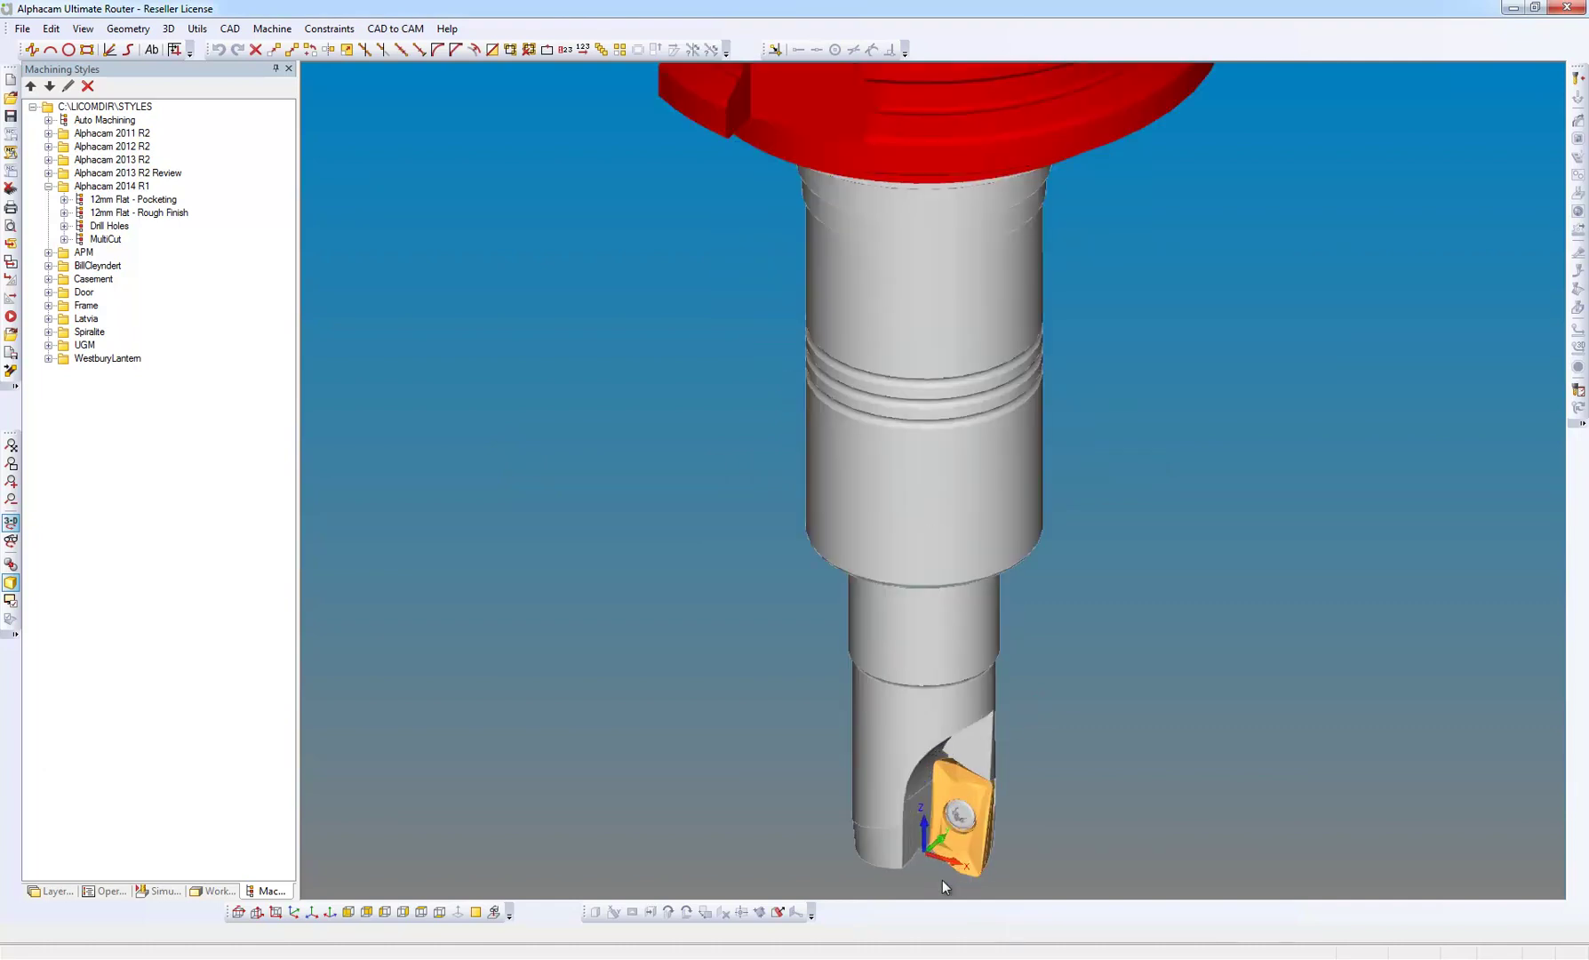
{"action": "scroll", "coordinate": [978, 836], "scroll_direction": "up", "scroll_amount": 2}
{"action": "left_click_drag", "start_coordinate": [744, 650], "coordinate": [931, 551]}
{"action": "scroll", "coordinate": [972, 559], "scroll_direction": "down", "scroll_amount": 4}
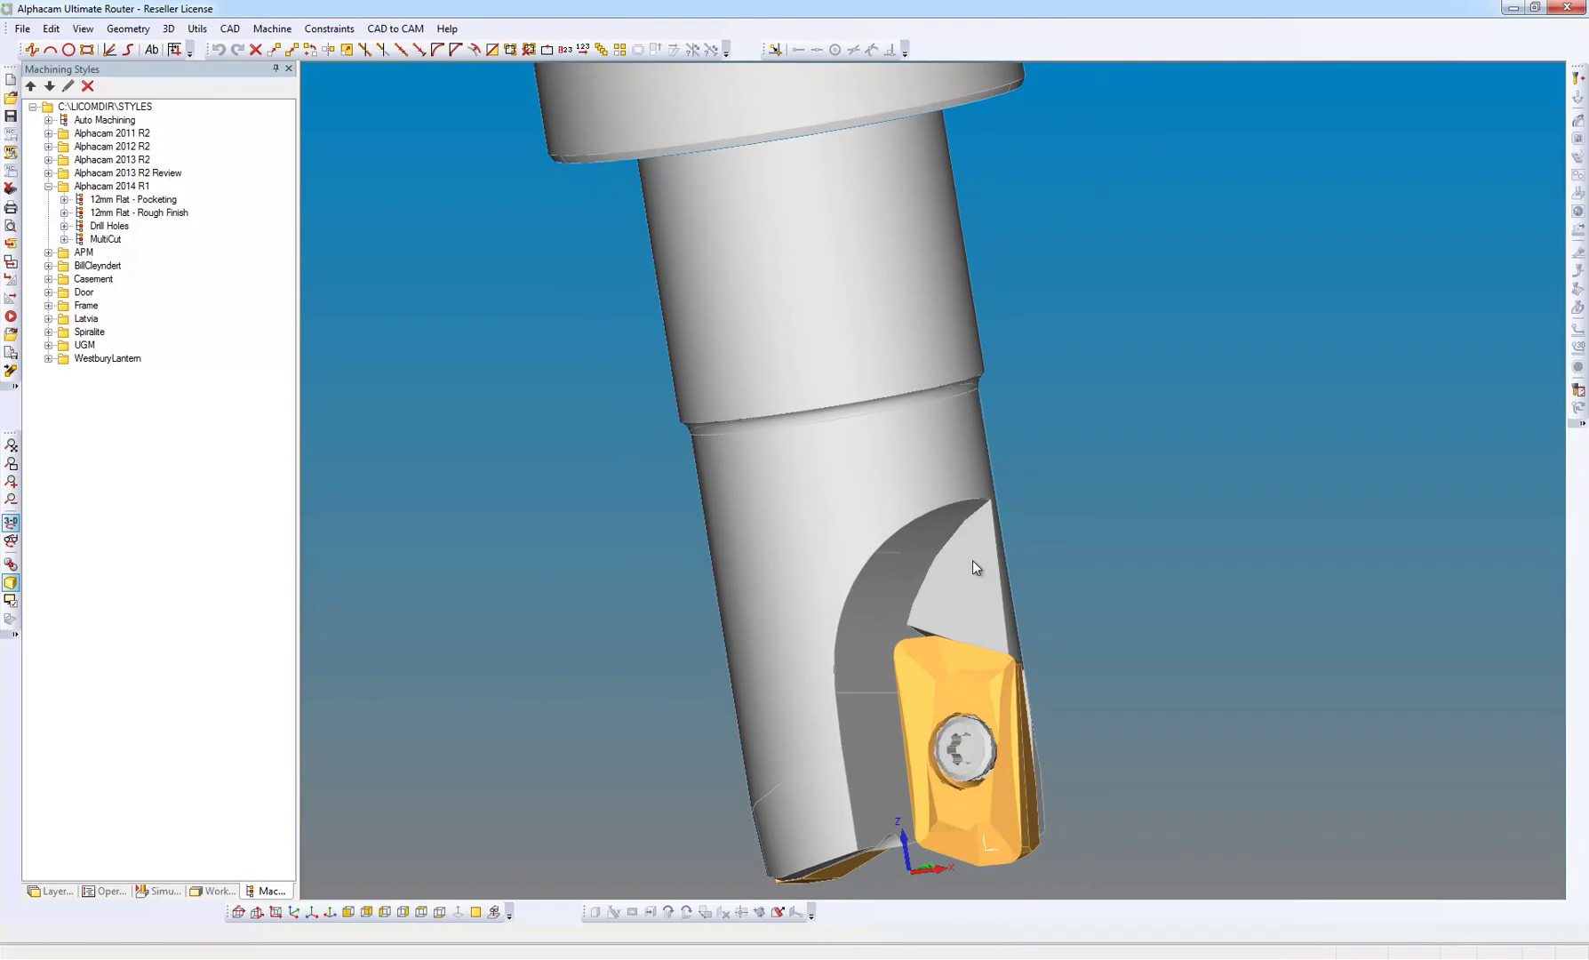
{"action": "scroll", "coordinate": [987, 832], "scroll_direction": "down", "scroll_amount": 2}
{"action": "scroll", "coordinate": [988, 832], "scroll_direction": "down", "scroll_amount": 2}
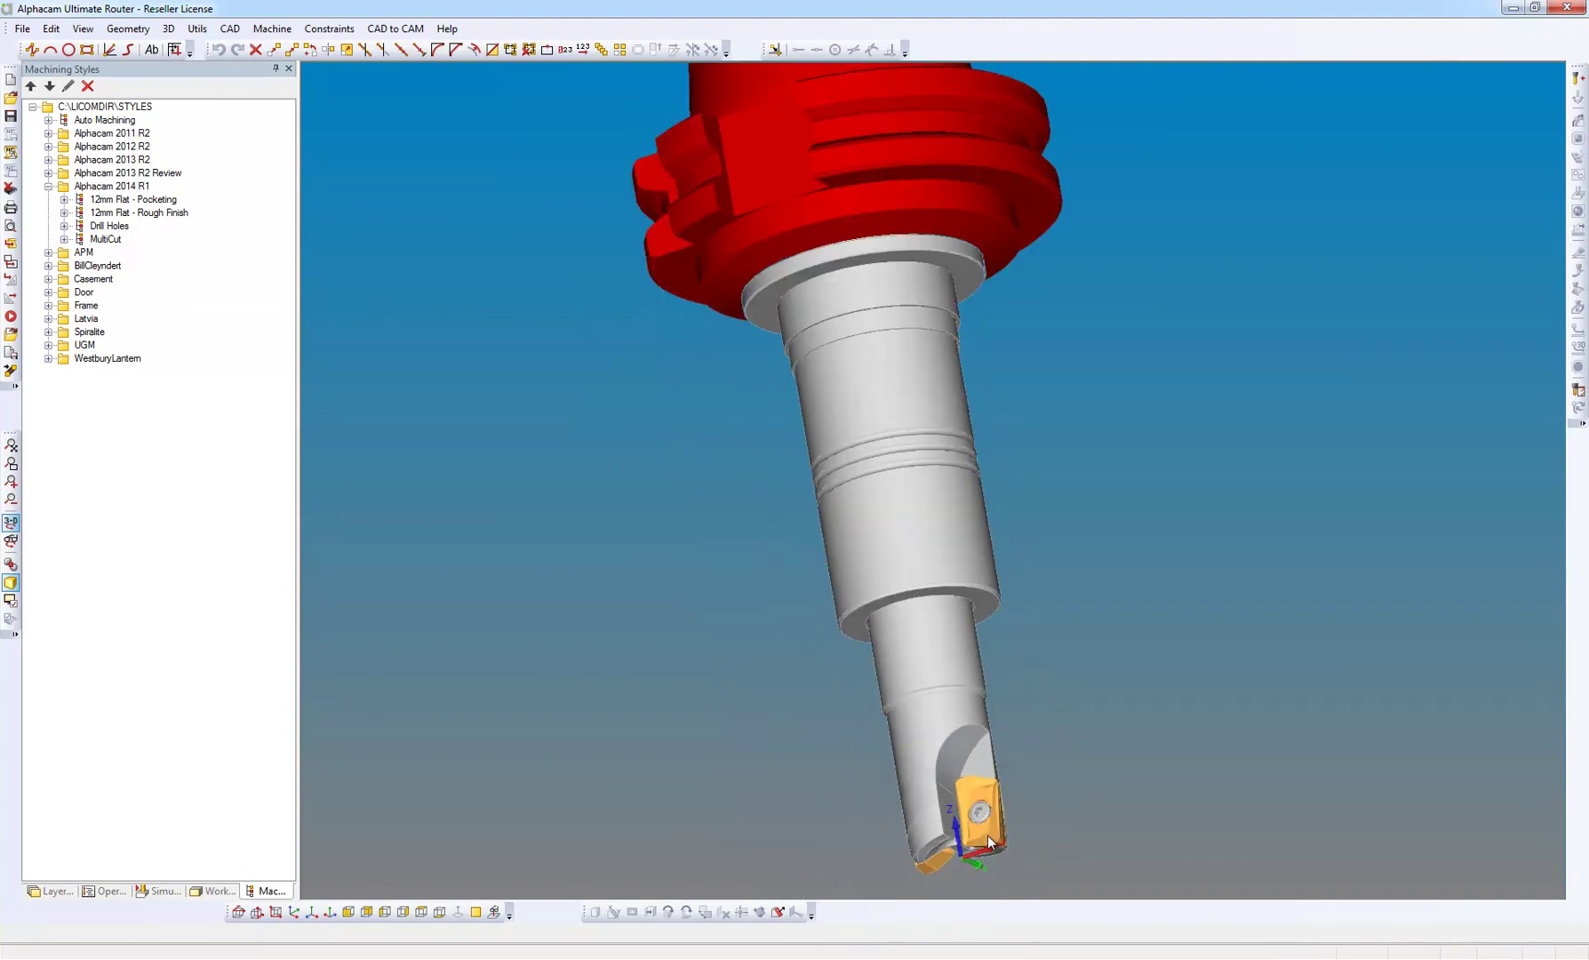
{"action": "left_click_drag", "start_coordinate": [923, 522], "coordinate": [826, 471]}
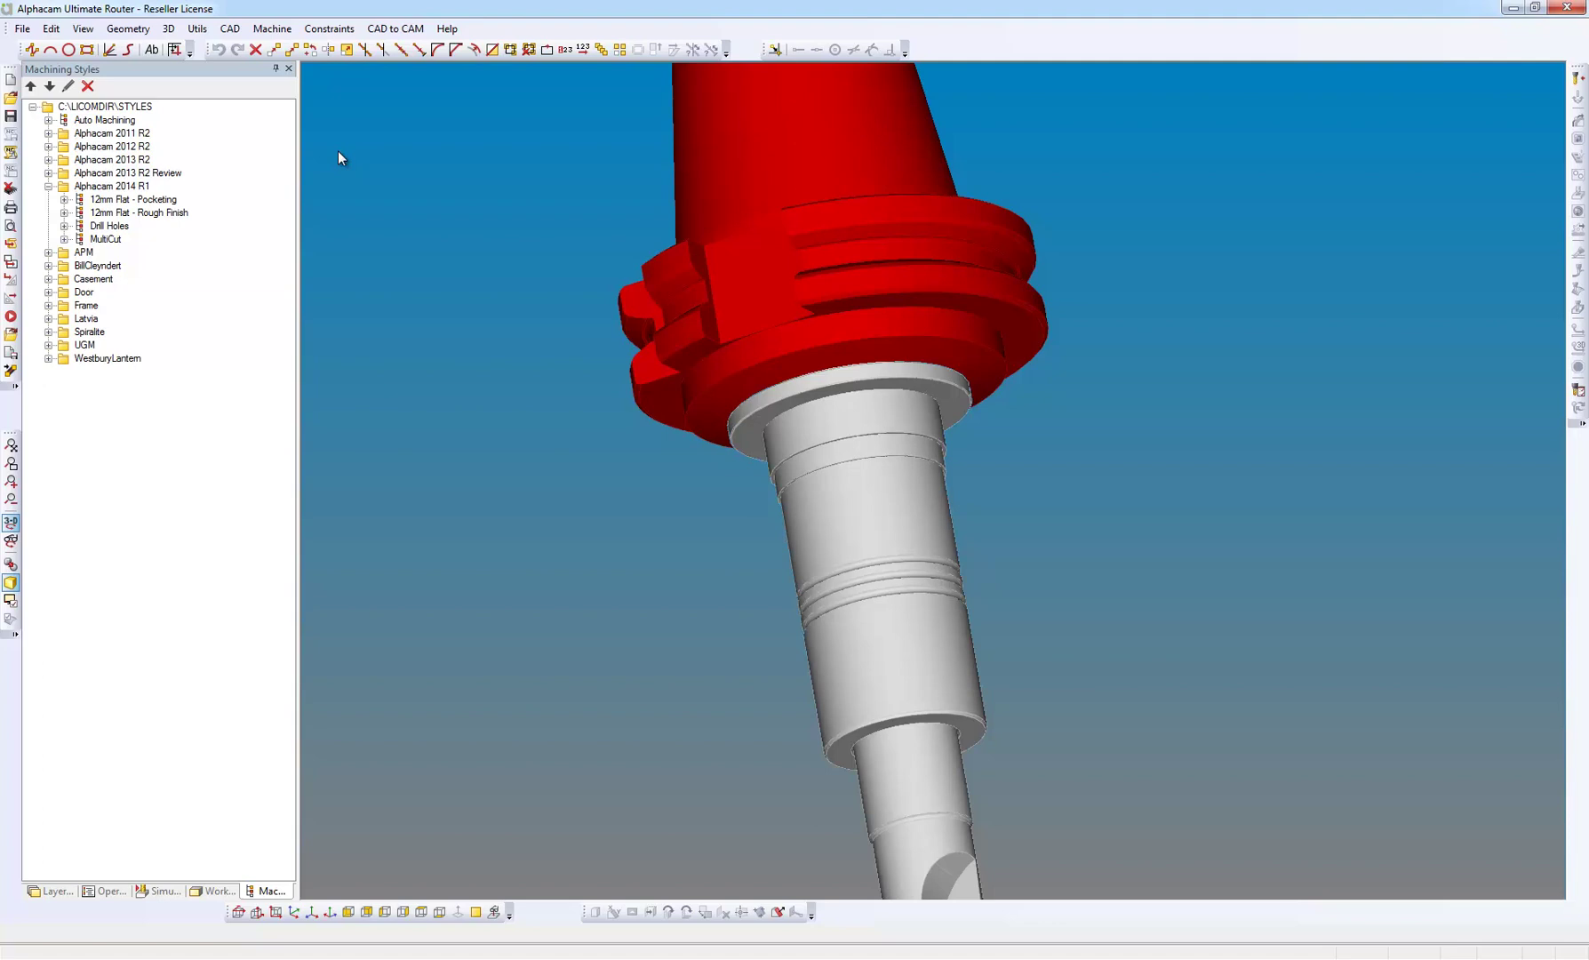
Report the grey collar's arc centre coordinates, reading Z 93.7186
{"action": "left_click", "coordinate": [204, 34]}
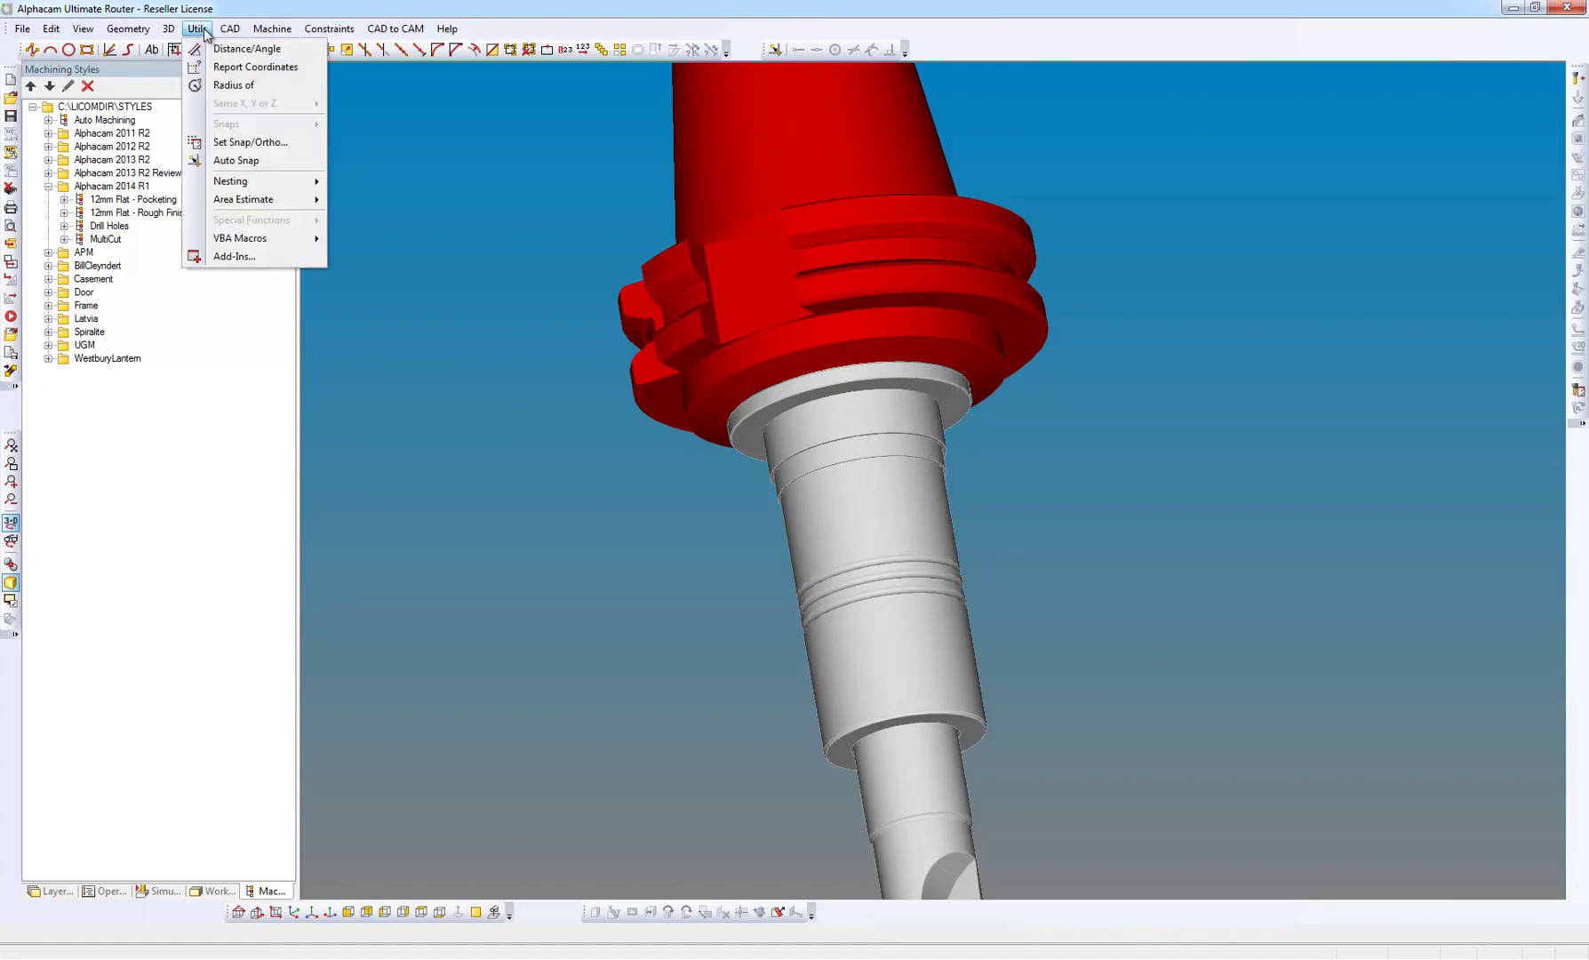
{"action": "left_click", "coordinate": [228, 70]}
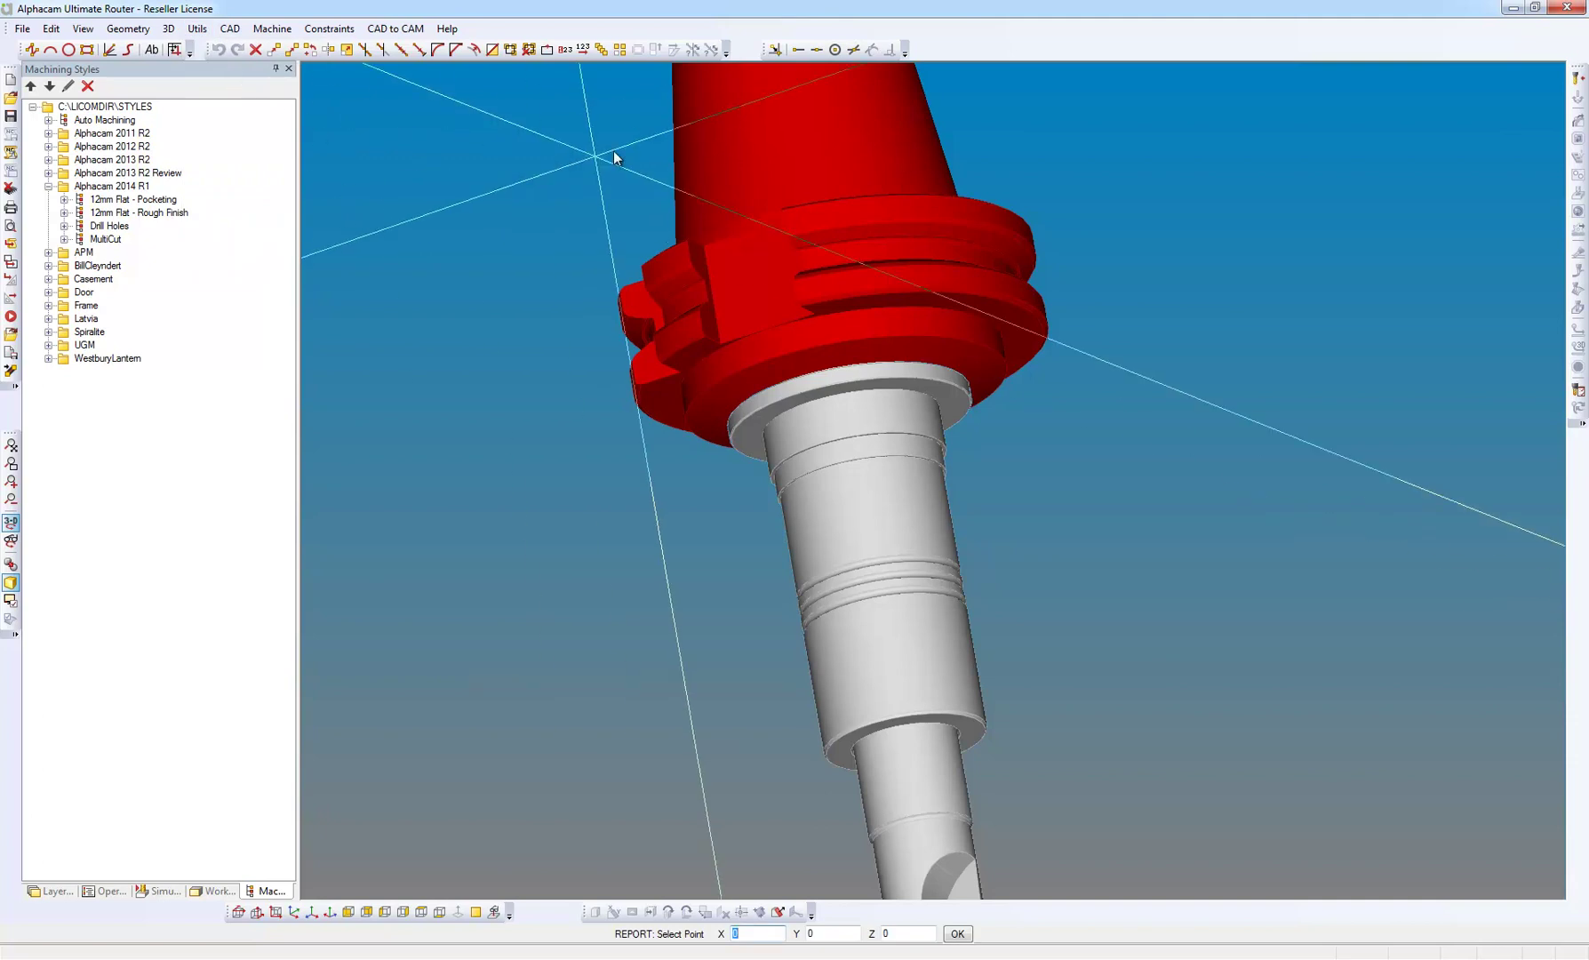
{"action": "left_click", "coordinate": [834, 51]}
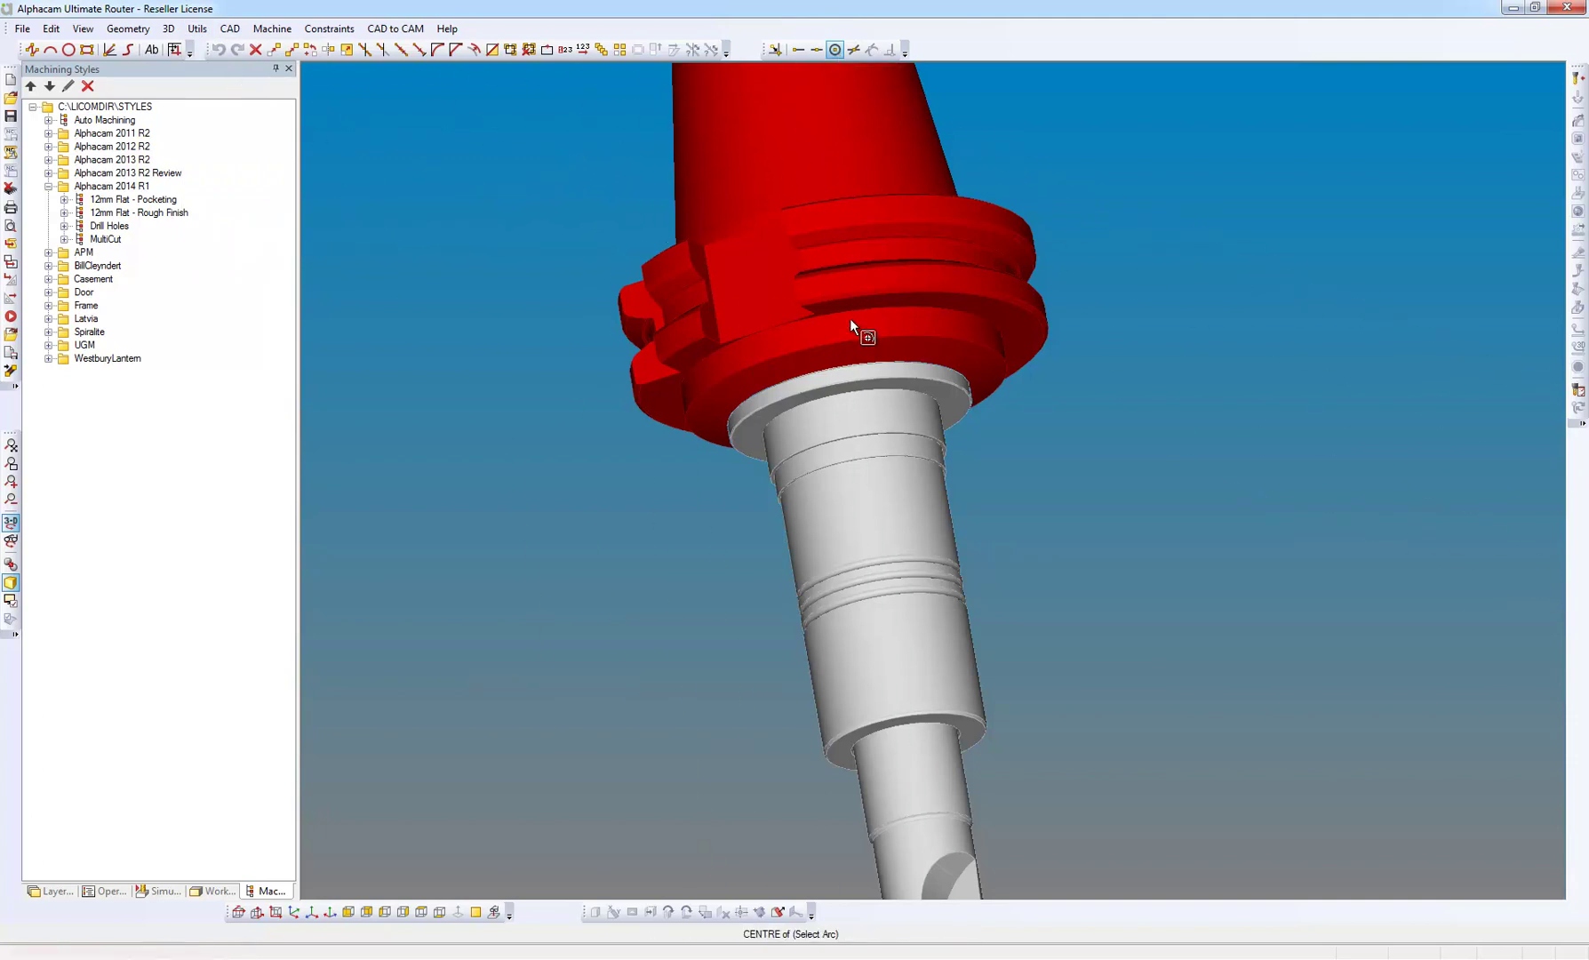
{"action": "left_click", "coordinate": [841, 366]}
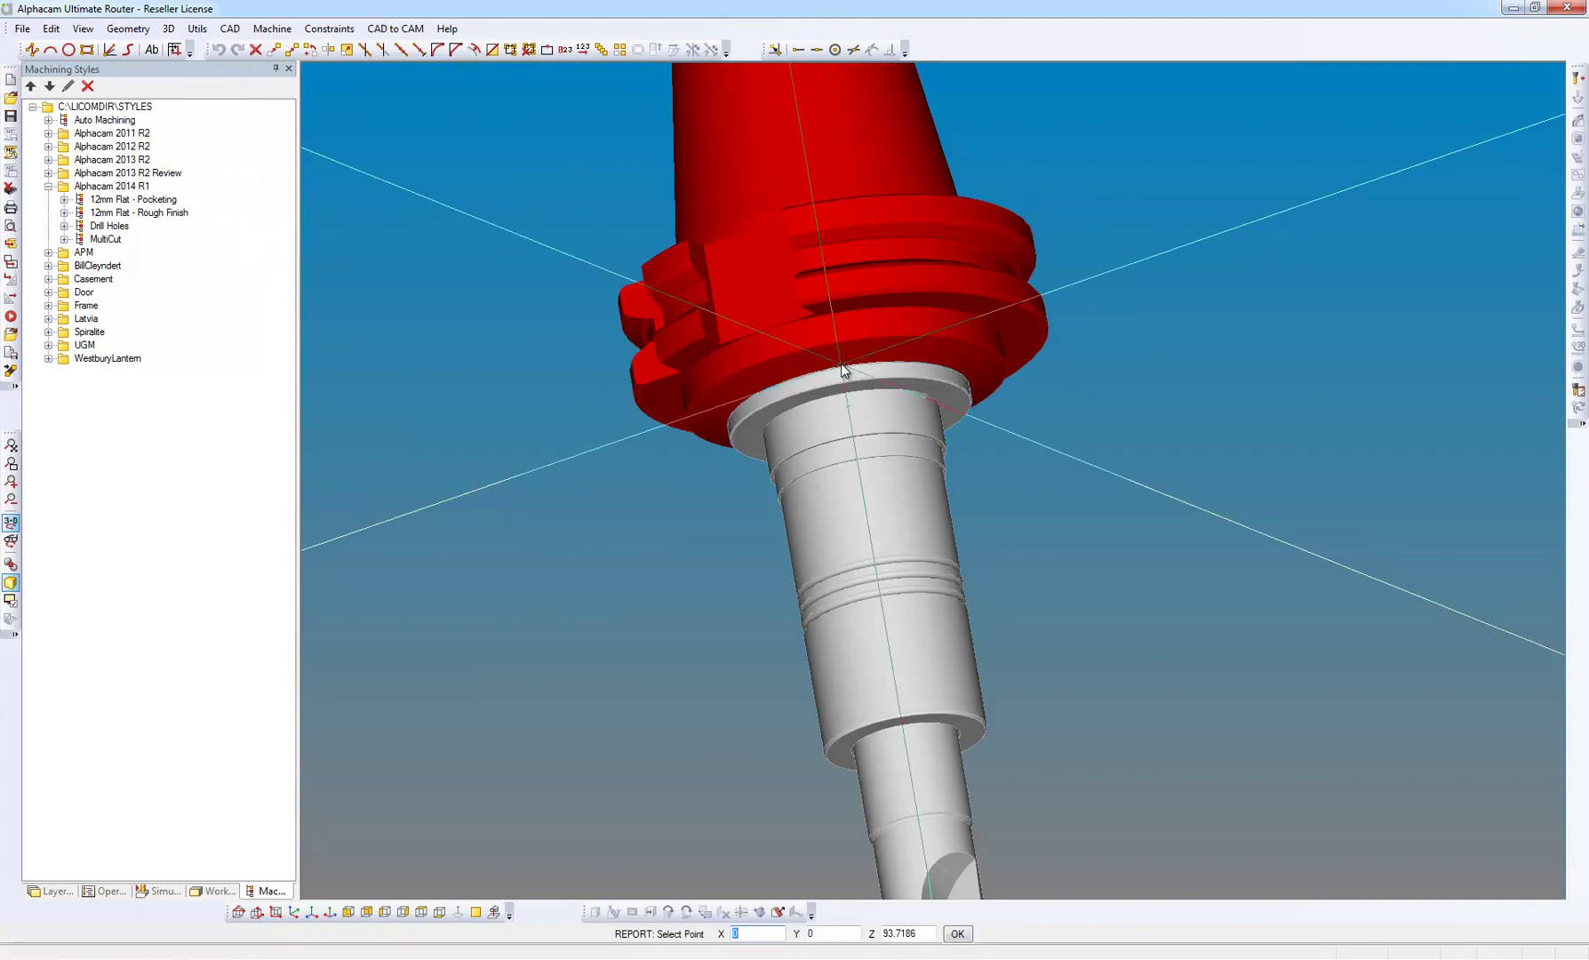
{"action": "double_click", "coordinate": [916, 937]}
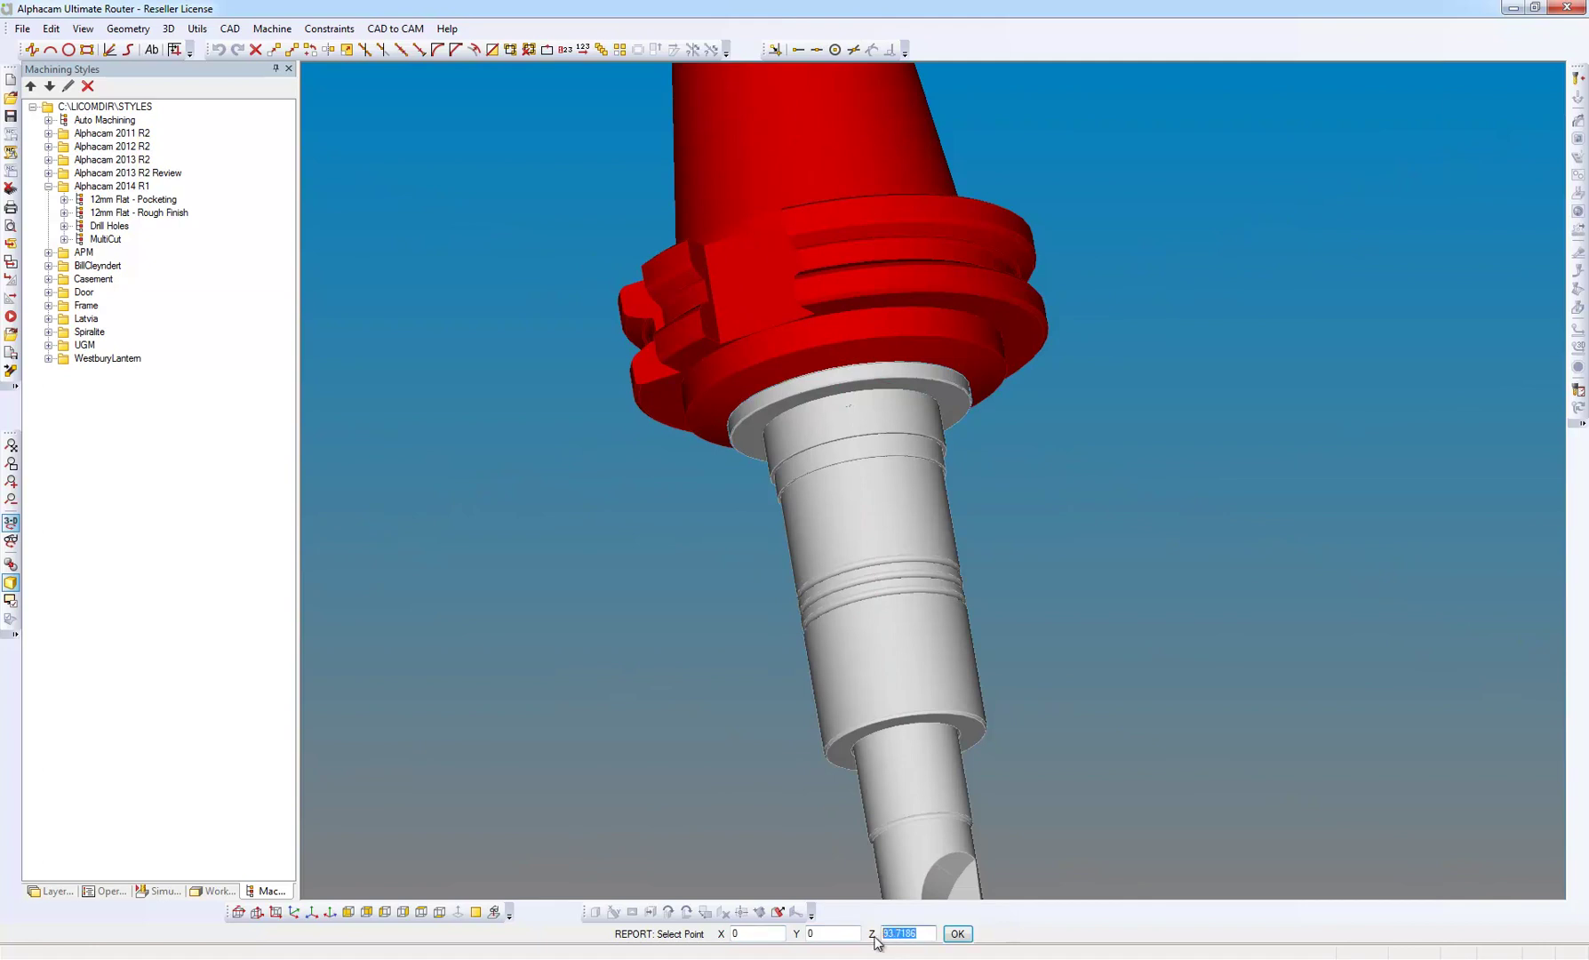
{"action": "left_click", "coordinate": [930, 934]}
Report the red flange's arc centre, reading Z 115.76, then end the report
{"action": "left_click", "coordinate": [835, 51]}
{"action": "left_click", "coordinate": [972, 196]}
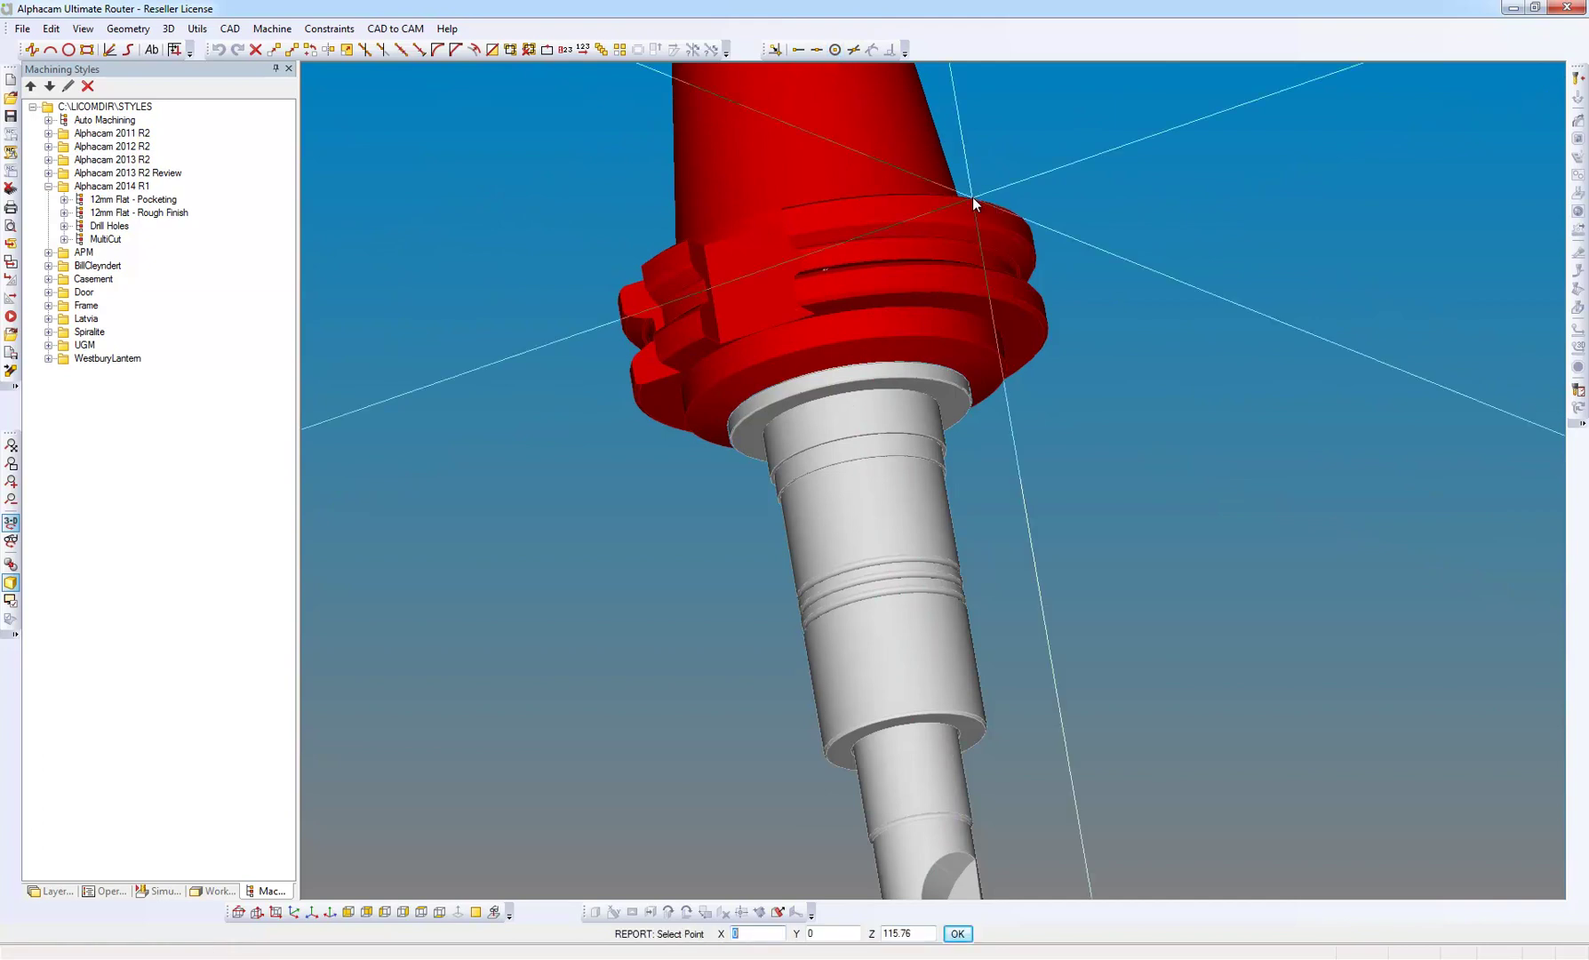
{"action": "left_click_drag", "start_coordinate": [919, 933], "coordinate": [878, 935]}
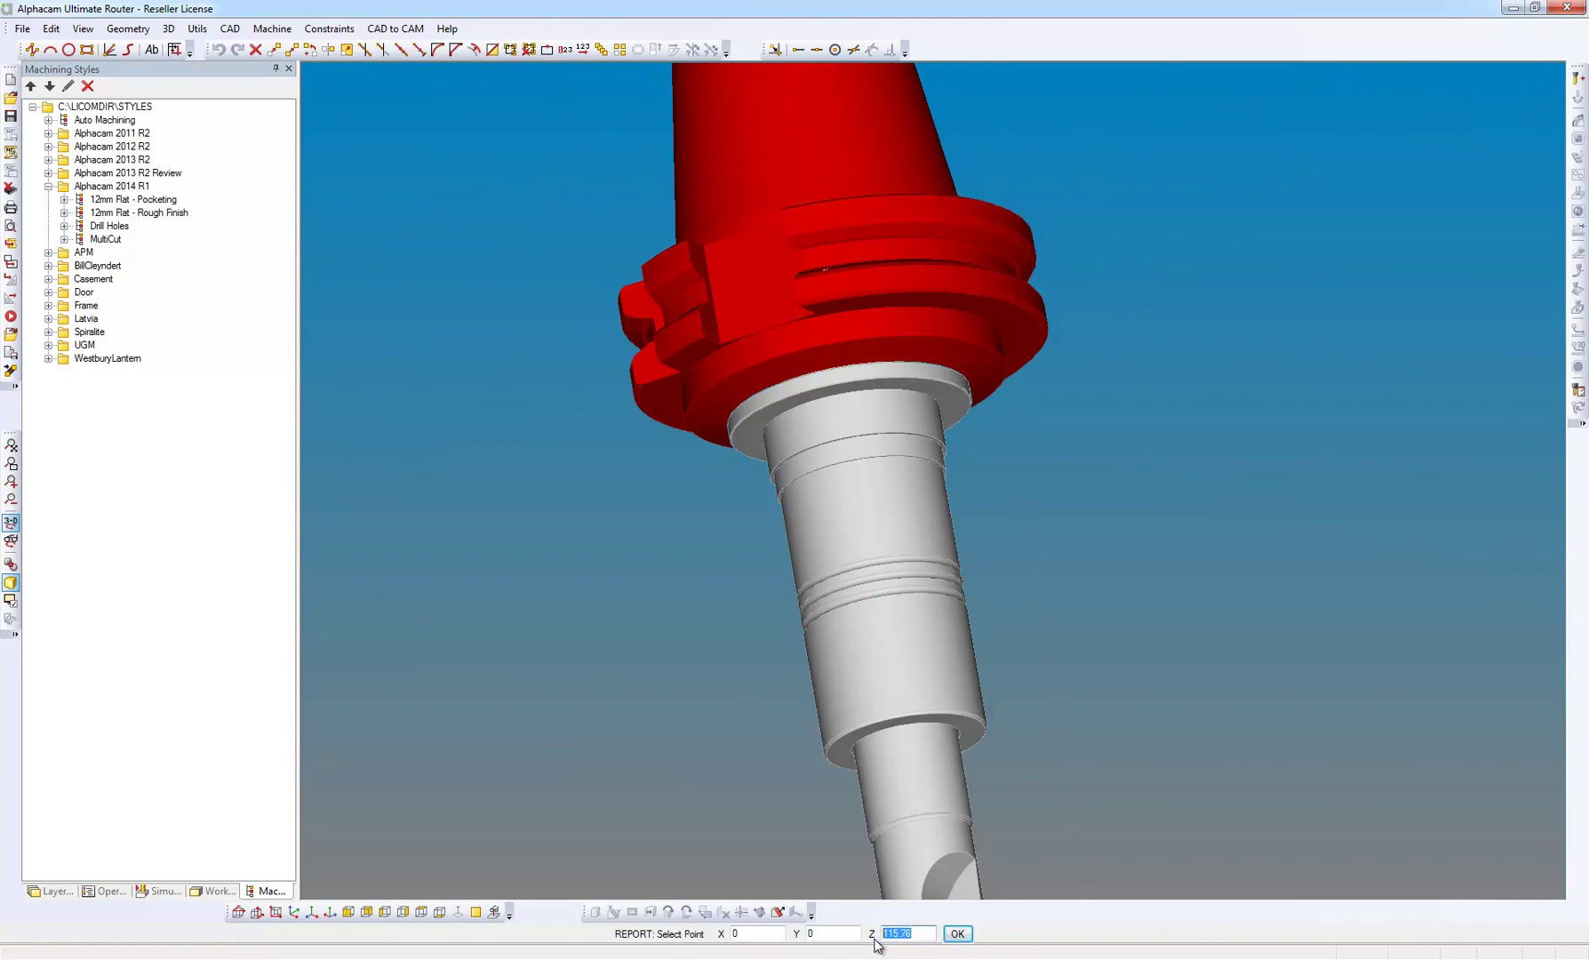
{"action": "left_click", "coordinate": [928, 935]}
{"action": "key", "text": "Escape"}
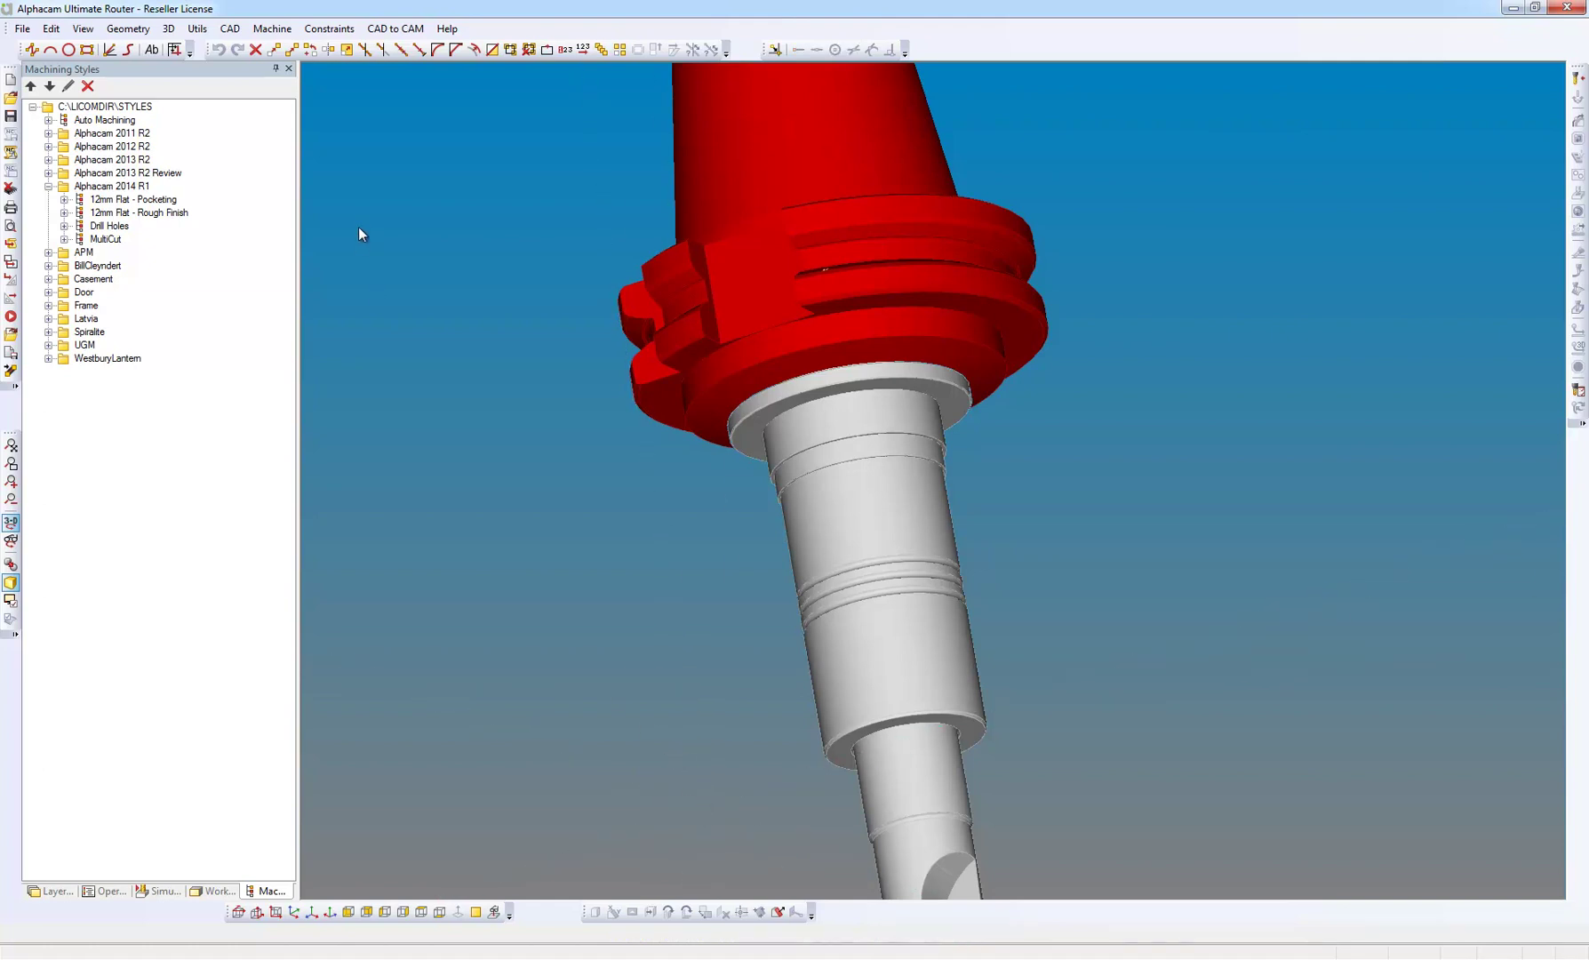
Define a new flat end tool: number 1, length 93, diameter 16
{"action": "left_click", "coordinate": [272, 28]}
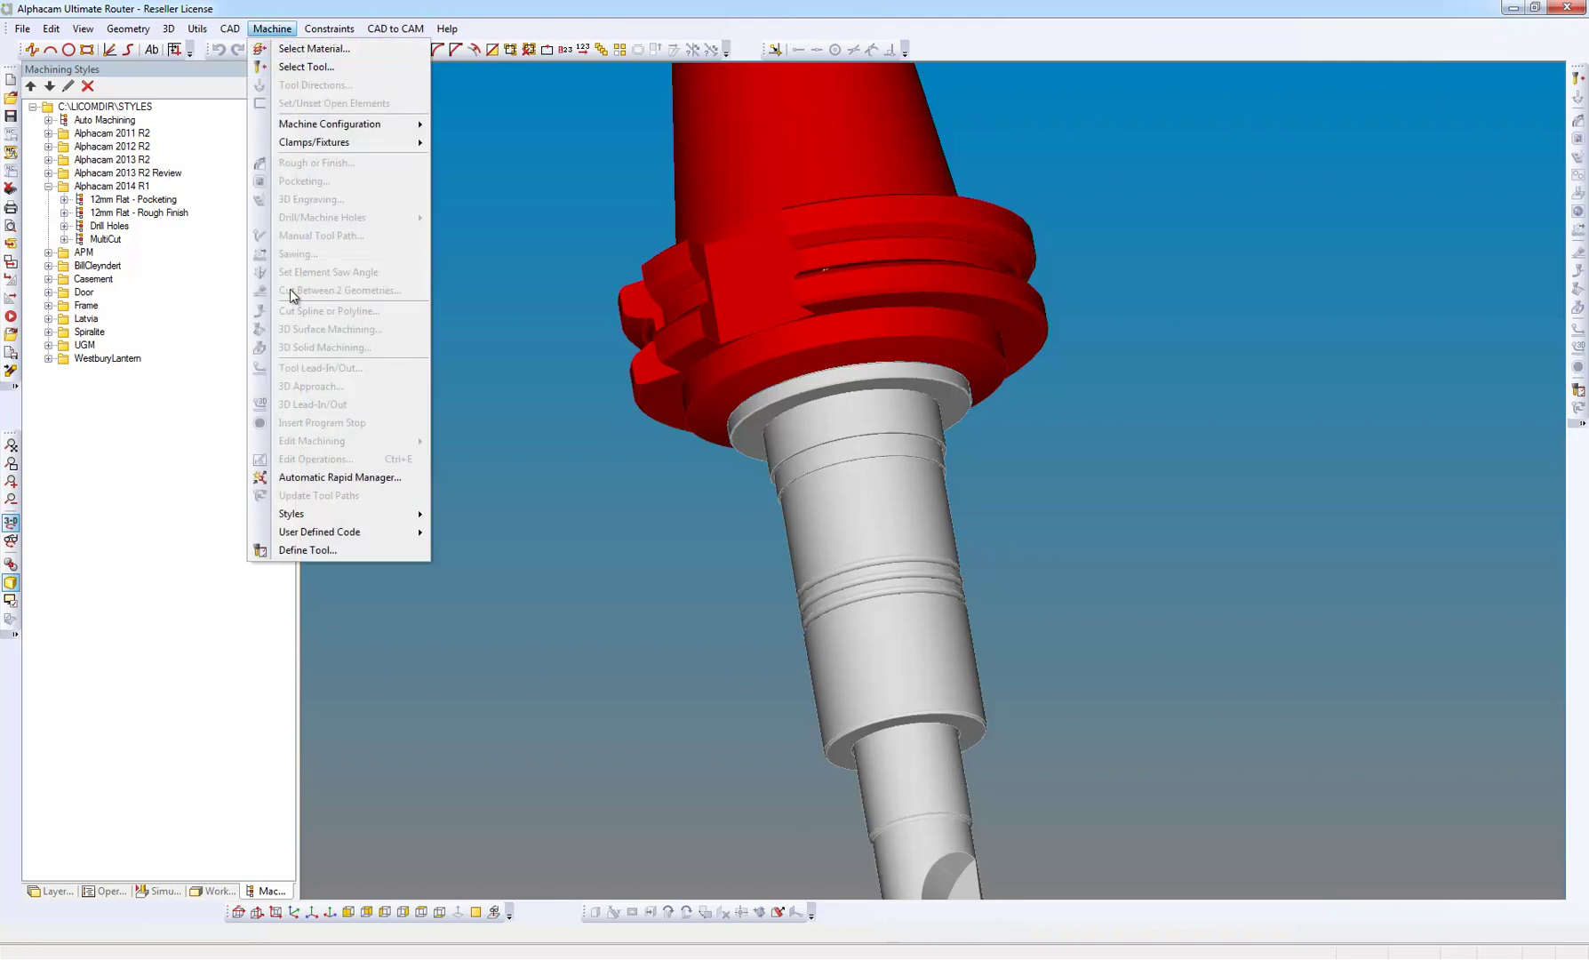
{"action": "left_click", "coordinate": [389, 552]}
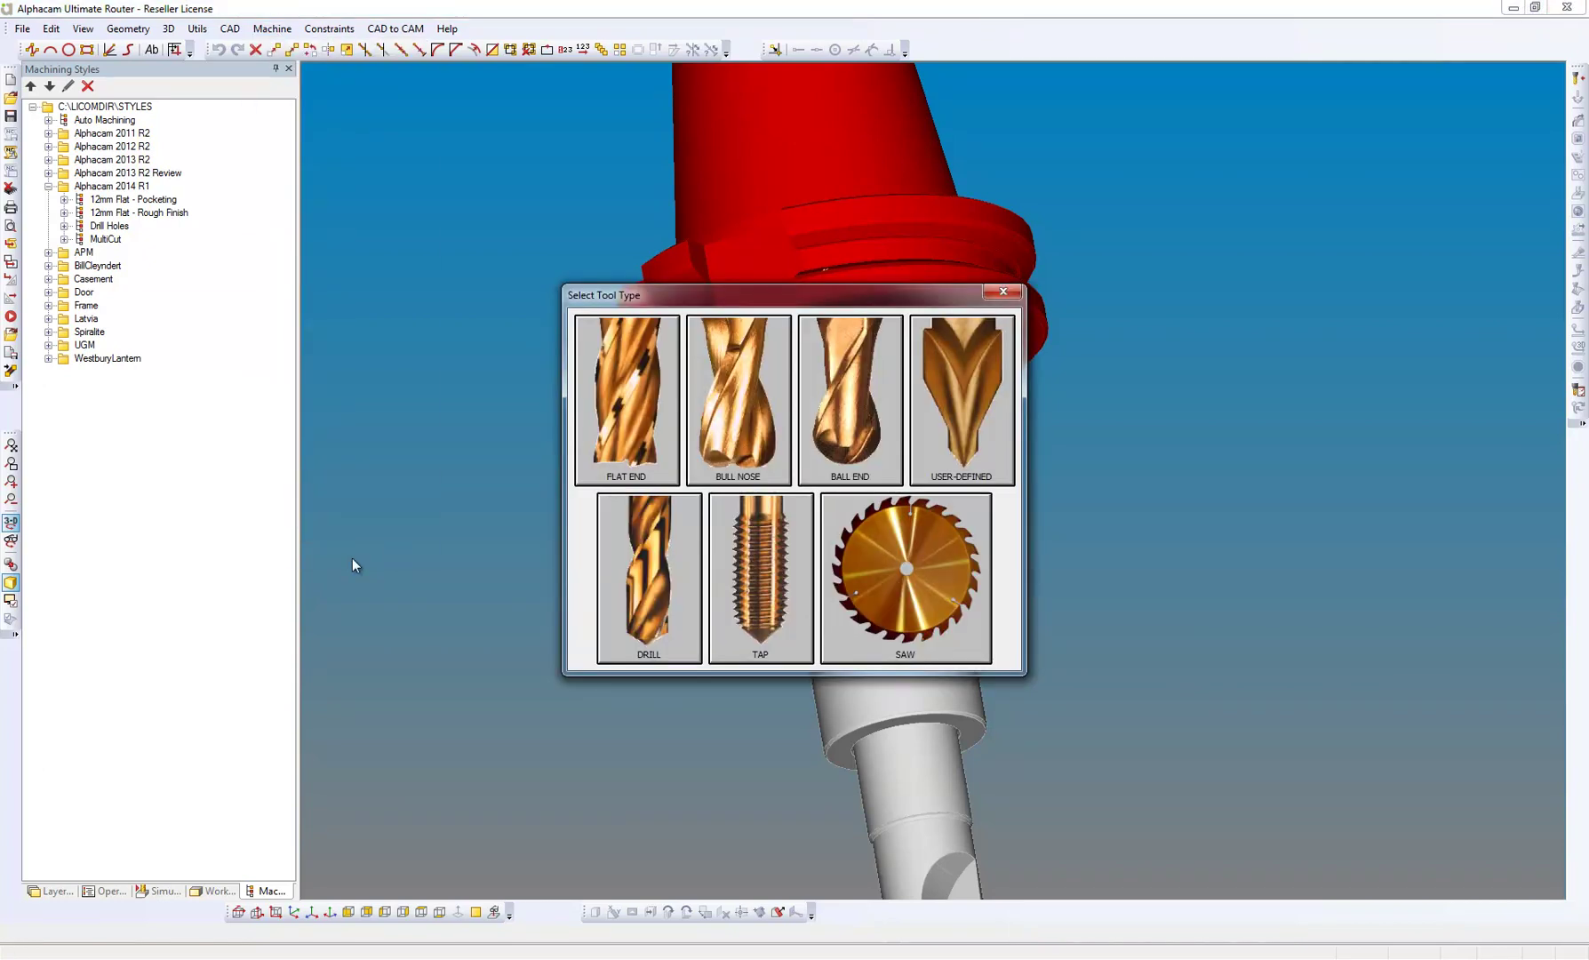
{"action": "left_click", "coordinate": [625, 378]}
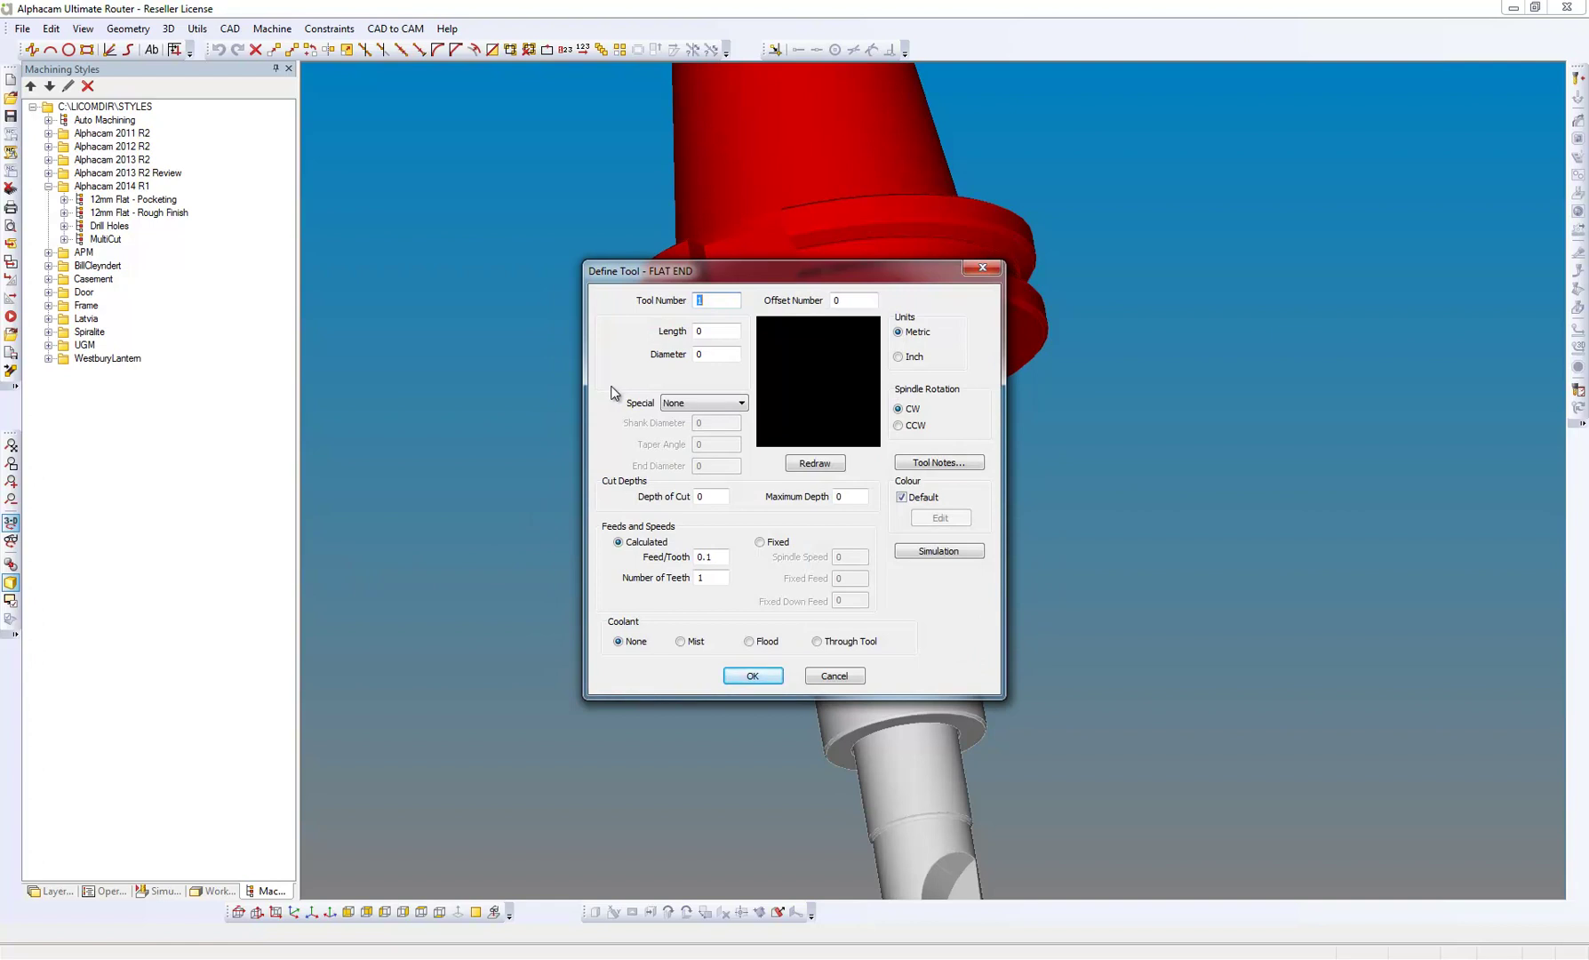
{"action": "key", "text": "Tab"}
{"action": "type", "text": "1"}
{"action": "key", "text": "Tab"}
{"action": "type", "text": "9"}
{"action": "key", "text": "Tab"}
{"action": "type", "text": "16"}
{"action": "key", "text": "Tab"}
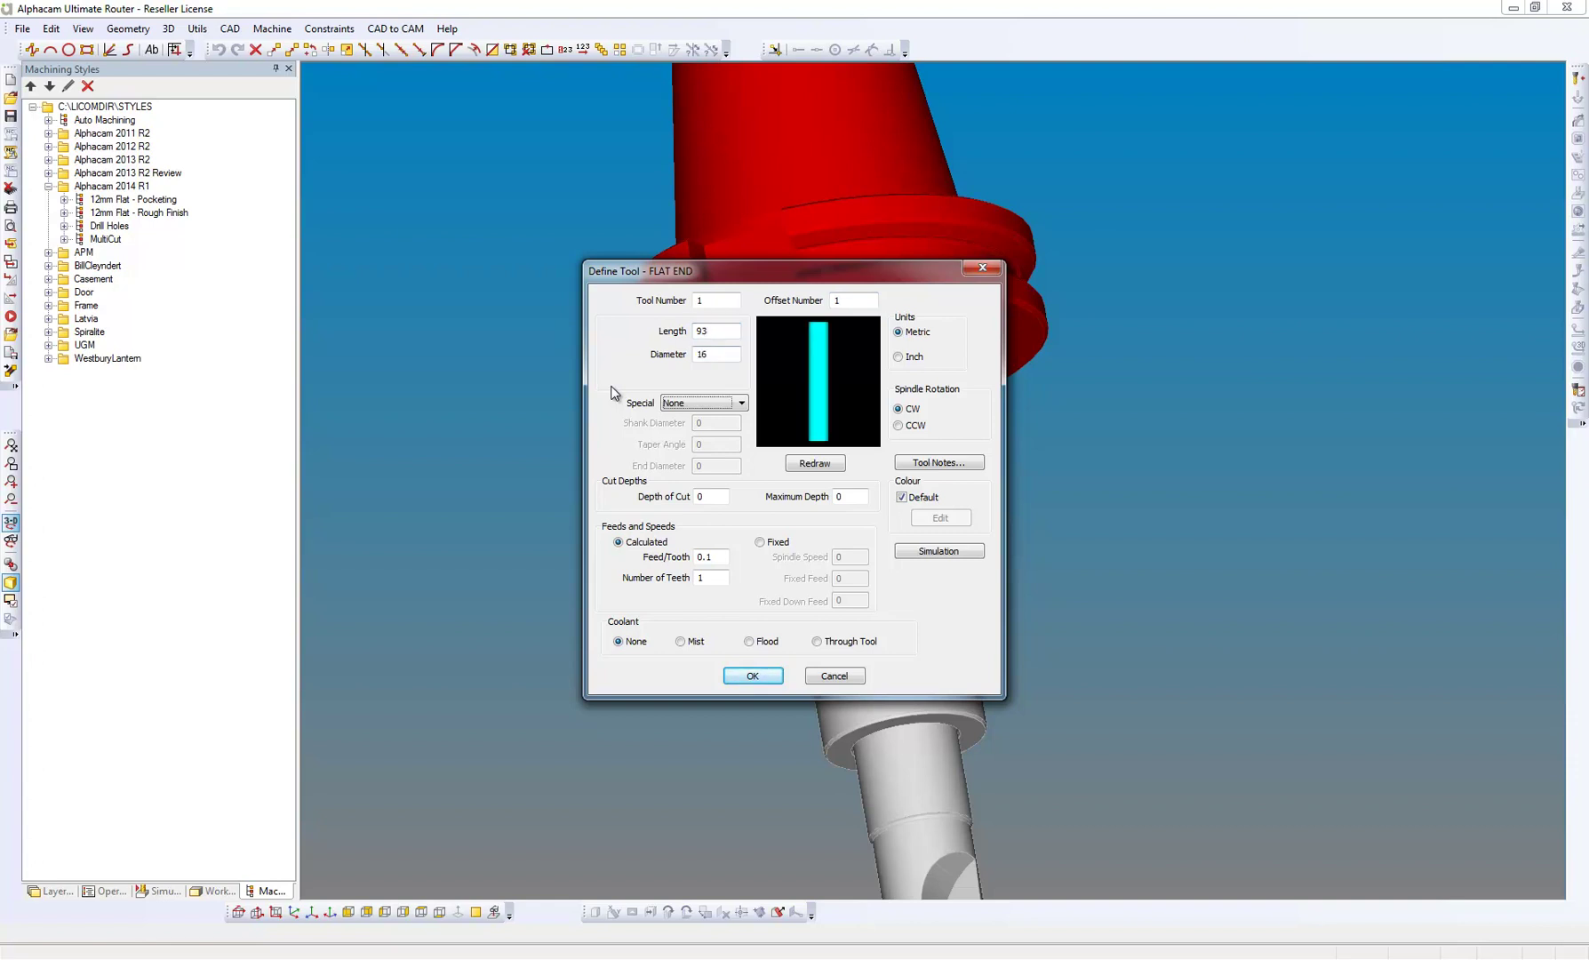
{"action": "key", "text": "Tab"}
Use fixed speeds: spindle 5000, feed 5000, down feed 1000
{"action": "left_click", "coordinate": [759, 541]}
{"action": "left_click", "coordinate": [843, 558]}
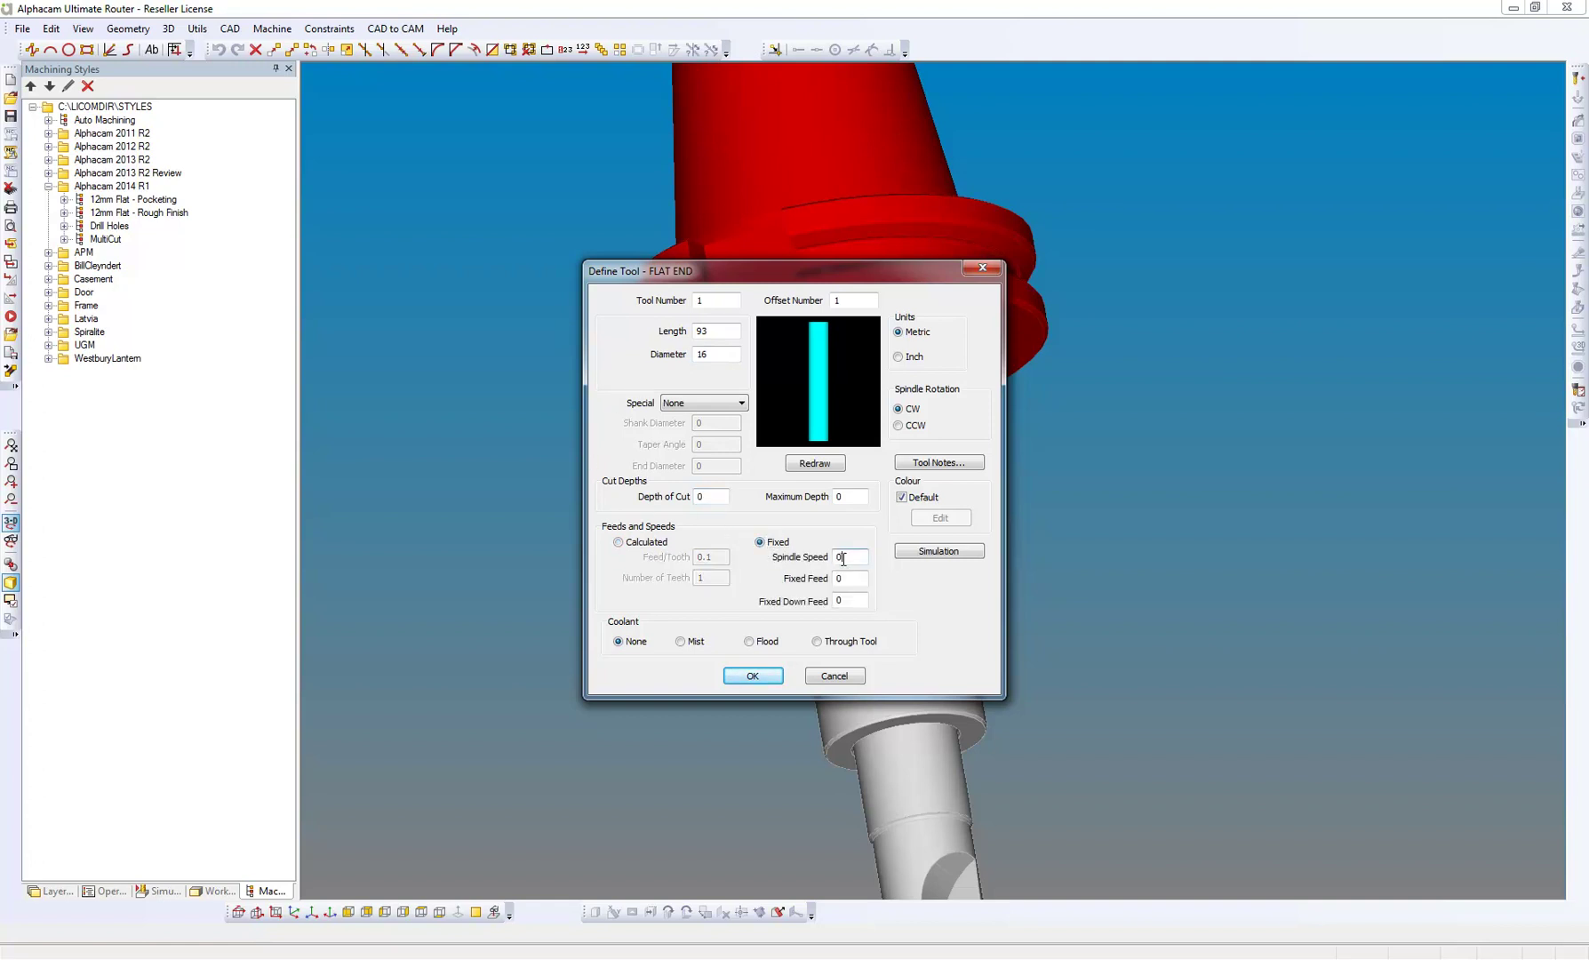
{"action": "double_click", "coordinate": [848, 560]}
{"action": "type", "text": "5000"}
{"action": "key", "text": "Tab"}
{"action": "type", "text": "5000"}
{"action": "key", "text": "Tab"}
{"action": "type", "text": "1000"}
Enable Advanced Tooling Graphics with a tool-tip-to-gauge-line length of 116
{"action": "left_click", "coordinate": [978, 551]}
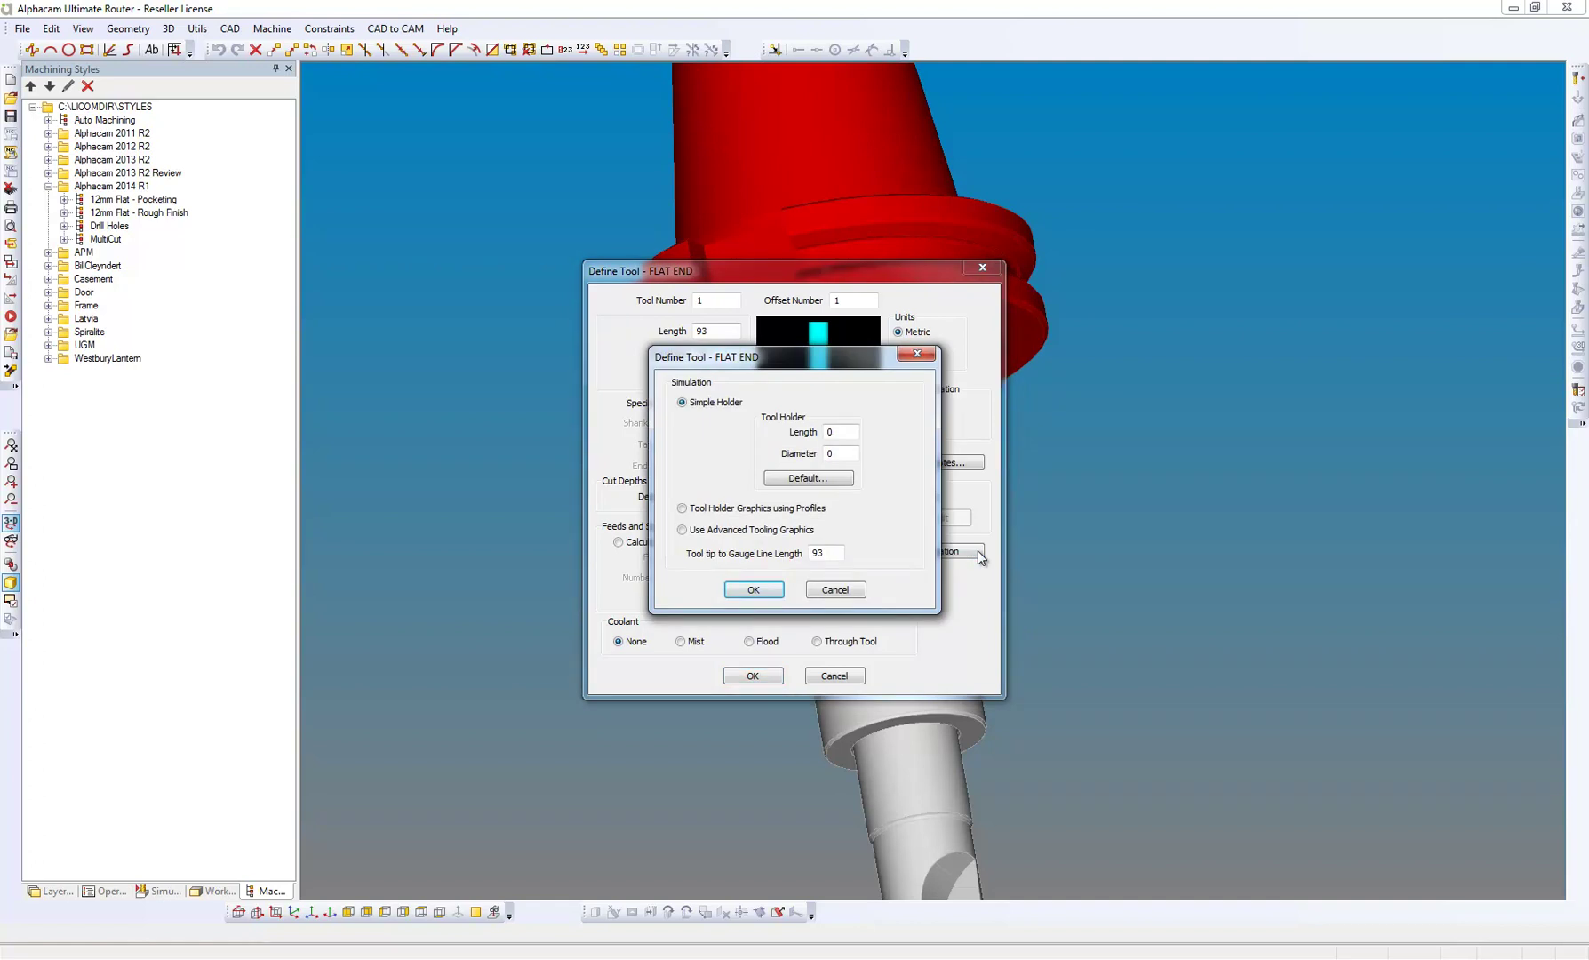
{"action": "left_click", "coordinate": [682, 531]}
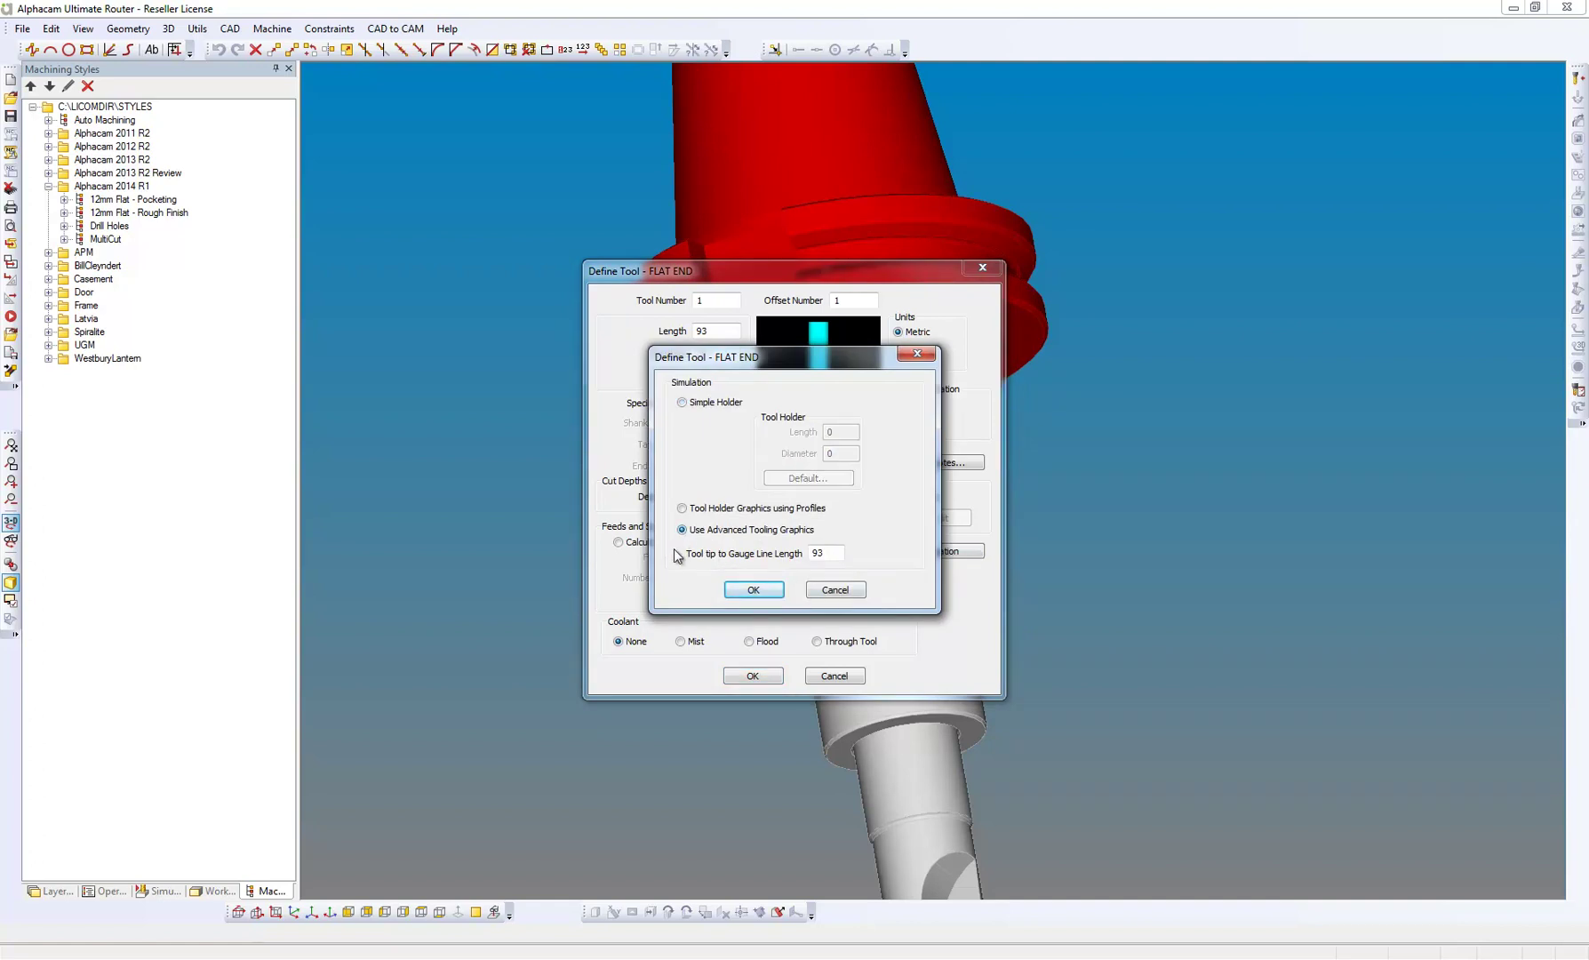
{"action": "double_click", "coordinate": [836, 554]}
{"action": "type", "text": "116"}
{"action": "left_click", "coordinate": [753, 589]}
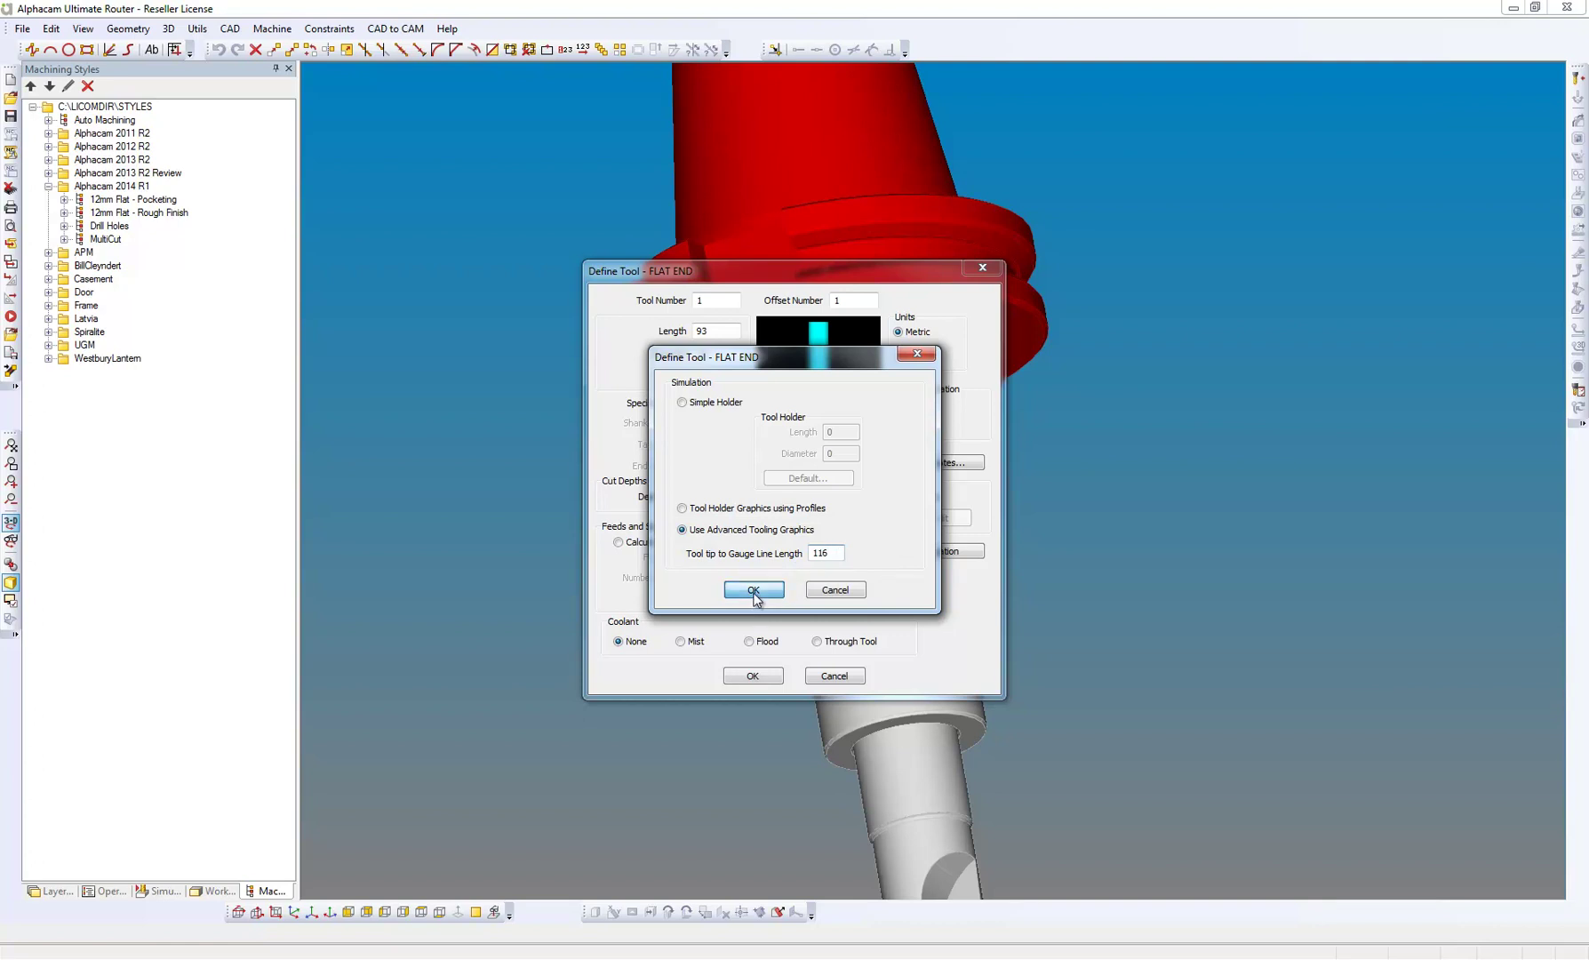
Accept the tool and capture all the solid geometry as its graphics from the tip reference point
{"action": "left_click", "coordinate": [769, 677]}
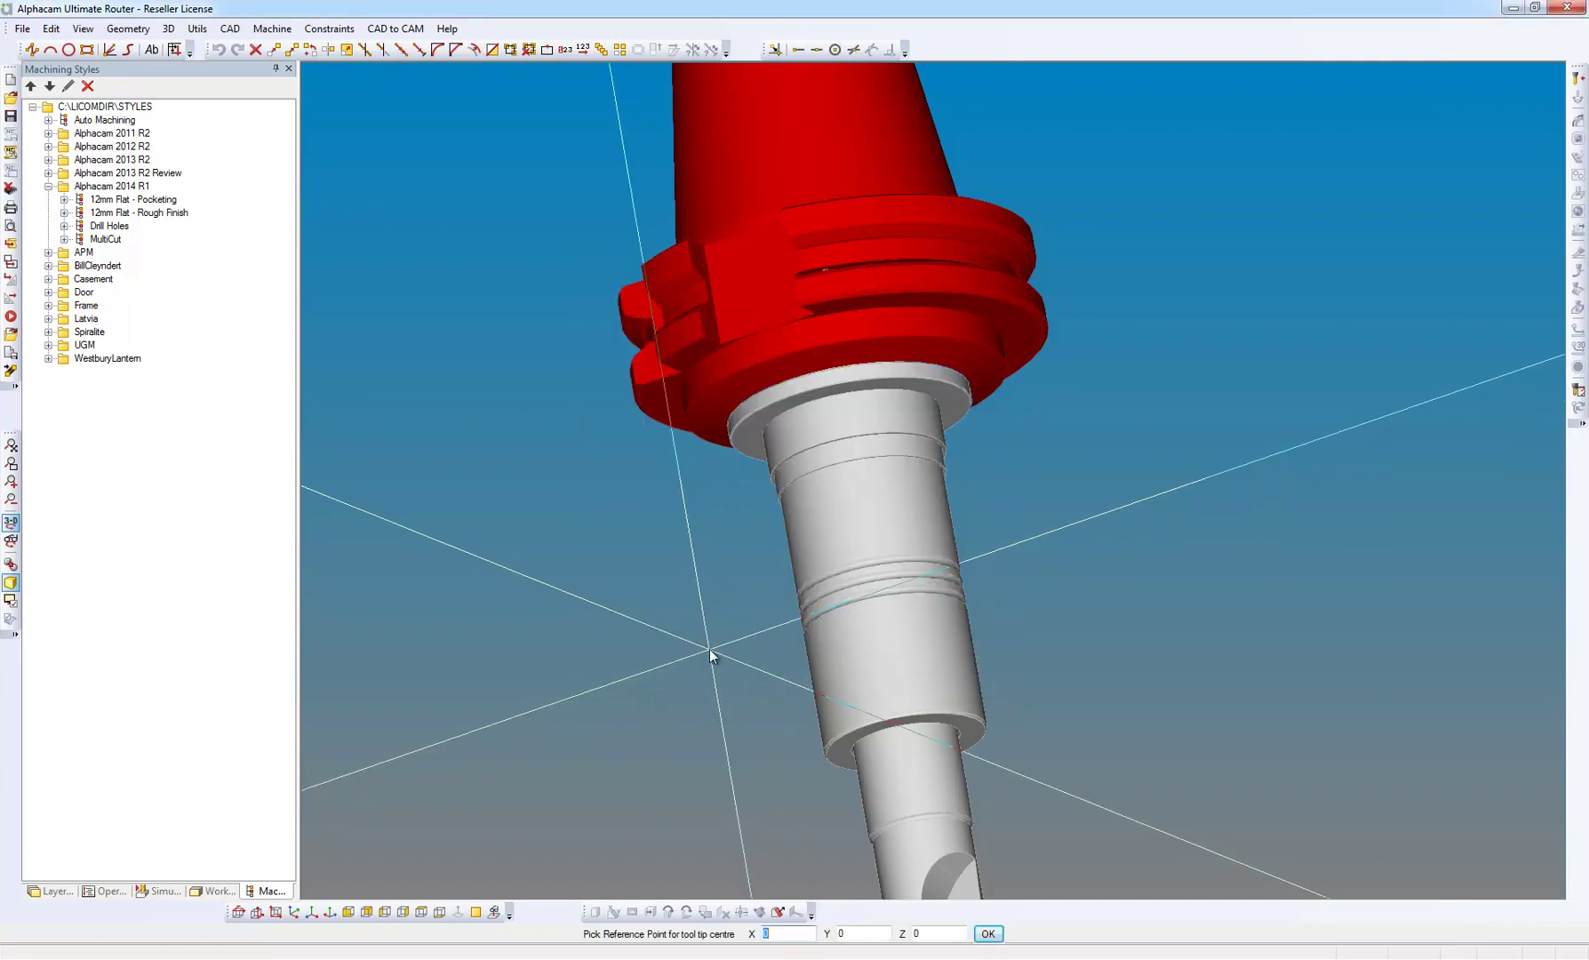
{"action": "scroll", "coordinate": [715, 666], "scroll_direction": "down", "scroll_amount": 3}
{"action": "scroll", "coordinate": [835, 832], "scroll_direction": "up", "scroll_amount": 4}
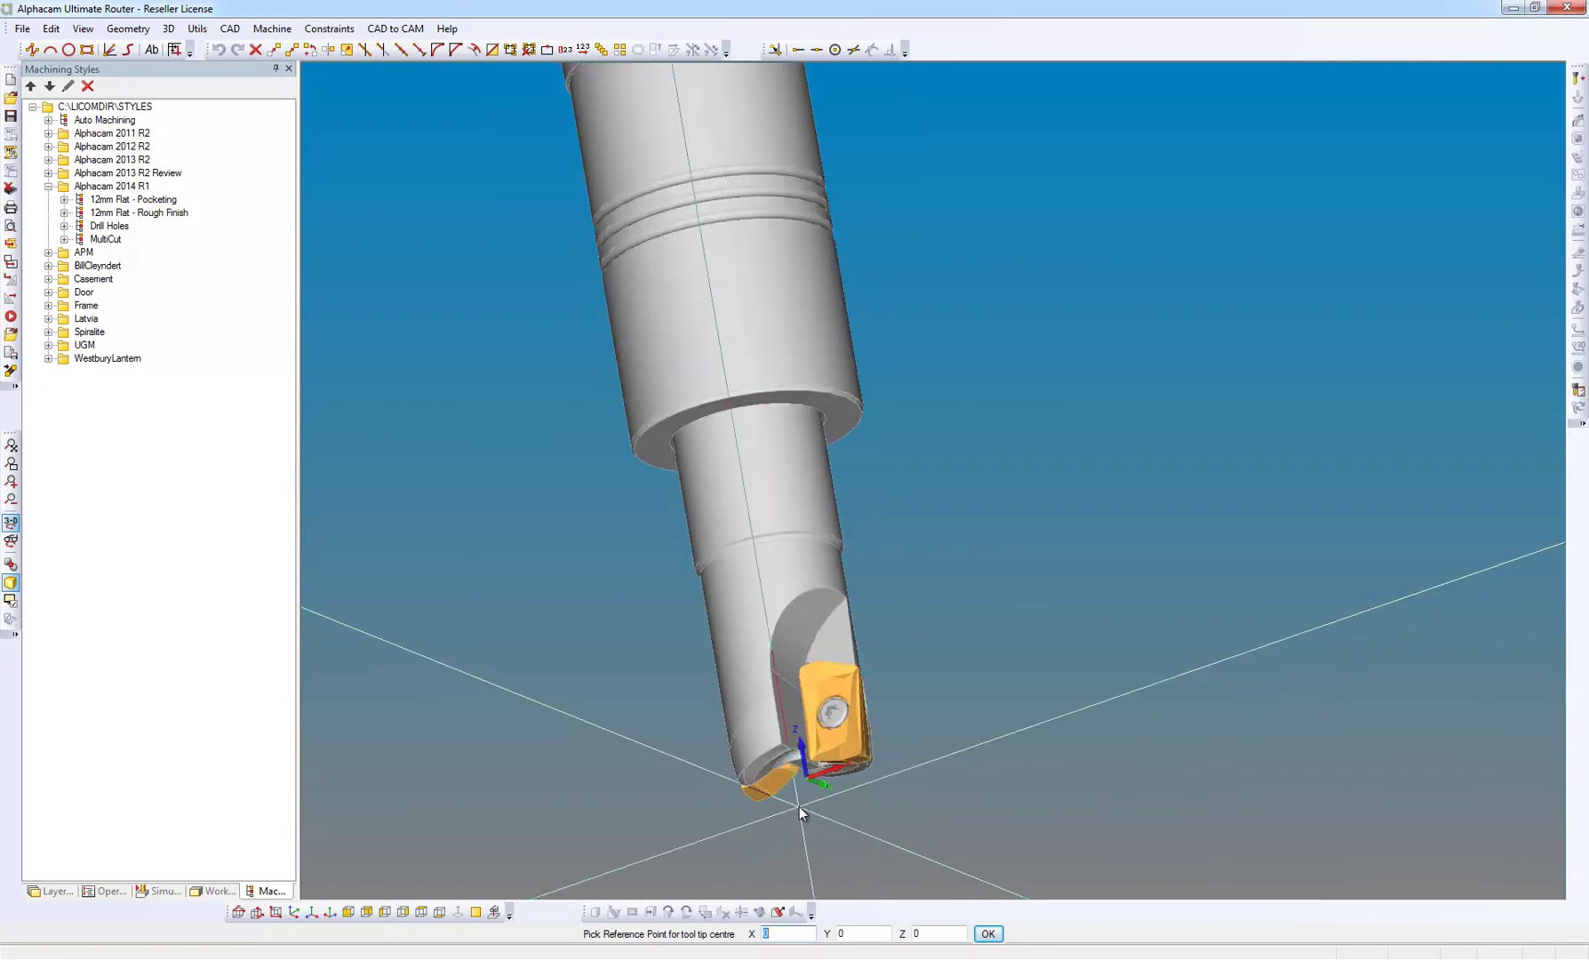
{"action": "left_click", "coordinate": [987, 933]}
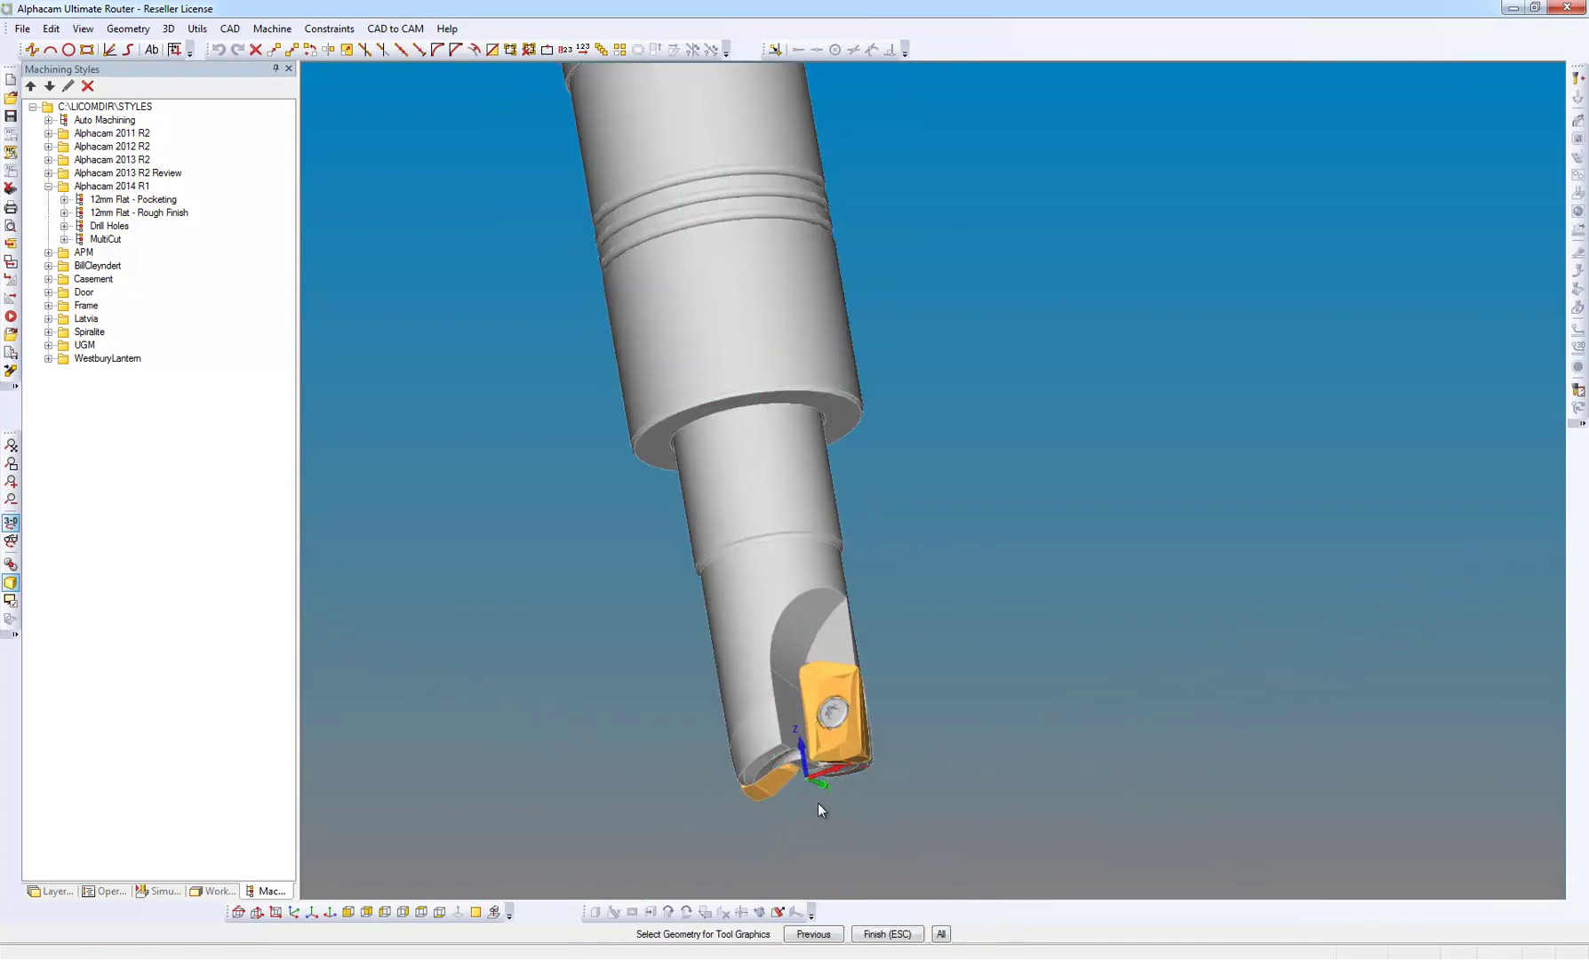
{"action": "left_click", "coordinate": [940, 933]}
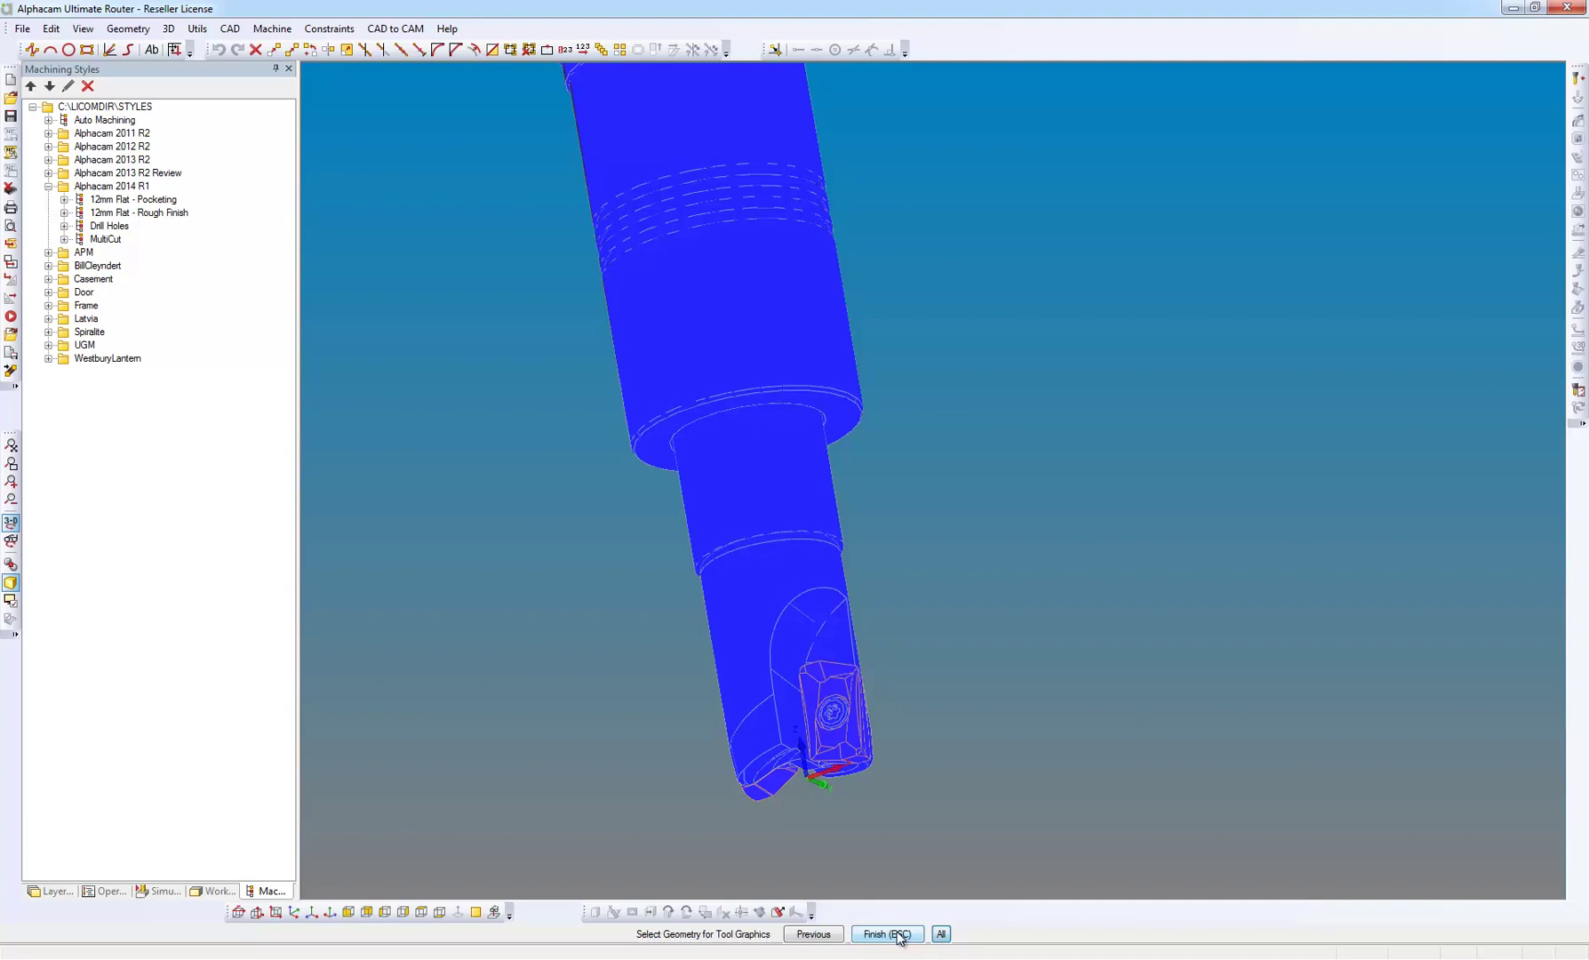
{"action": "left_click", "coordinate": [899, 937]}
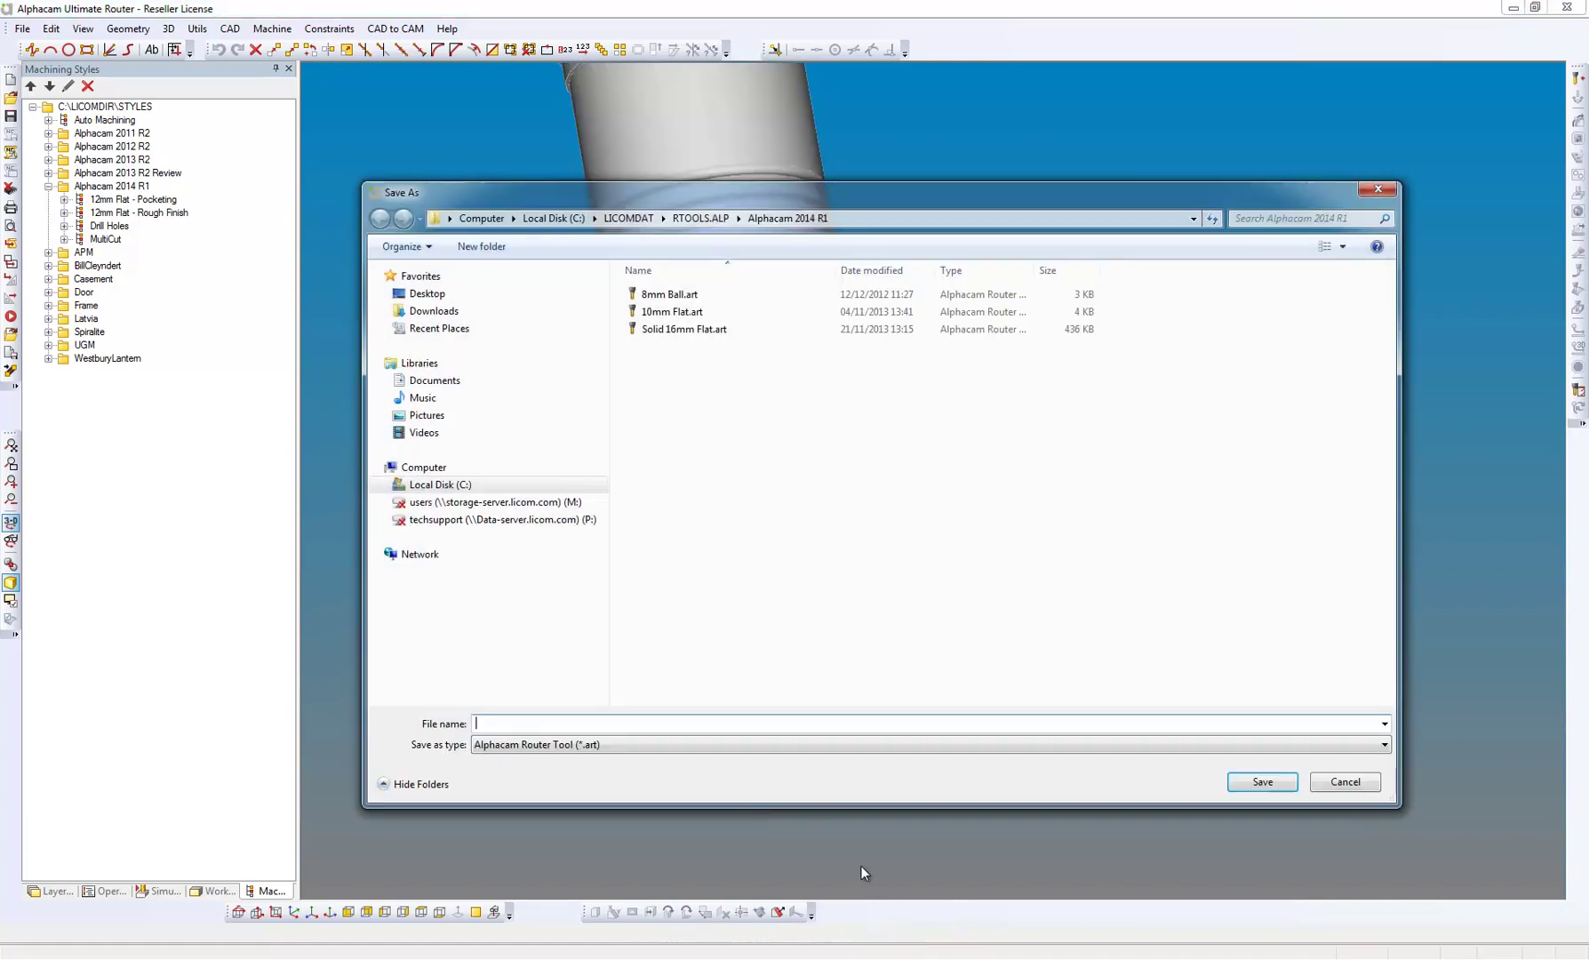
Save the tool over Solid 16mm Flat.art and close the tool type chooser
{"action": "left_click", "coordinate": [676, 331]}
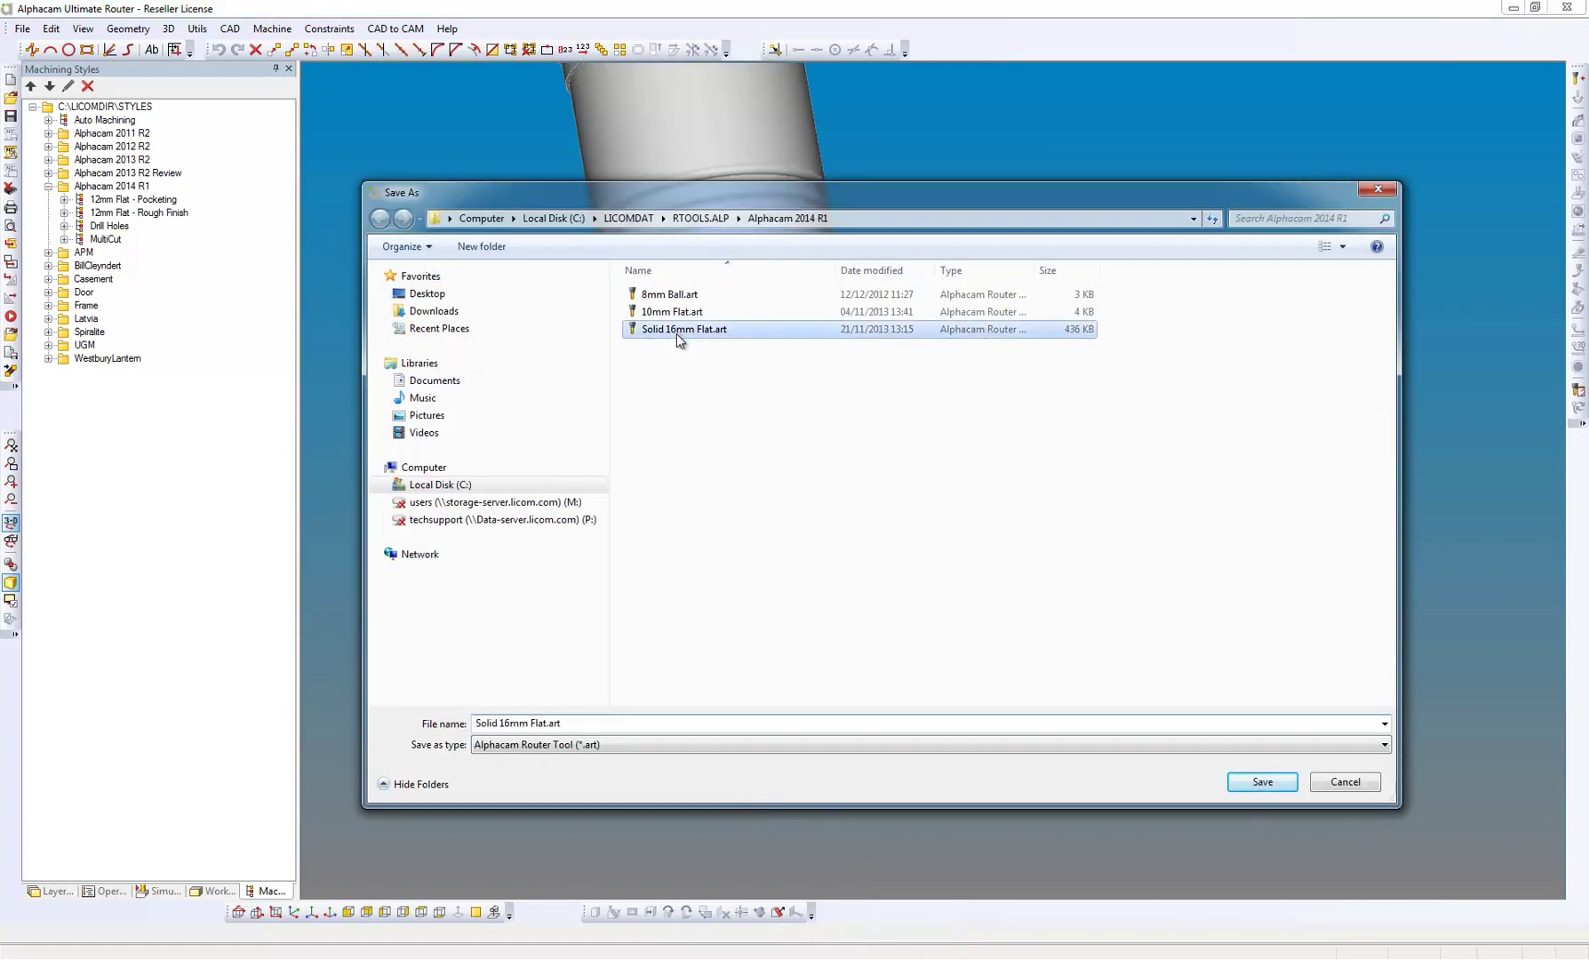
{"action": "left_click", "coordinate": [1262, 784]}
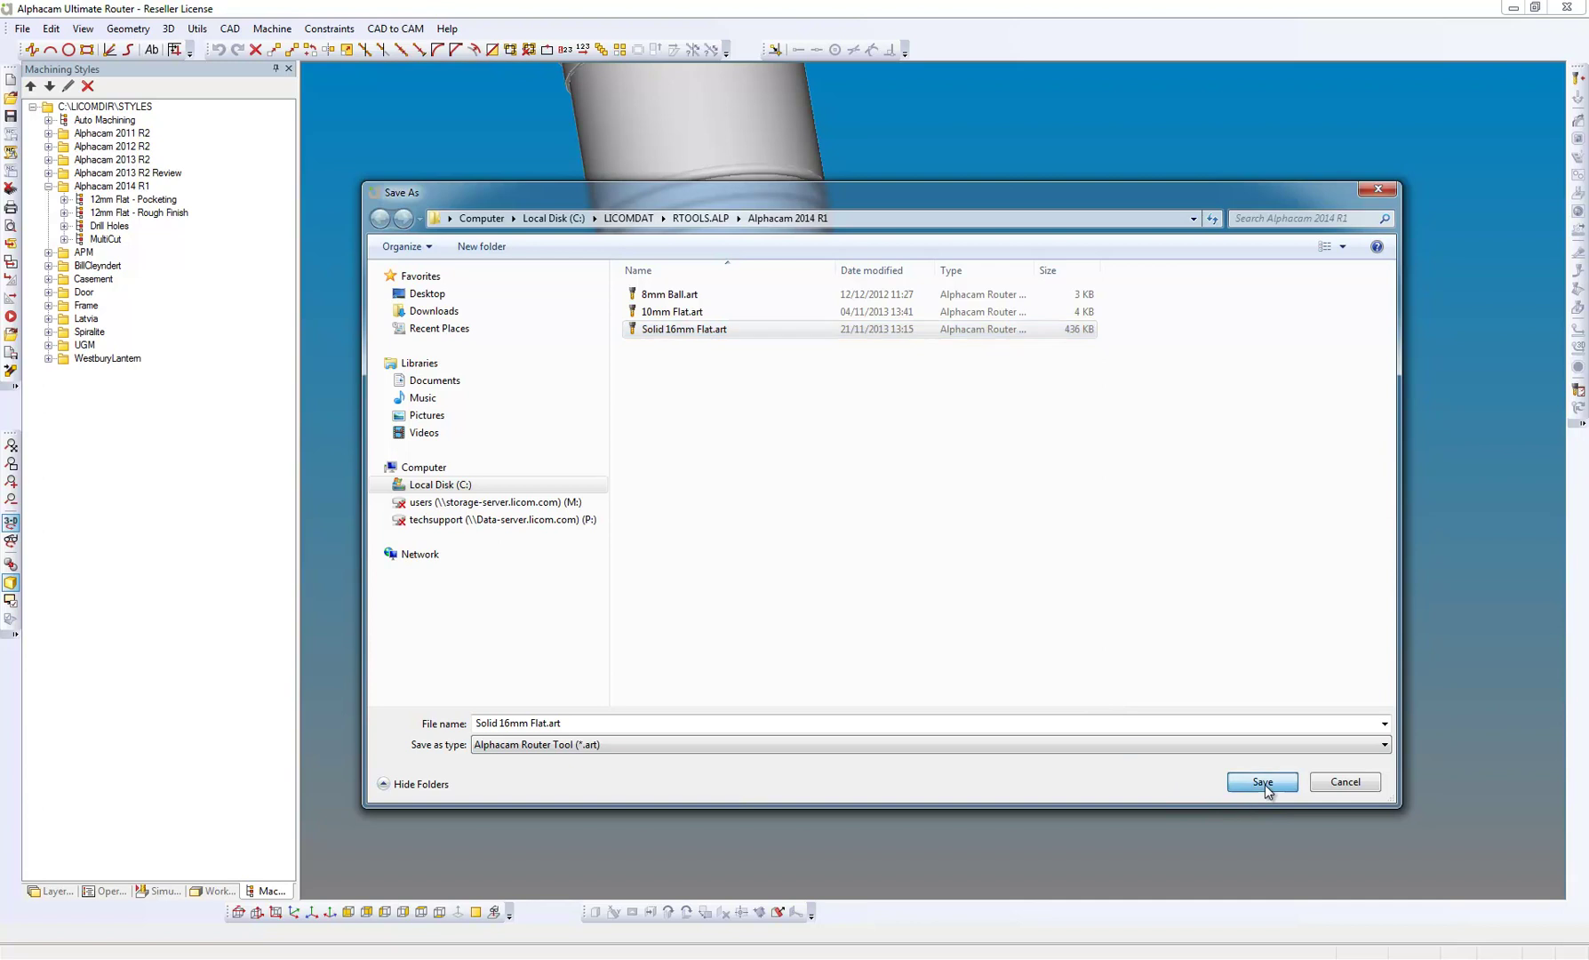
{"action": "left_click", "coordinate": [844, 492]}
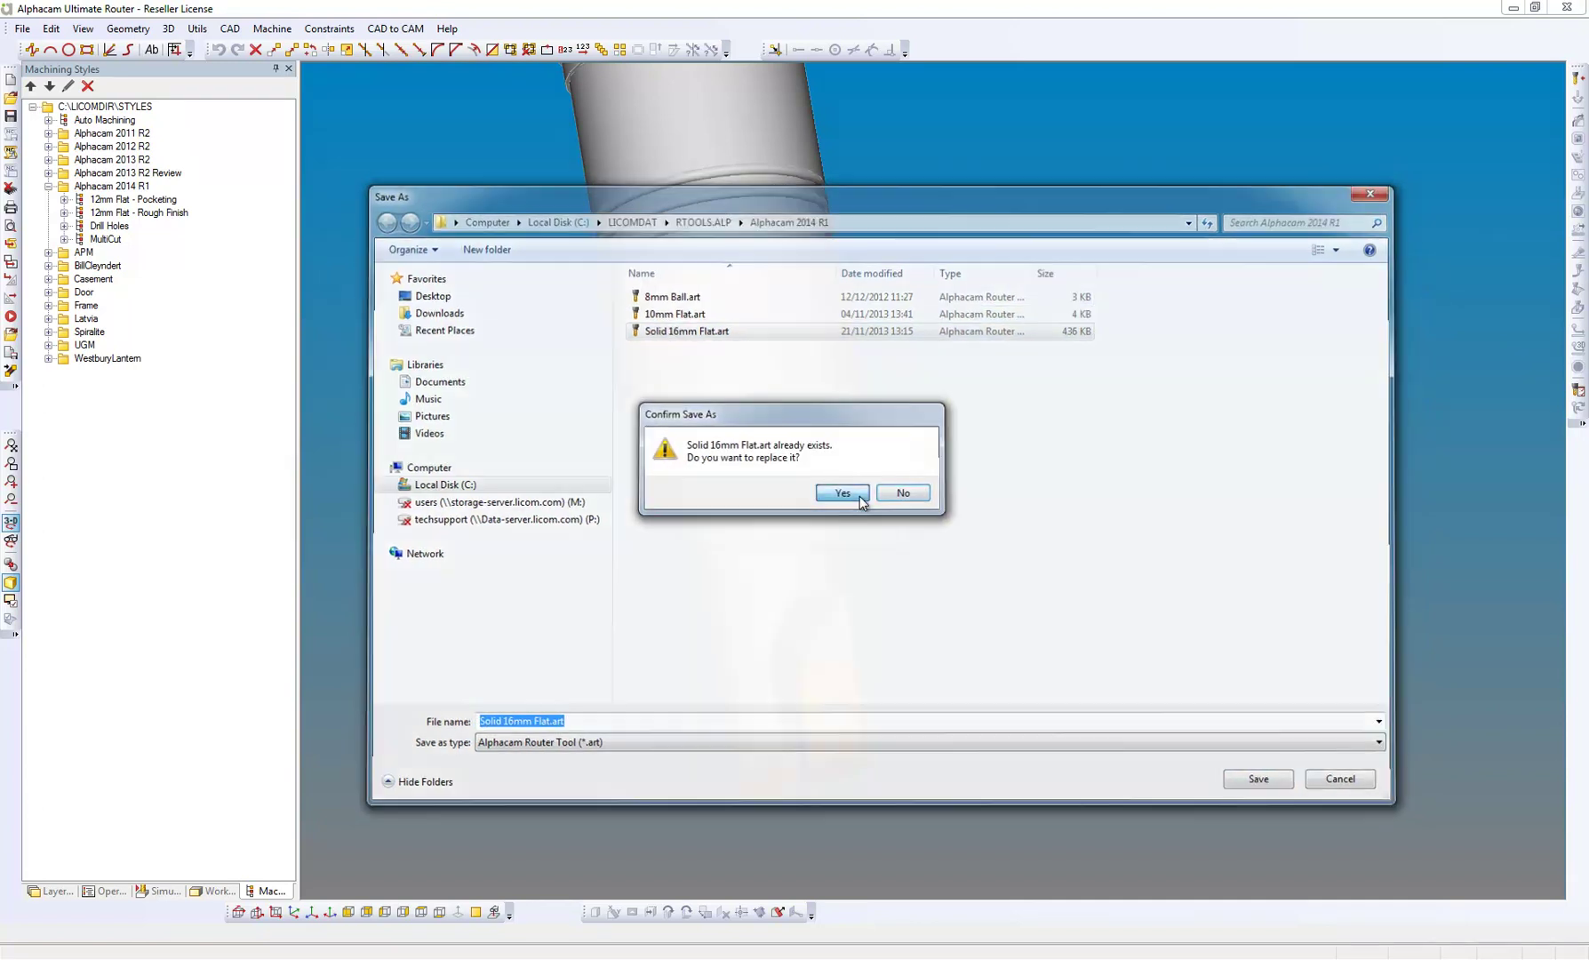
{"action": "left_click", "coordinate": [879, 525]}
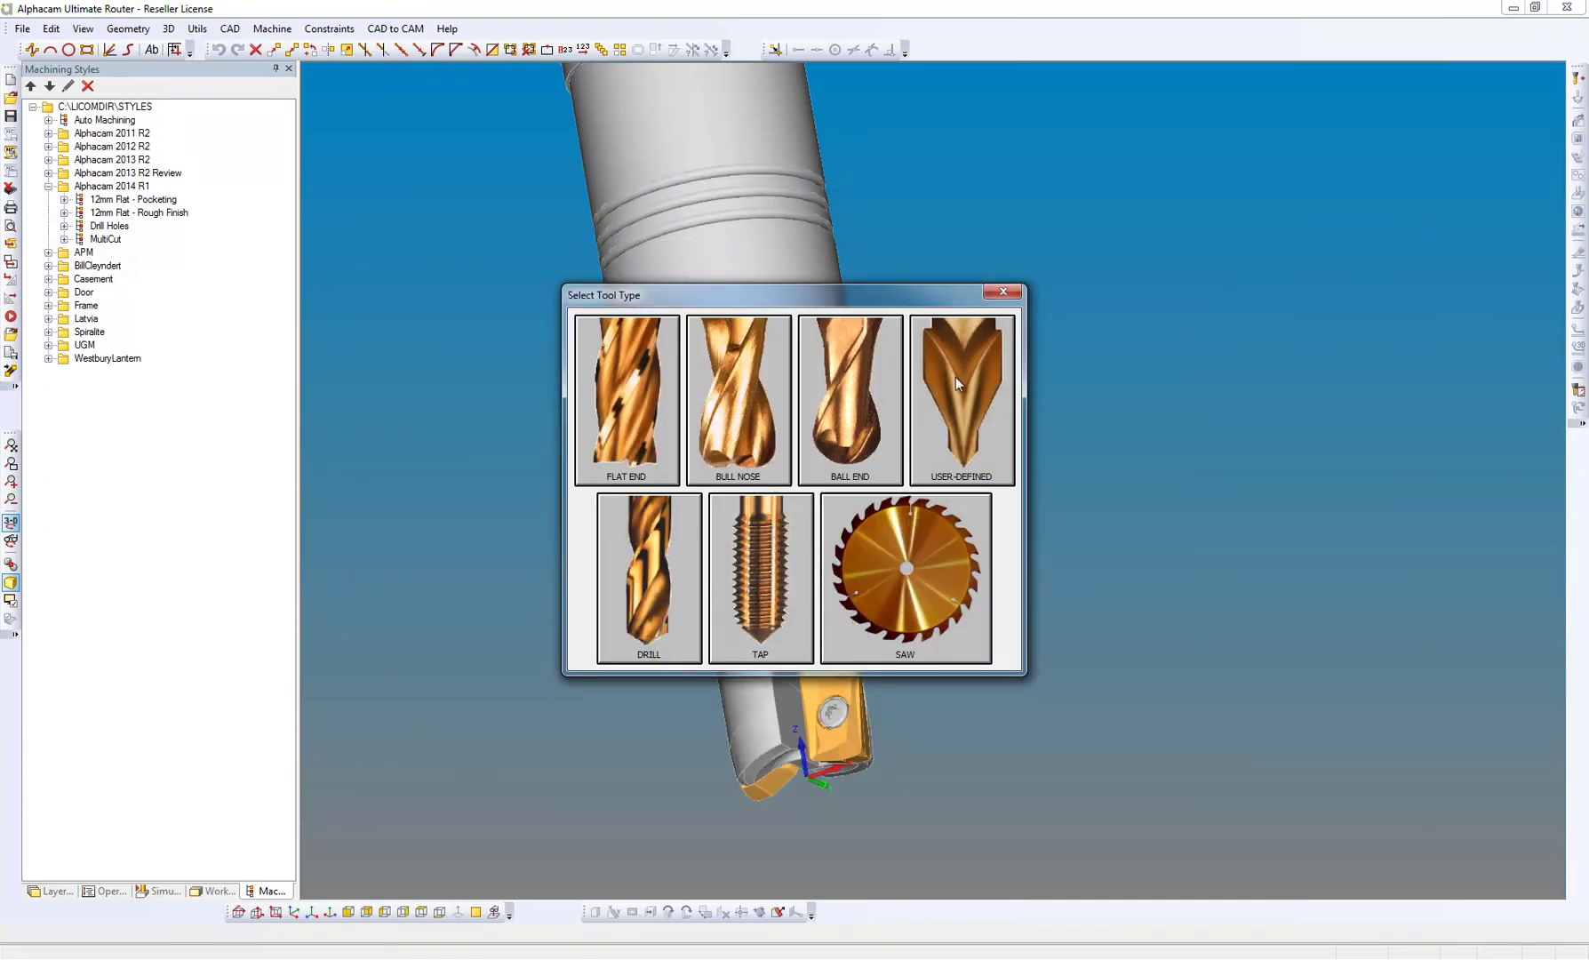
{"action": "left_click", "coordinate": [1002, 293]}
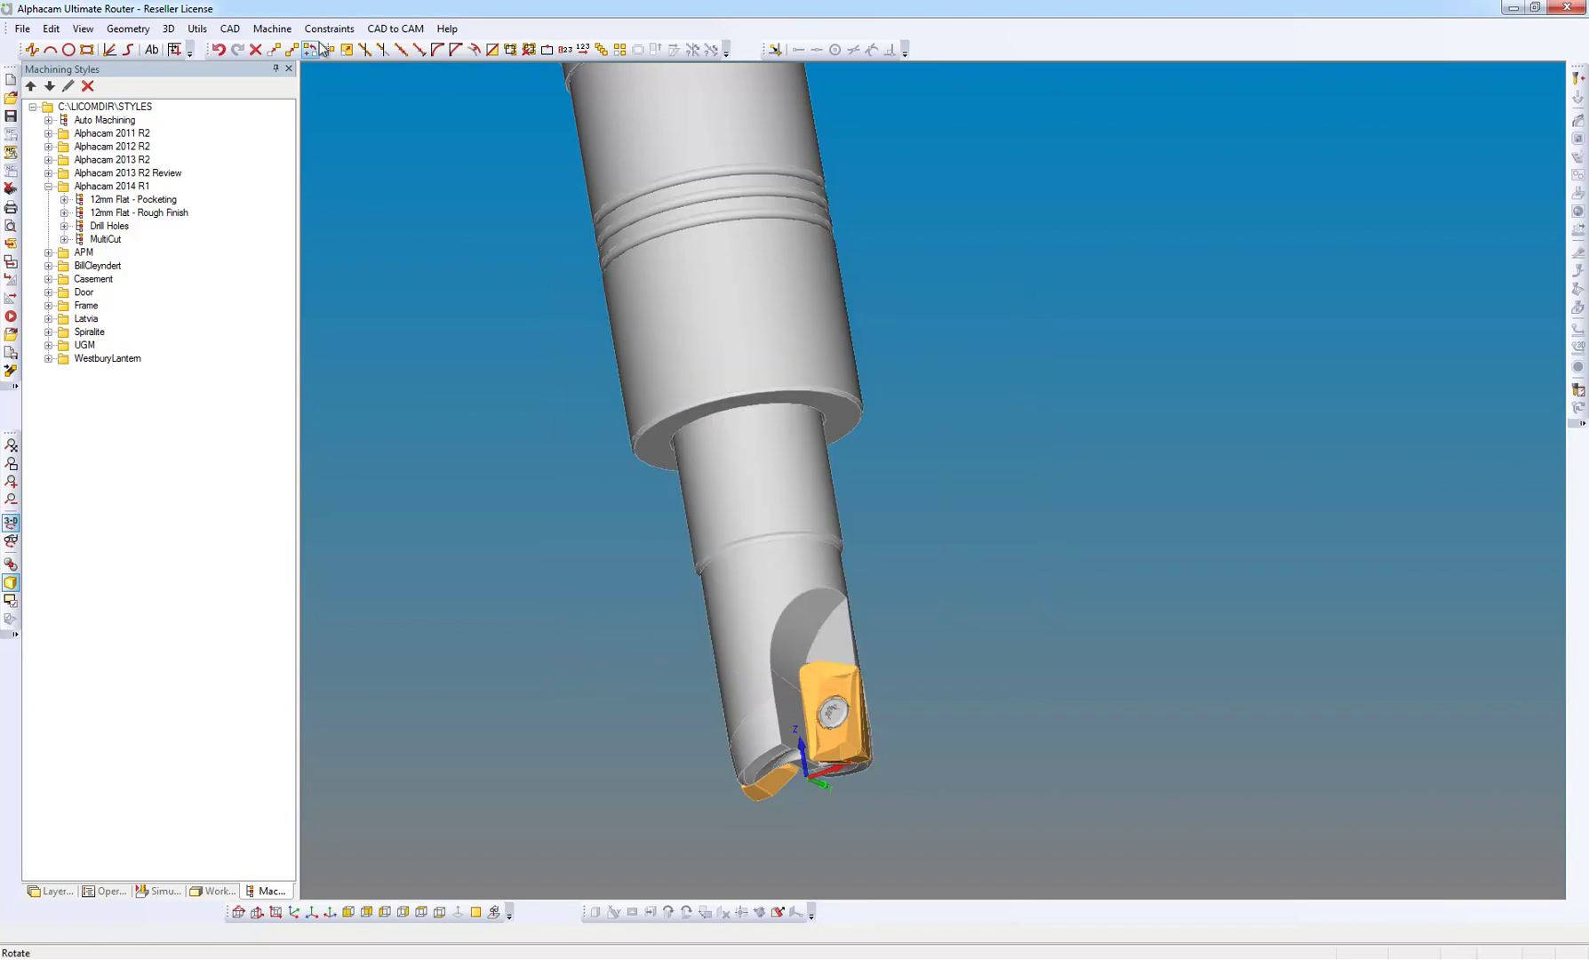
{"action": "left_click", "coordinate": [272, 28]}
Make Solid 16mm Flat the current tool and show it with its holder in Horizontal ISO view
{"action": "left_click", "coordinate": [300, 67]}
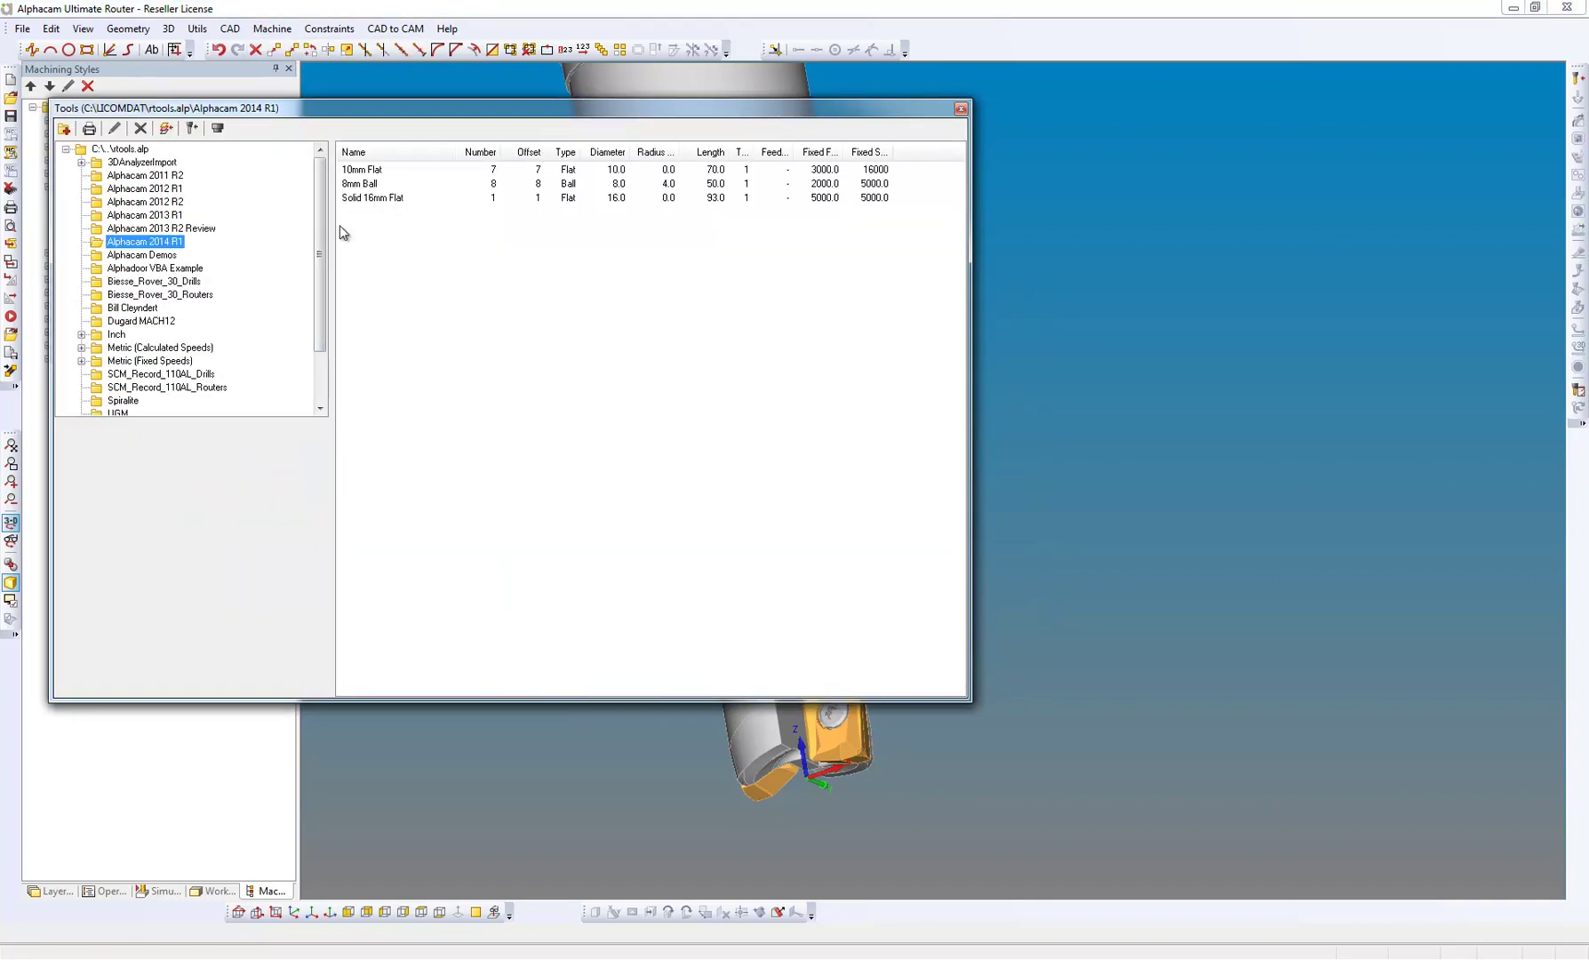
{"action": "double_click", "coordinate": [384, 199]}
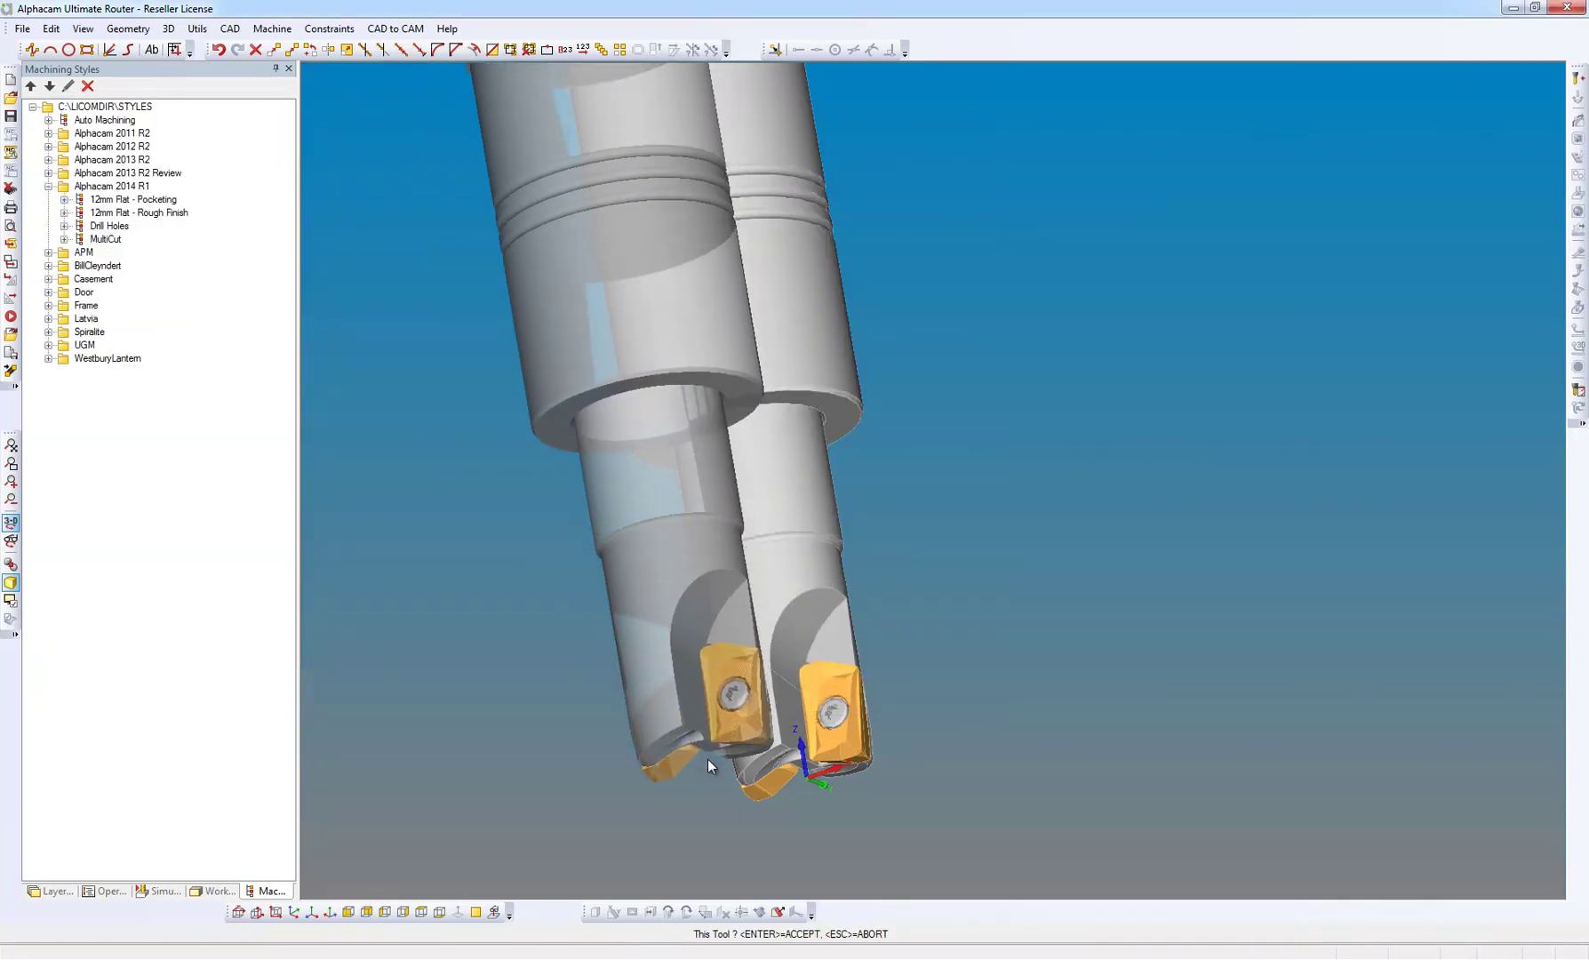
{"action": "key", "text": "Return"}
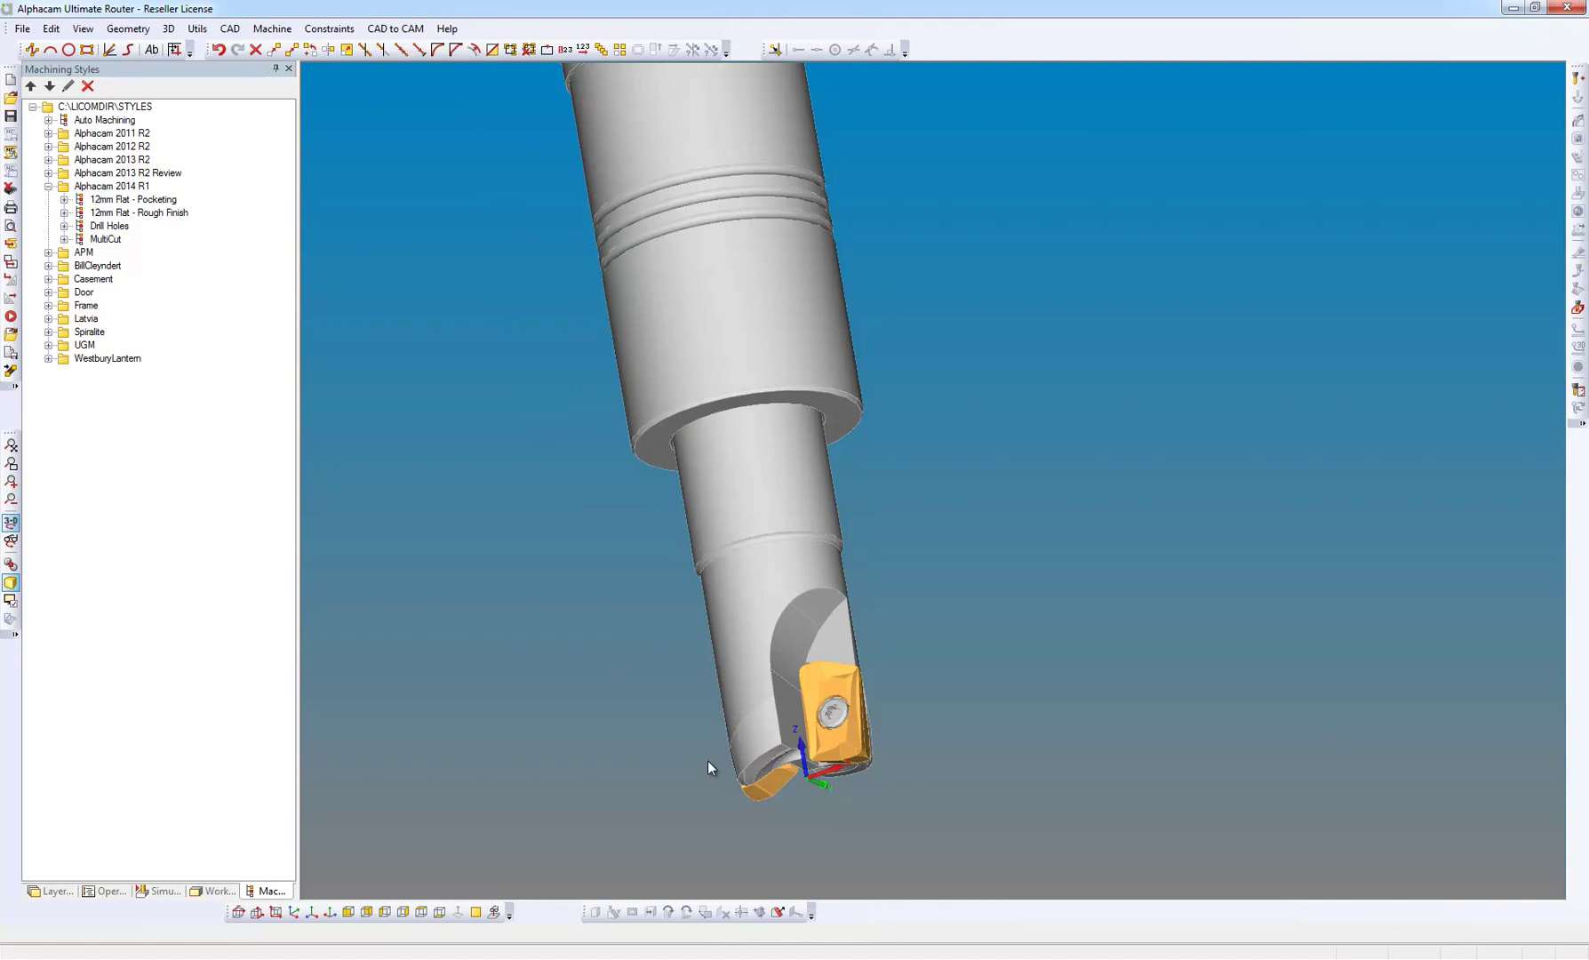
{"action": "left_click", "coordinate": [294, 911]}
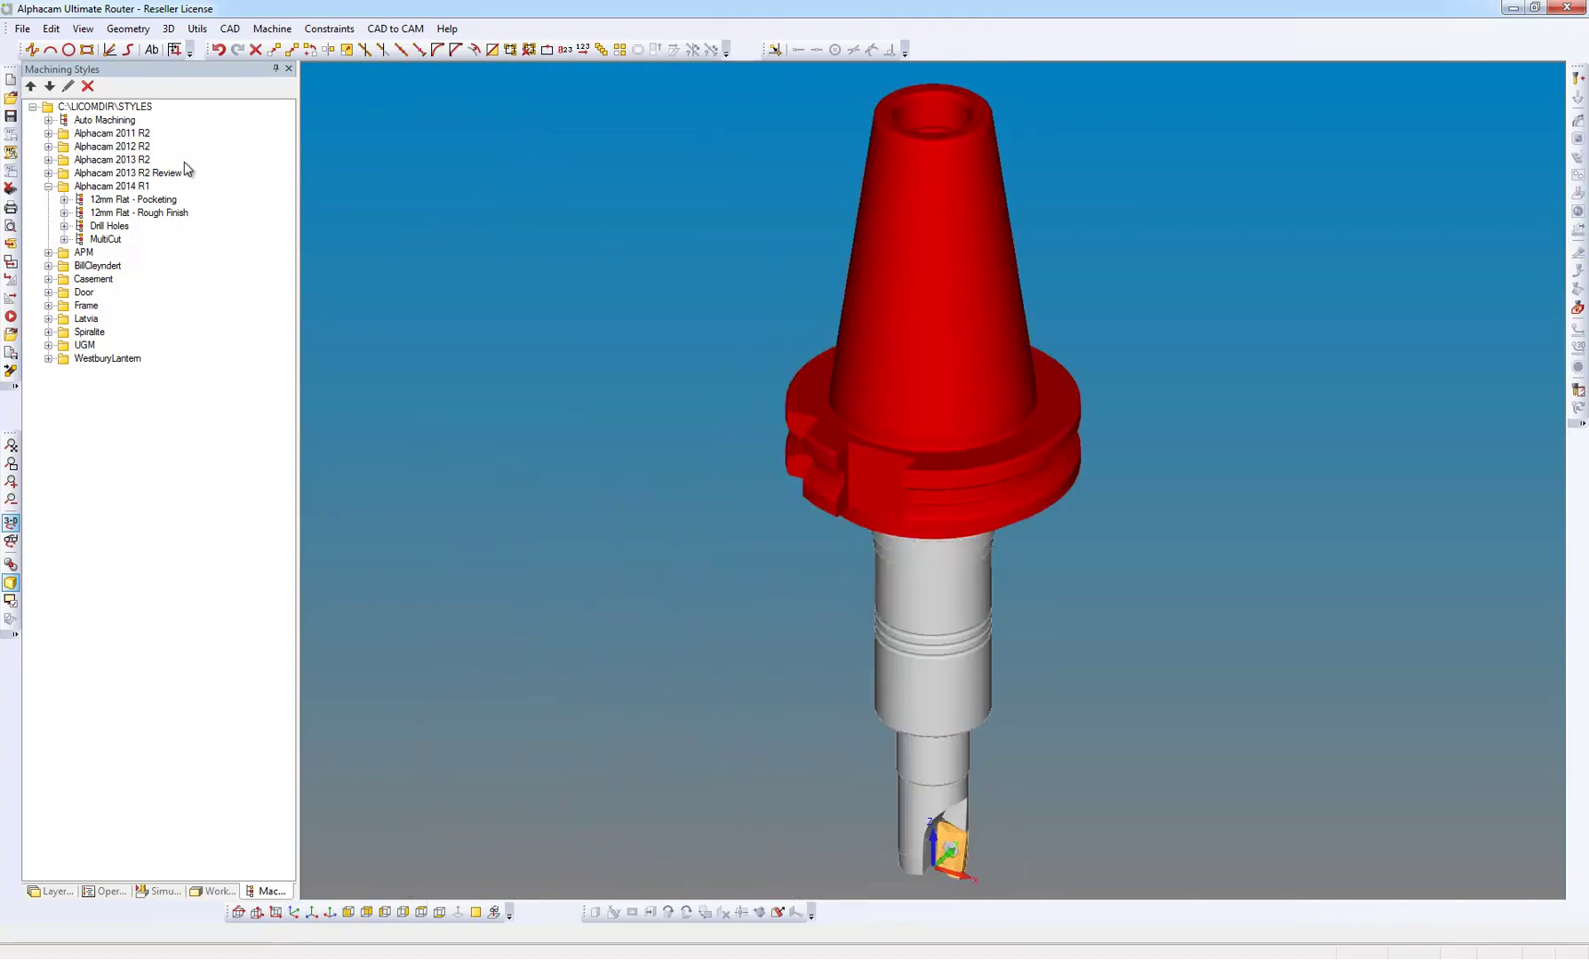
Open #1 3D Solid.ard without saving the current drawing, then zoom out
{"action": "left_click", "coordinate": [22, 29]}
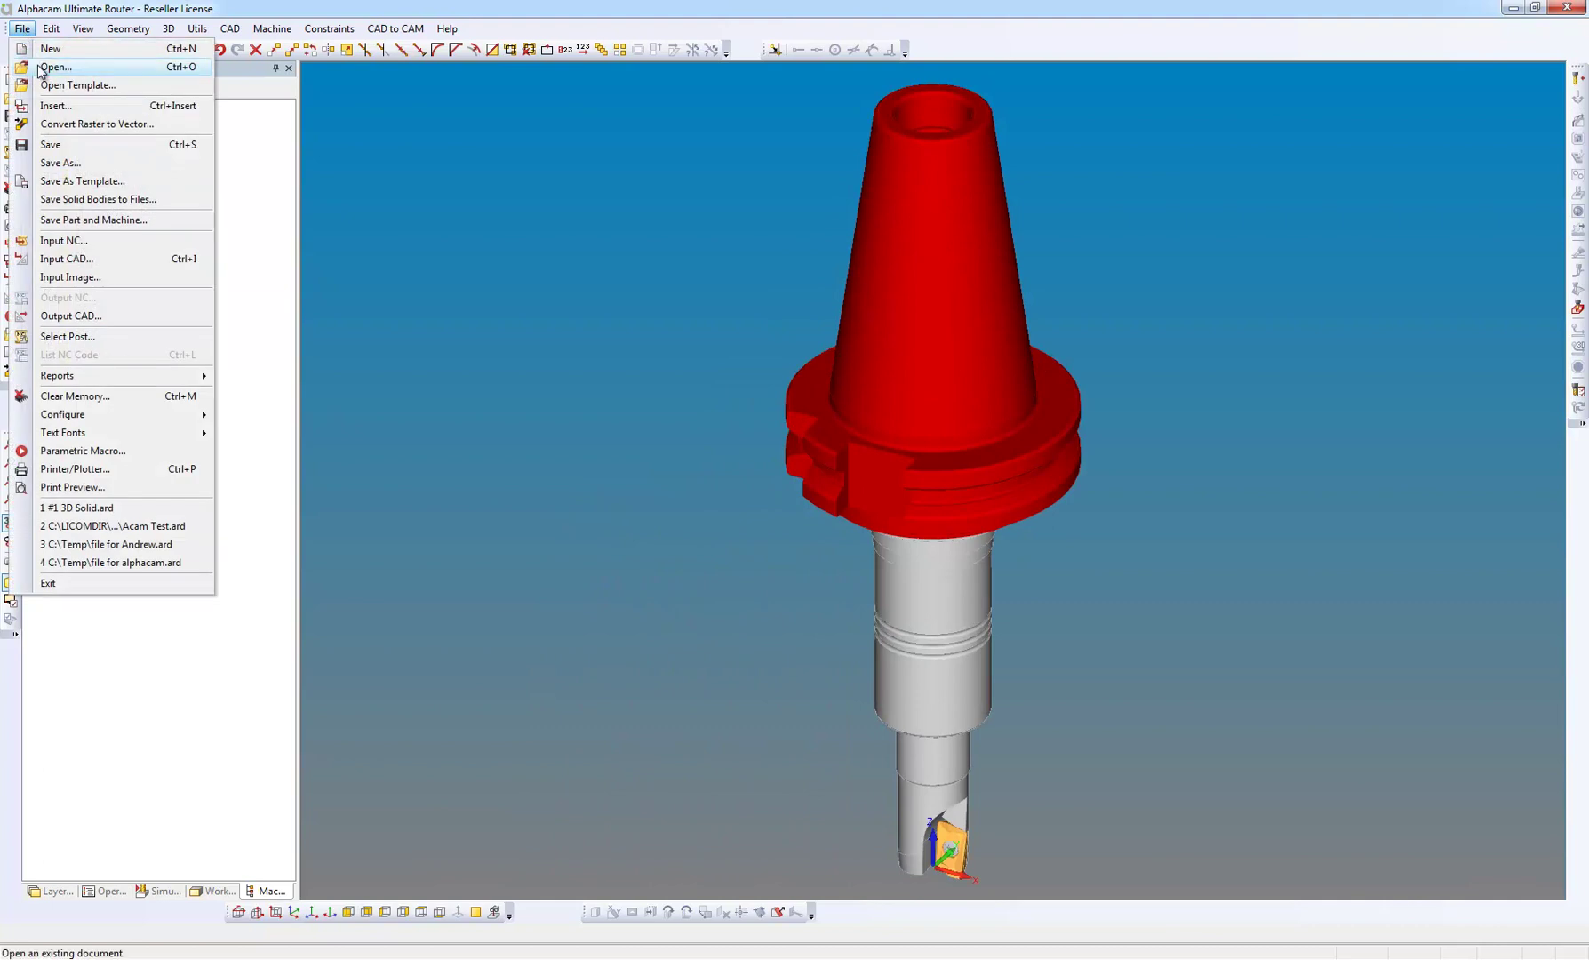
{"action": "left_click", "coordinate": [44, 68]}
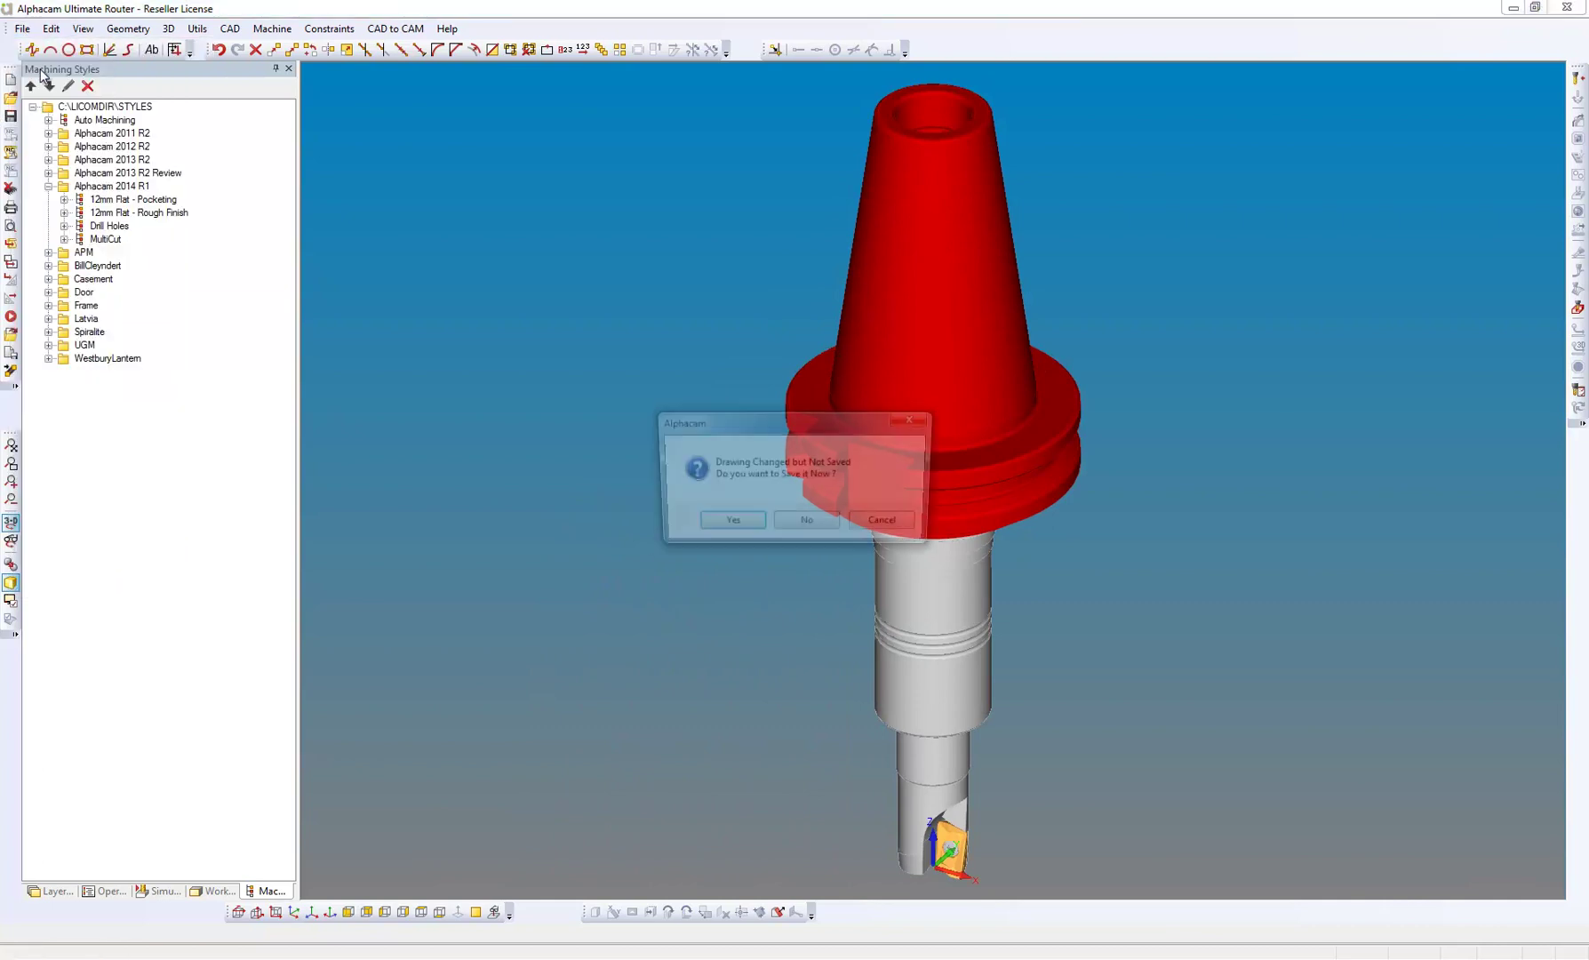
{"action": "left_click", "coordinate": [798, 525]}
{"action": "left_click", "coordinate": [533, 369]}
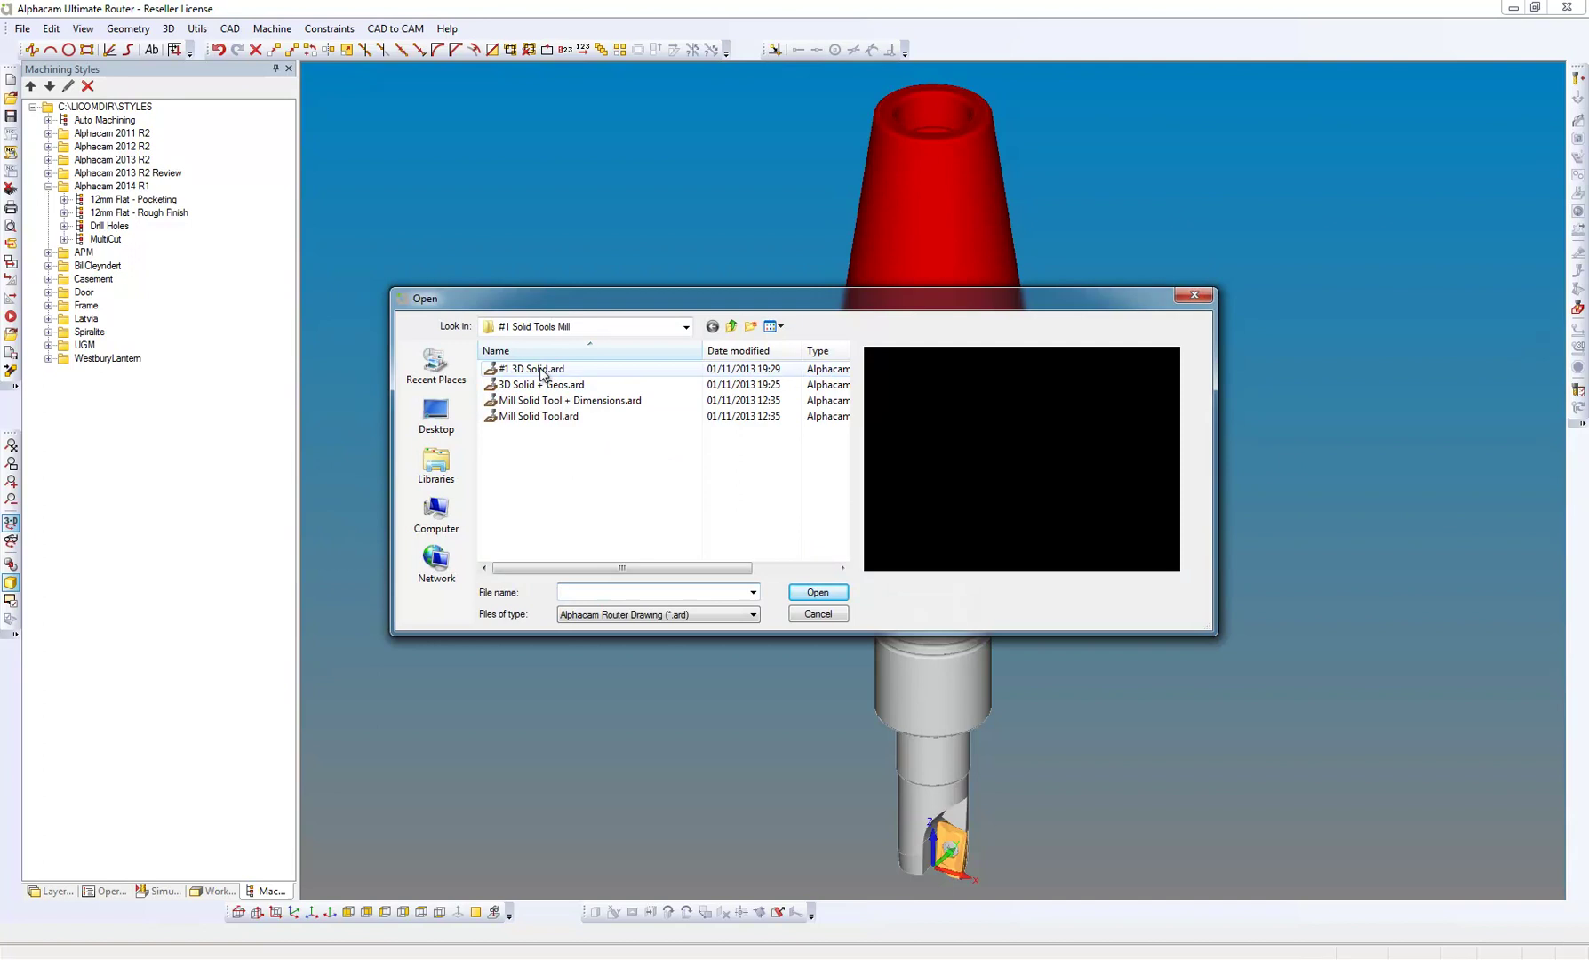
{"action": "left_click", "coordinate": [817, 592]}
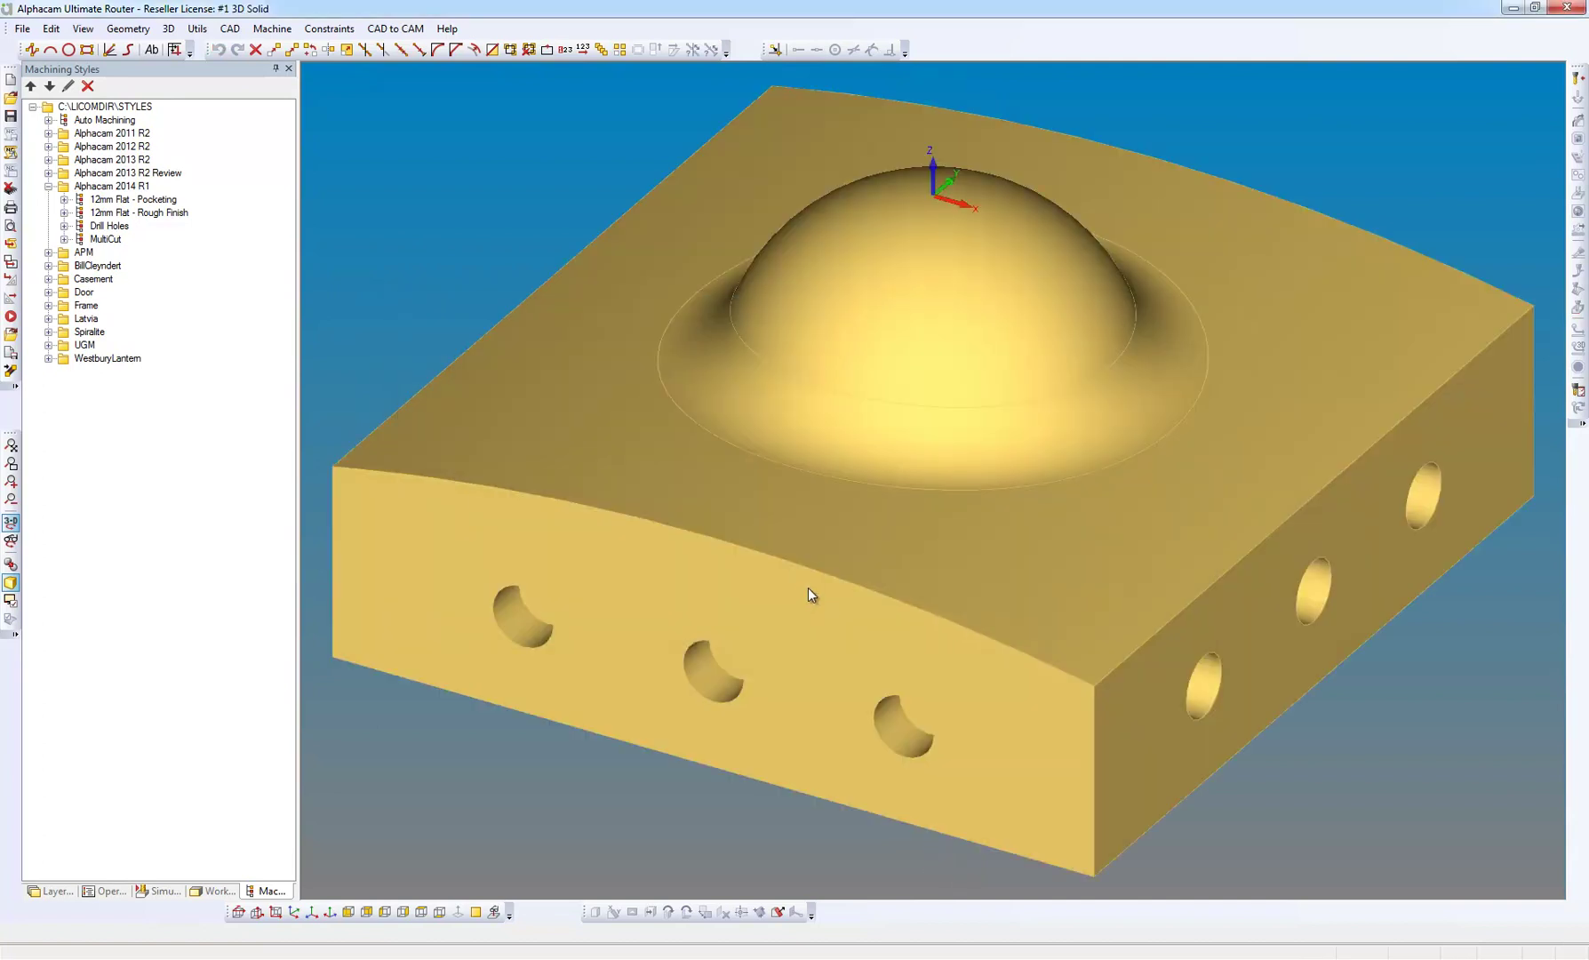
{"action": "scroll", "coordinate": [890, 289], "scroll_direction": "down", "scroll_amount": 6}
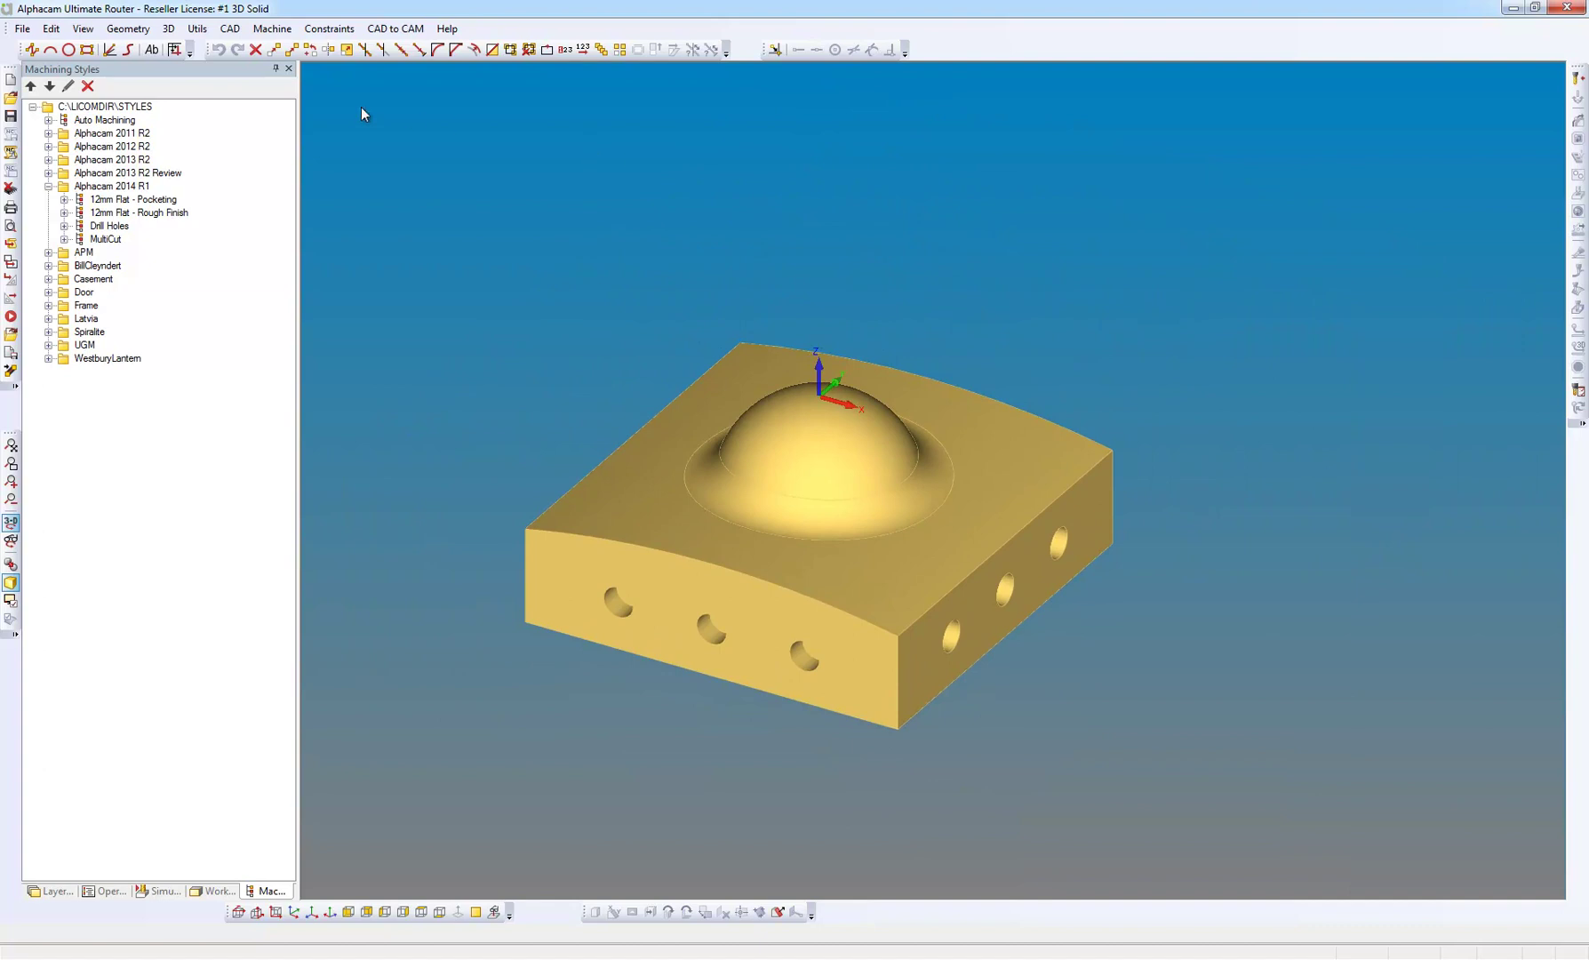
Draw a rectangle snapped between the part's opposite top corners
{"action": "left_click", "coordinate": [86, 51]}
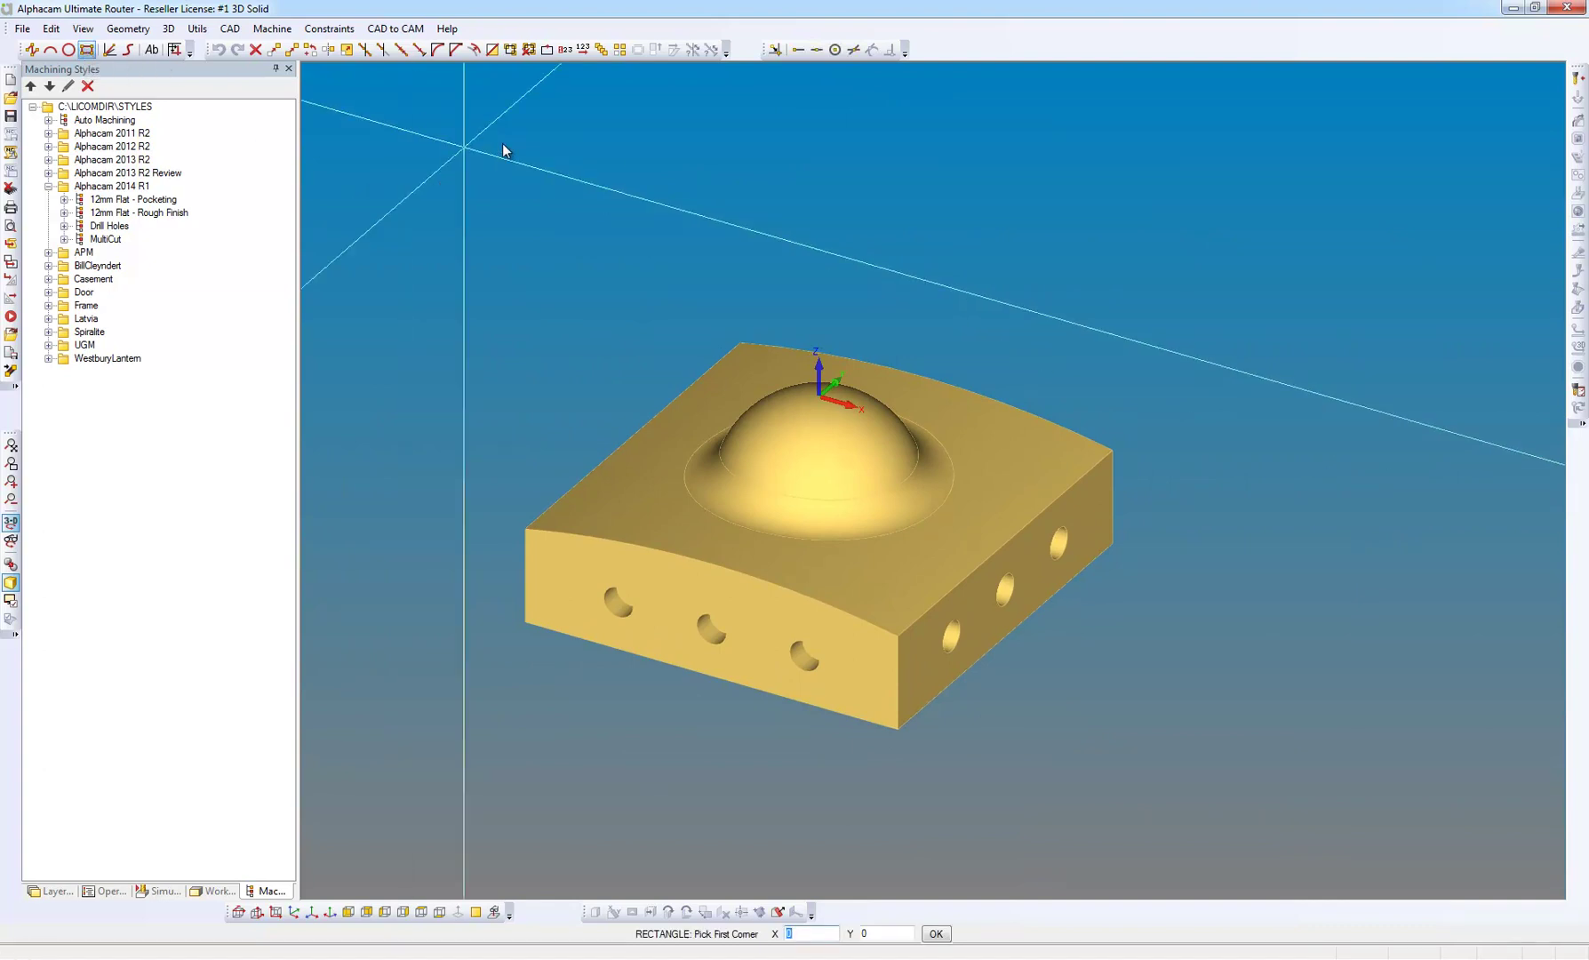
{"action": "left_click", "coordinate": [798, 49]}
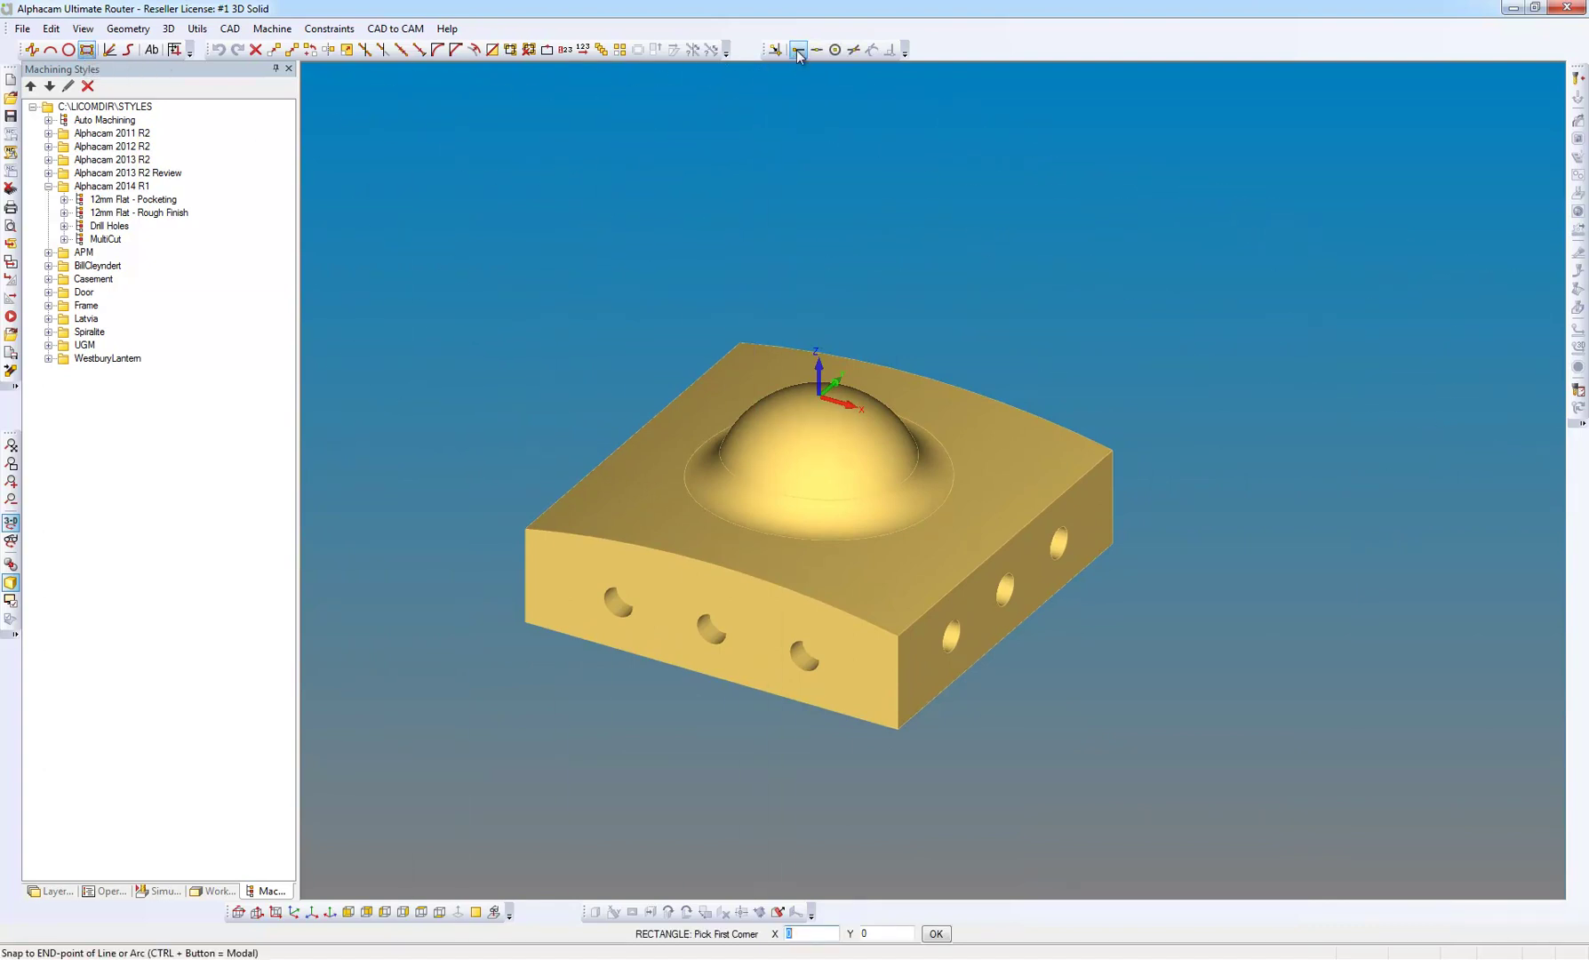
{"action": "left_click", "coordinate": [541, 528]}
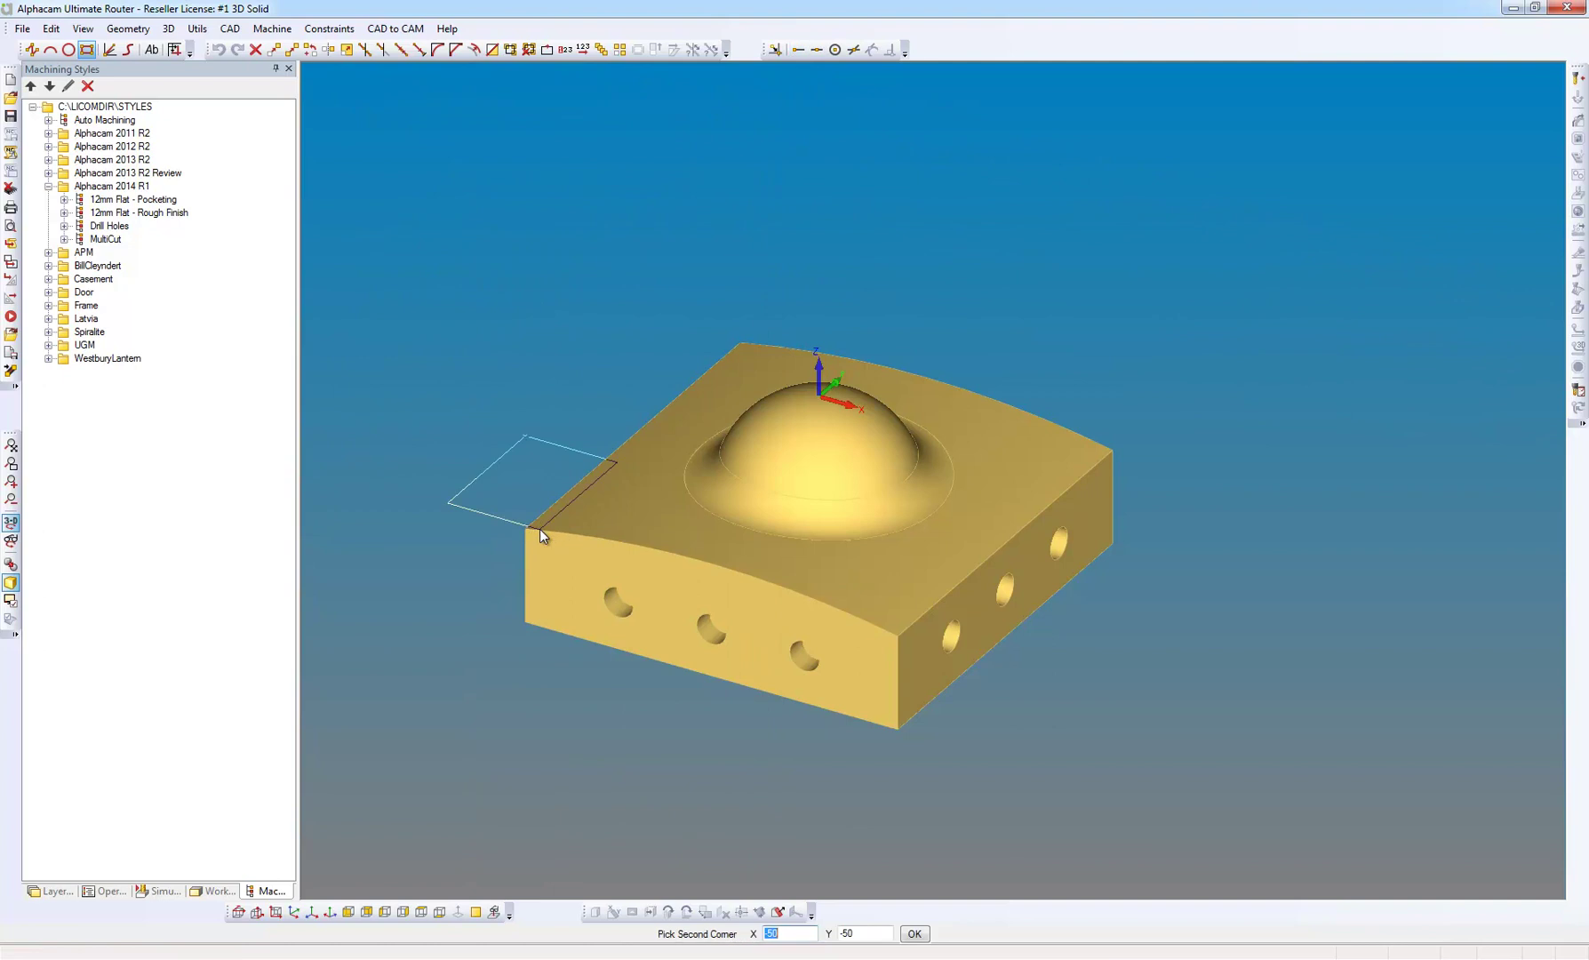
{"action": "left_click", "coordinate": [800, 51]}
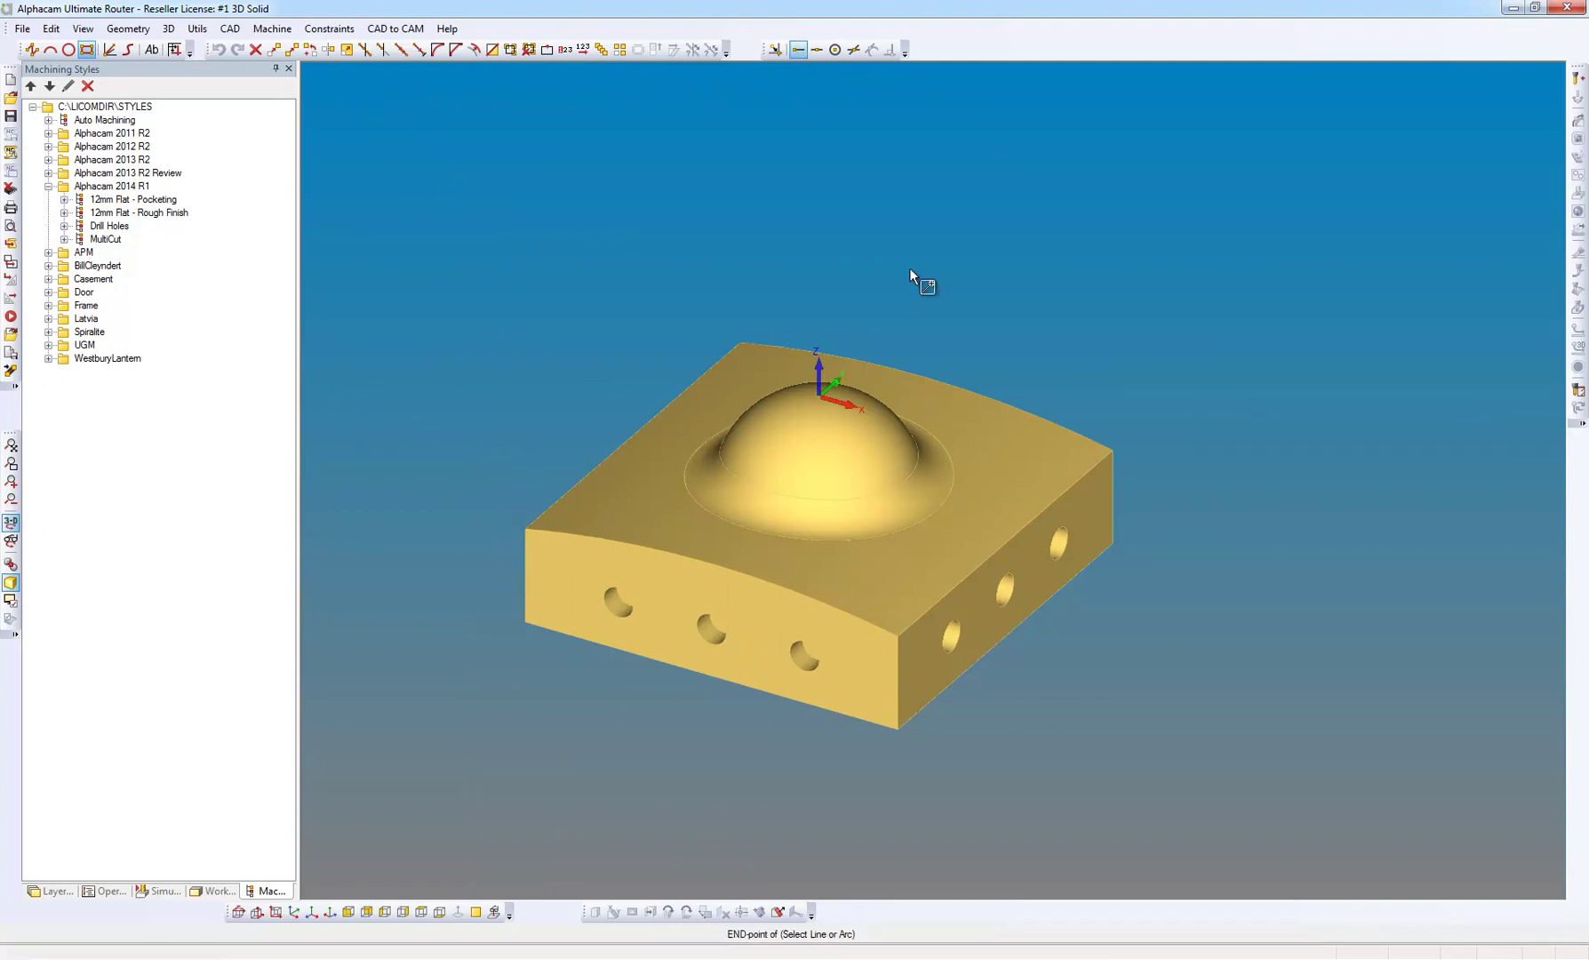
{"action": "left_click", "coordinate": [1083, 435]}
{"action": "key", "text": "Escape"}
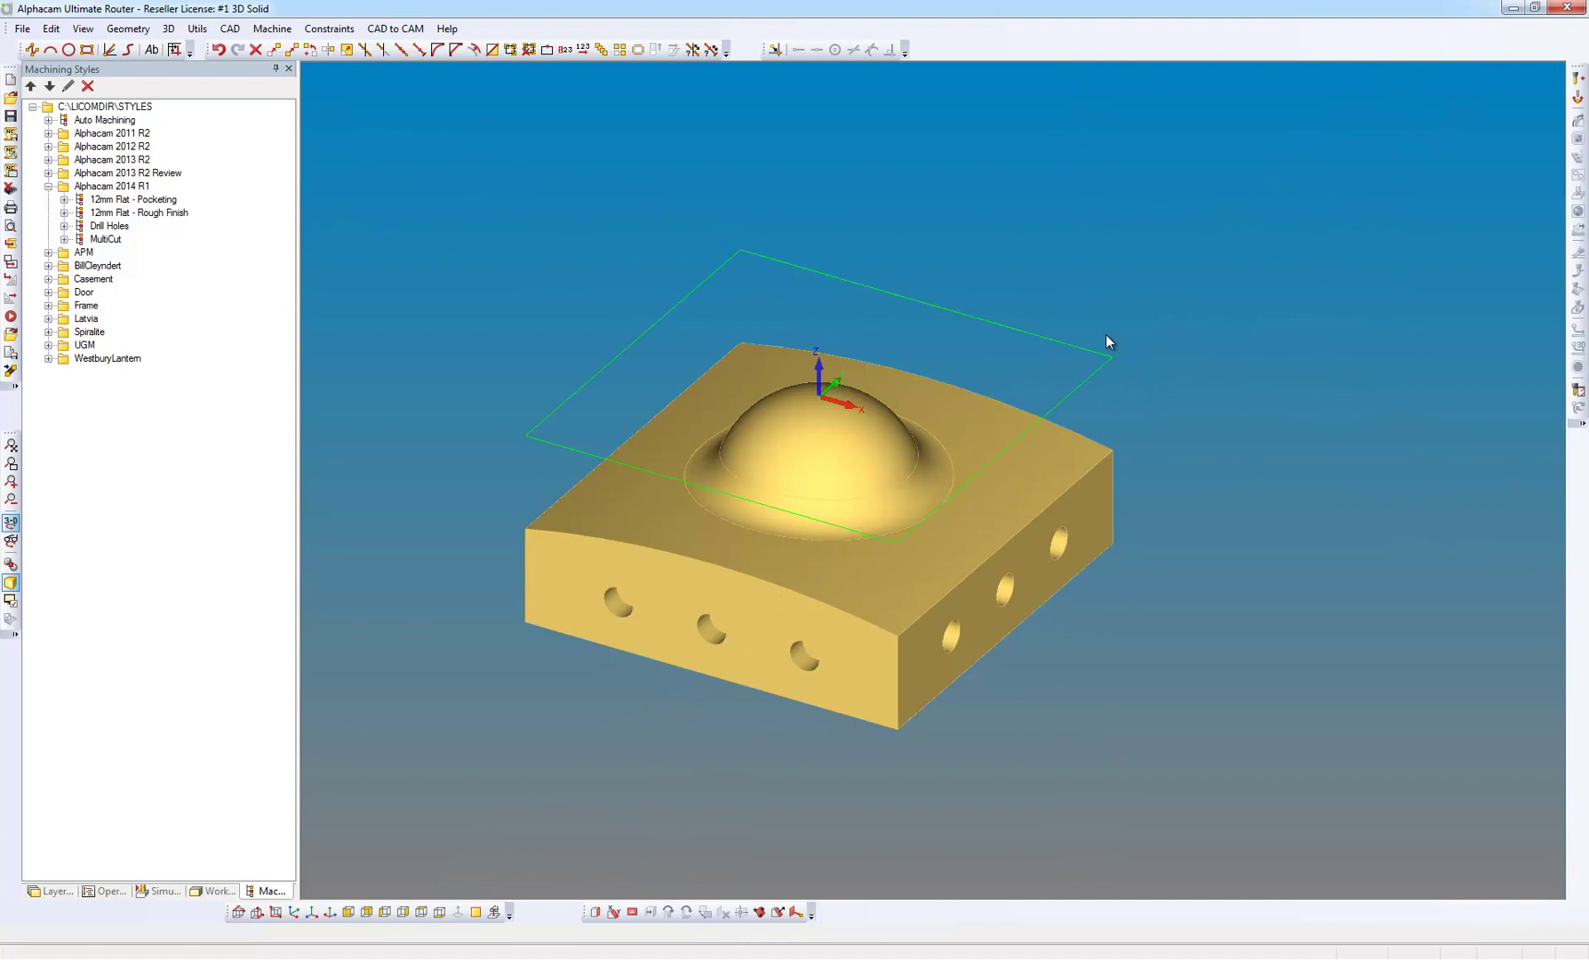
Offset the rectangle outward to make a larger surrounding copy
{"action": "left_click", "coordinate": [475, 51]}
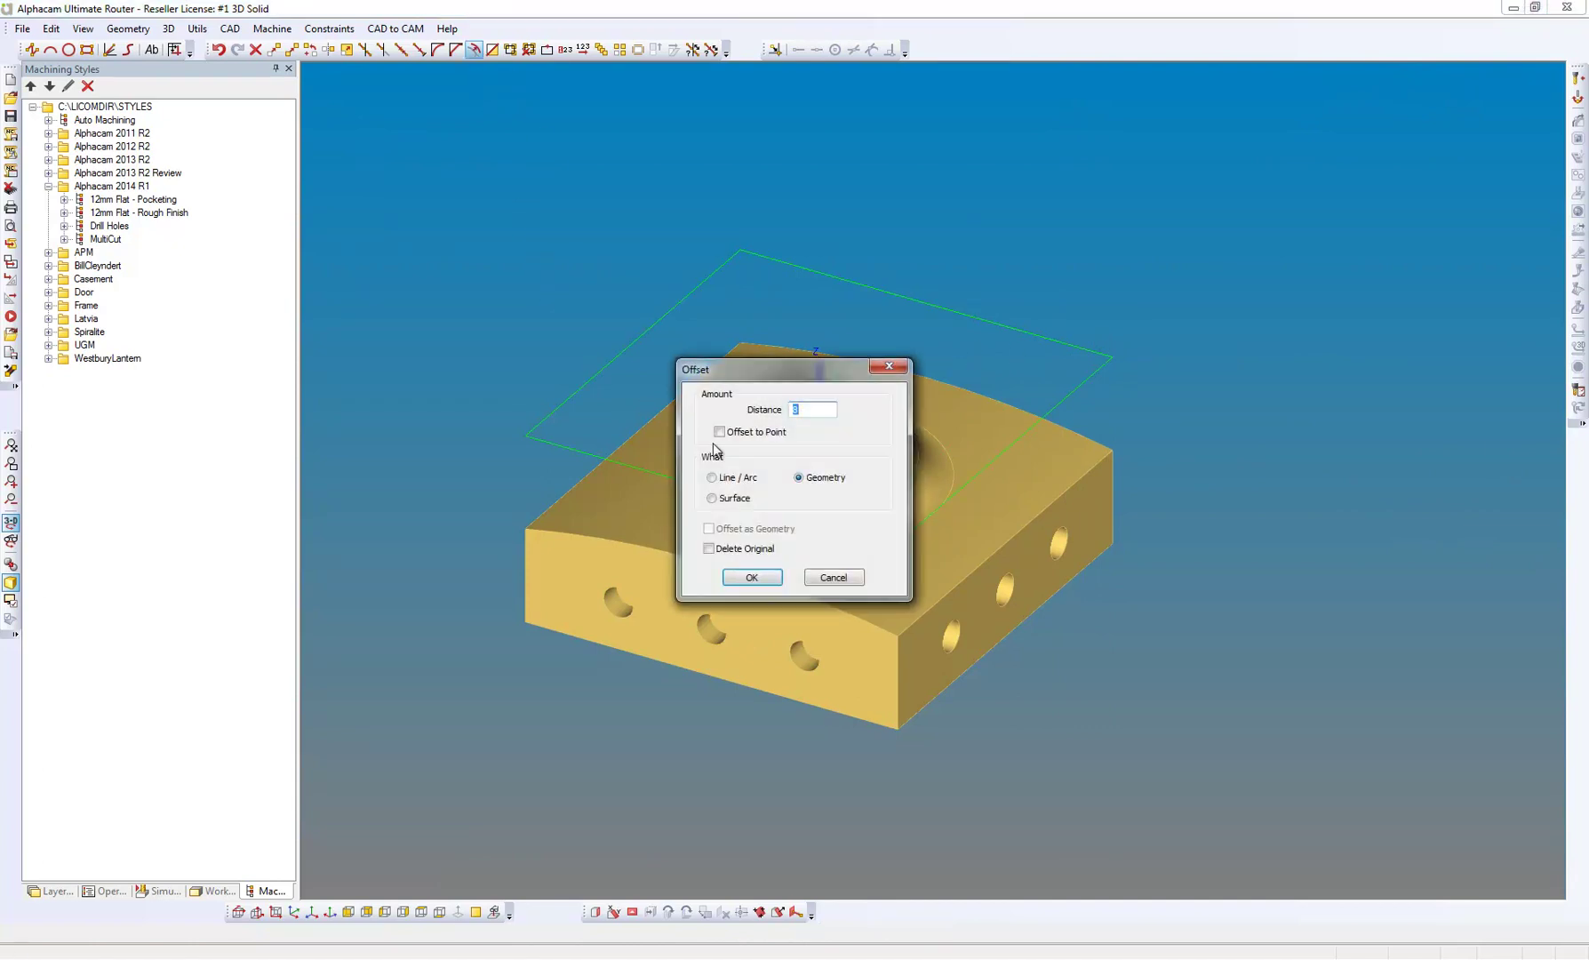
{"action": "left_click", "coordinate": [752, 576]}
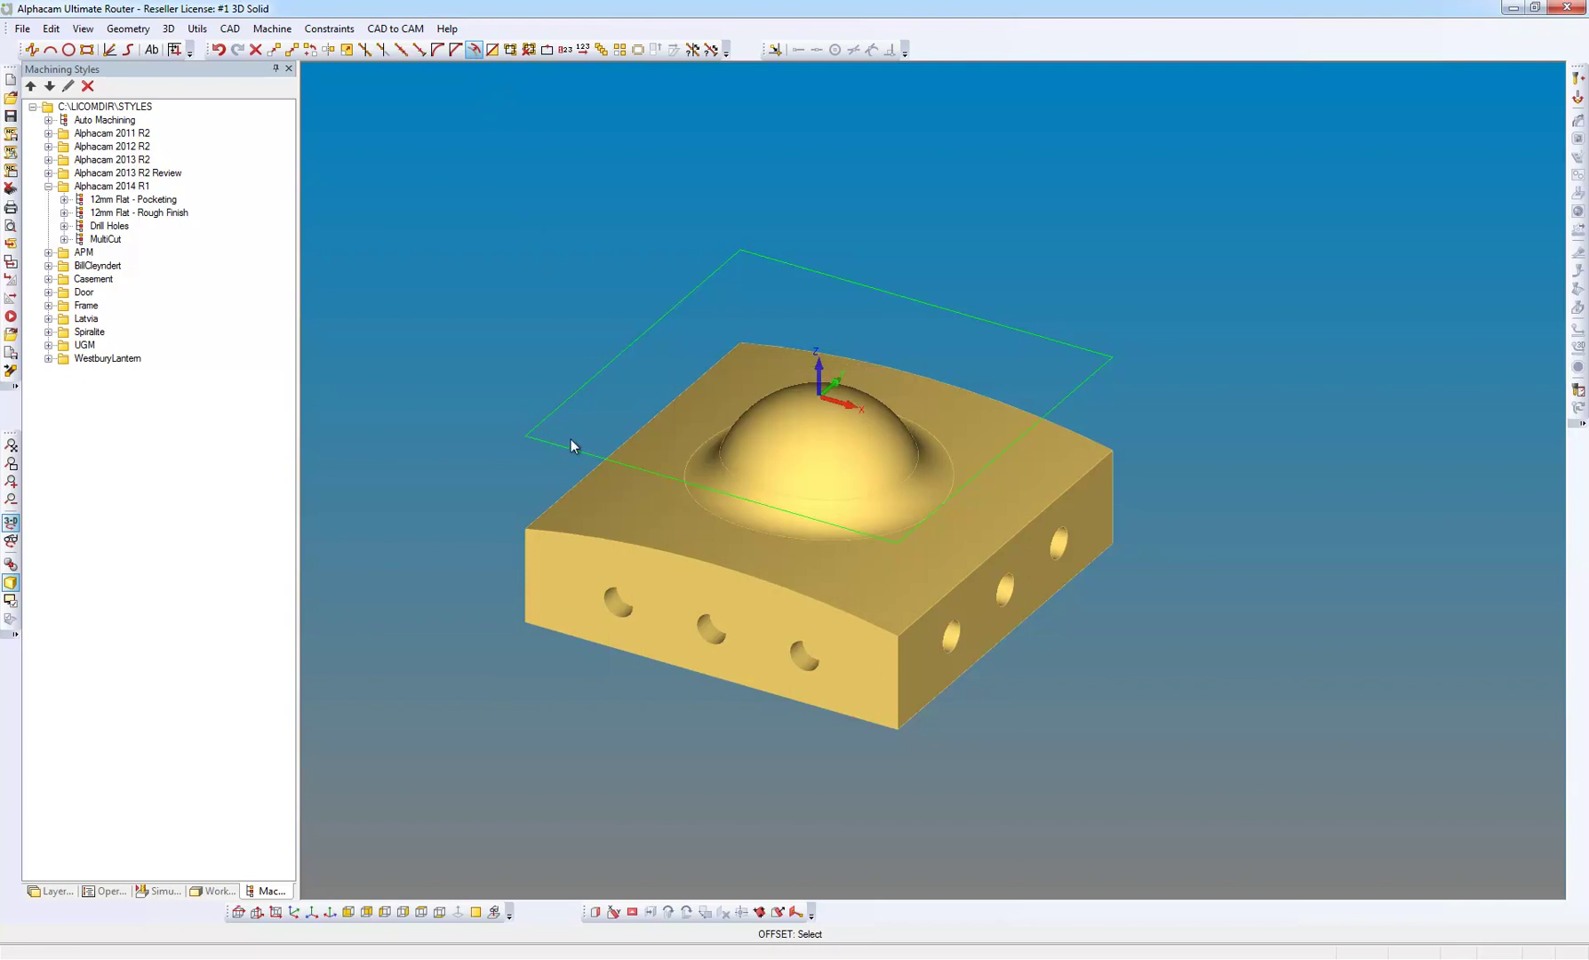
{"action": "left_click", "coordinate": [545, 414]}
{"action": "left_click", "coordinate": [524, 401]}
Check the part's corner Z values with Face/Edge/Point Details
{"action": "key", "text": "Escape"}
{"action": "left_click", "coordinate": [168, 28]}
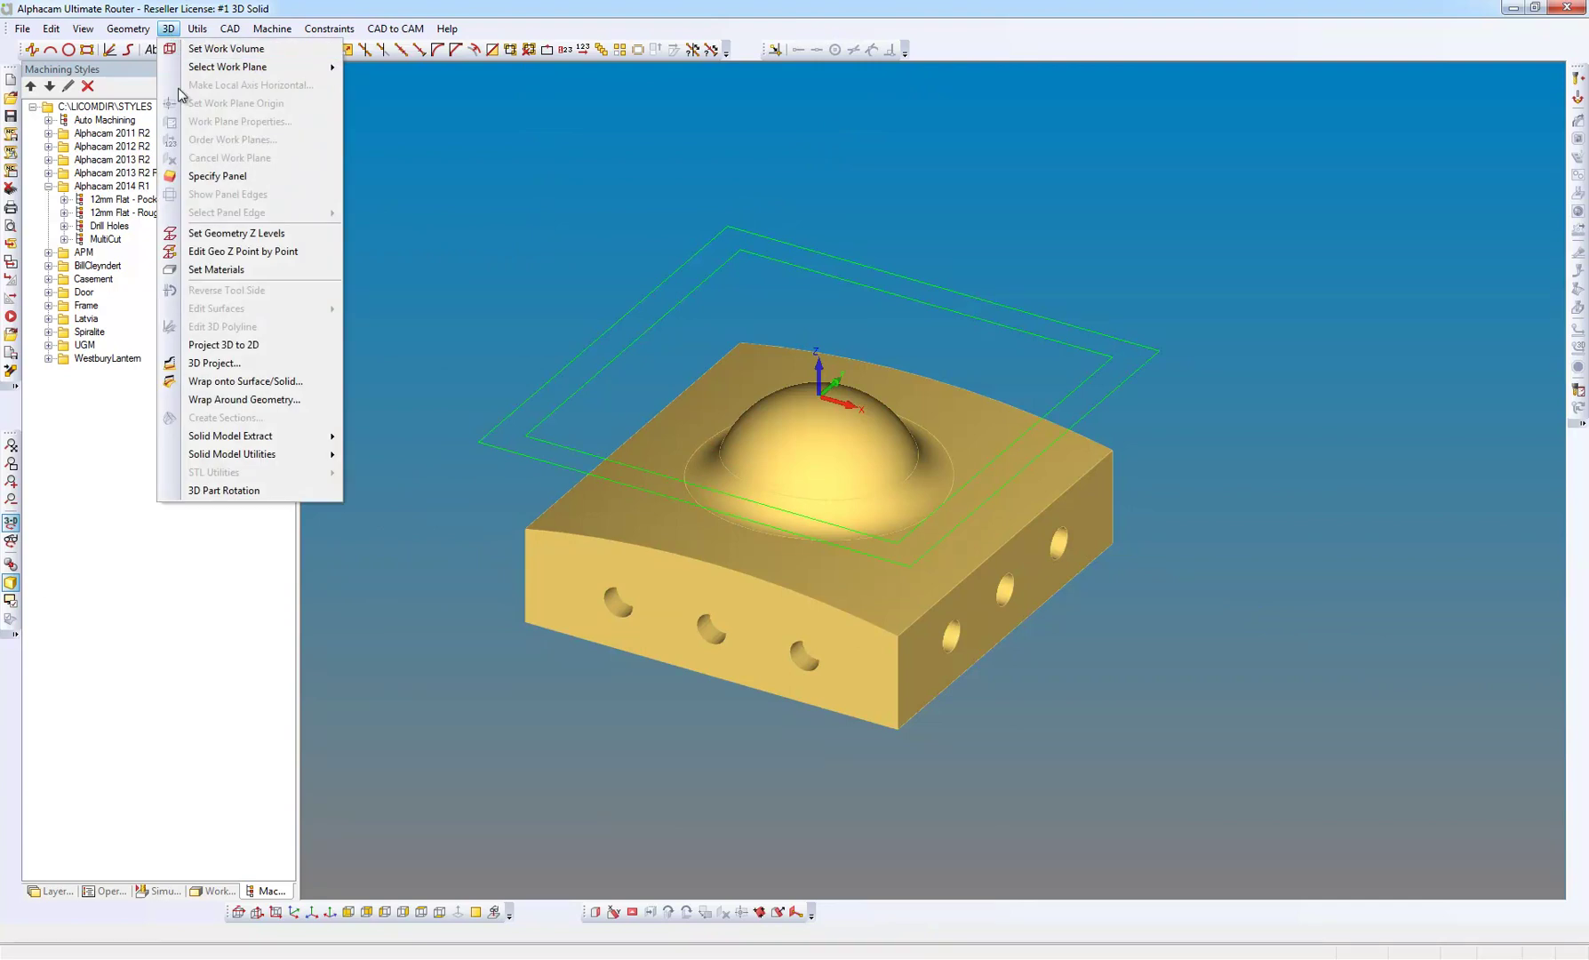
{"action": "mouse_move", "coordinate": [249, 455]}
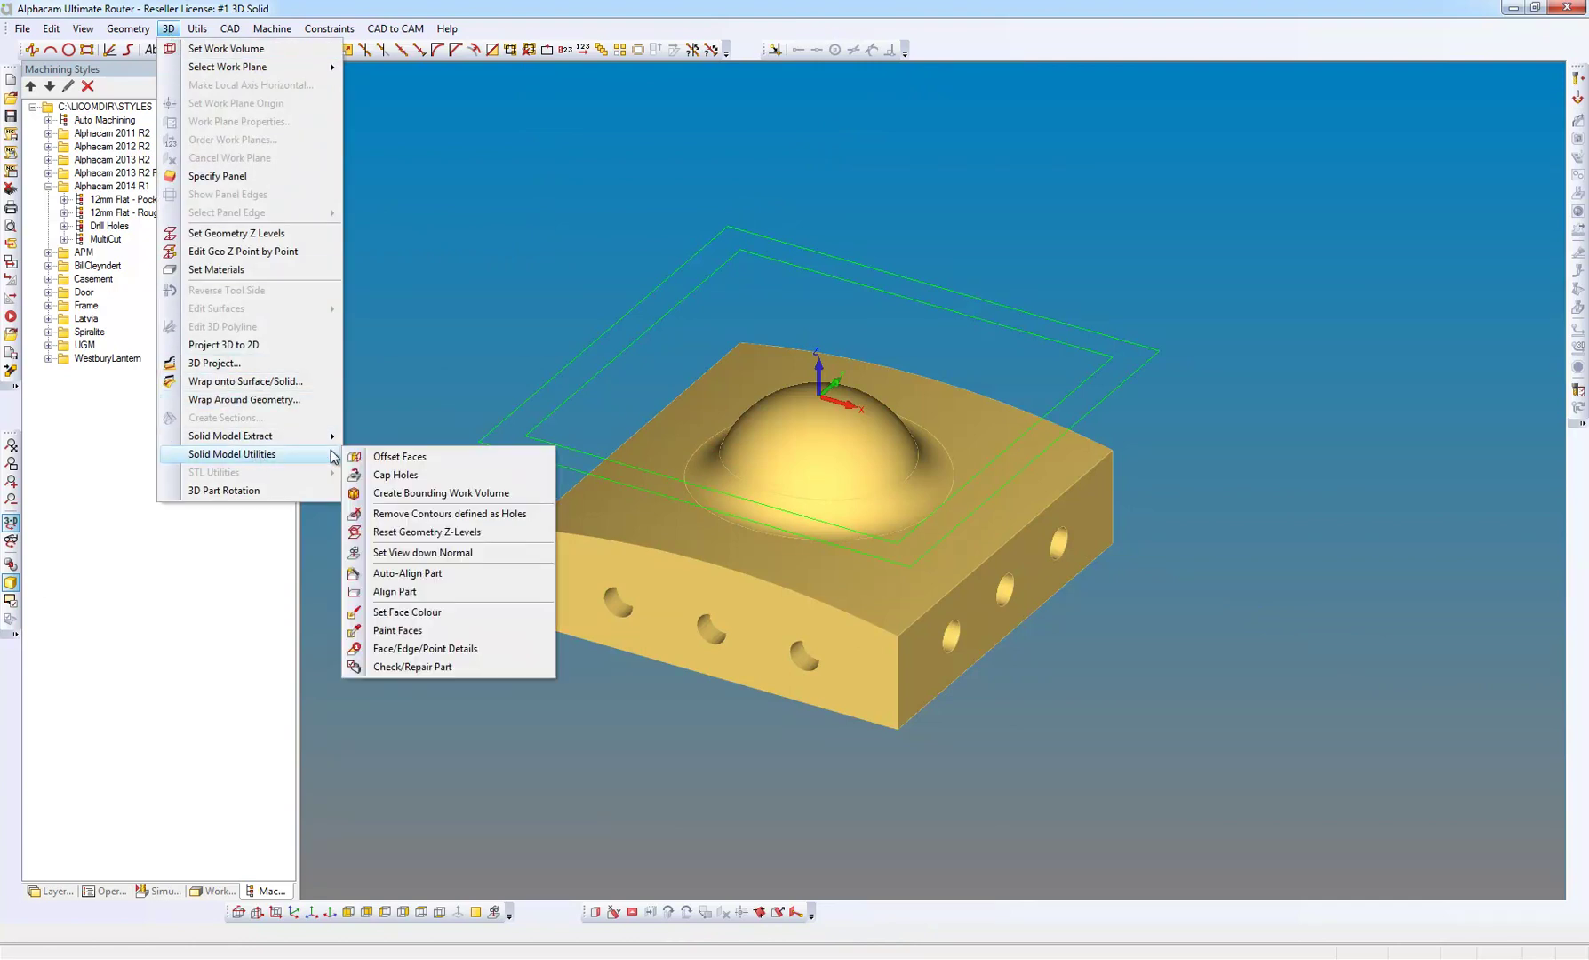
{"action": "left_click", "coordinate": [499, 650]}
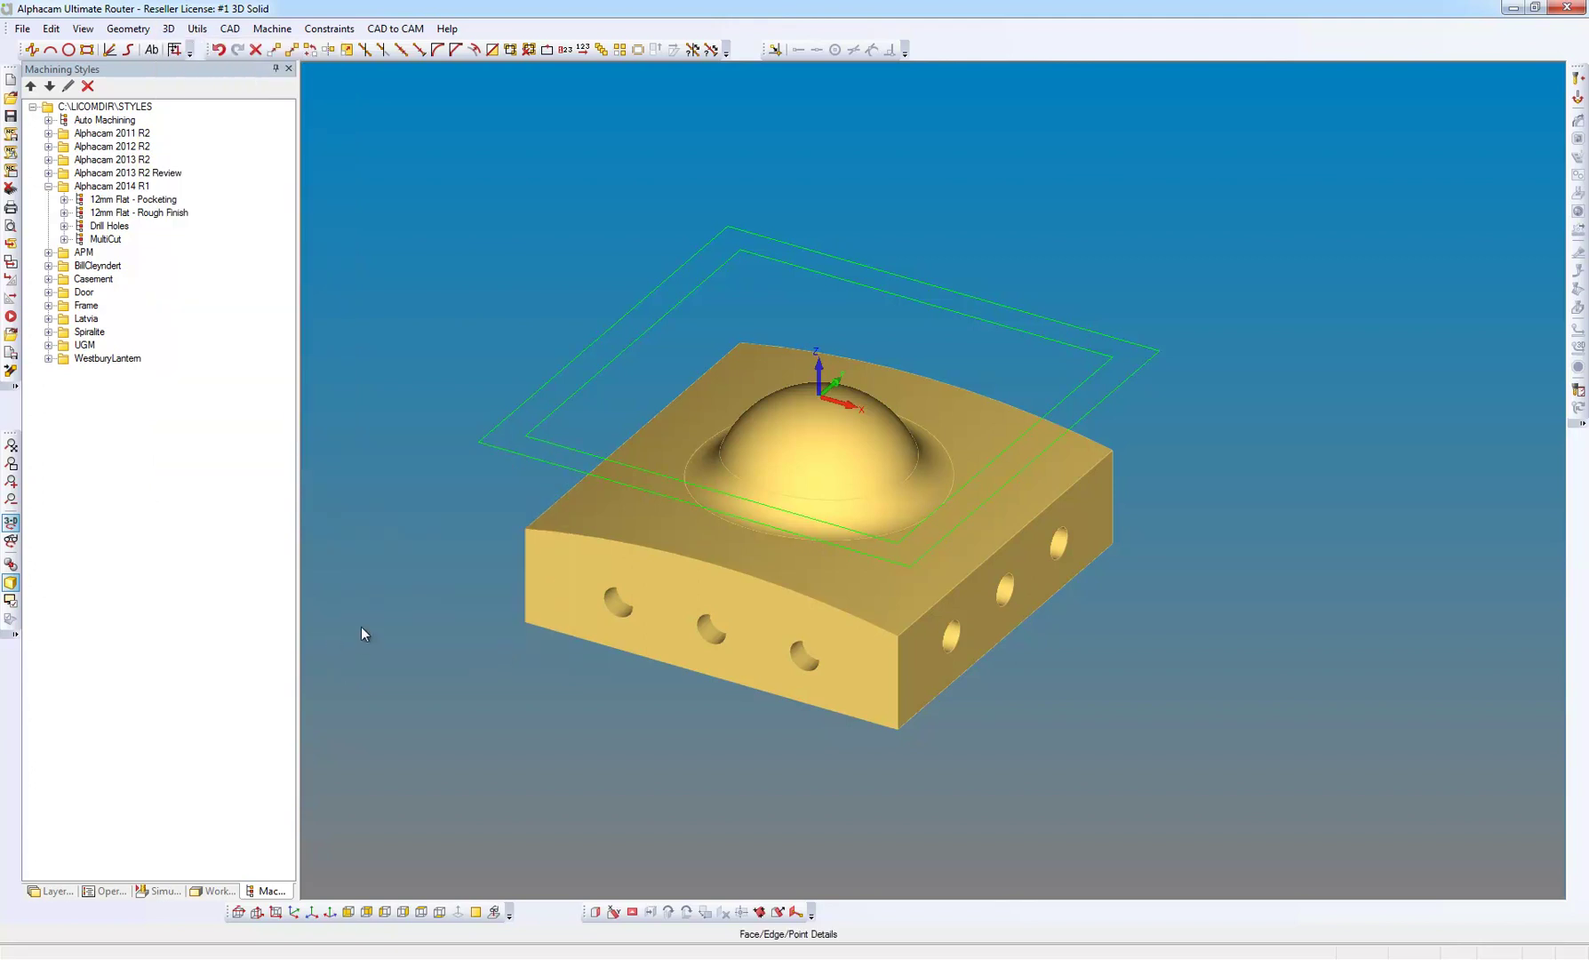
{"action": "mouse_move", "coordinate": [597, 514]}
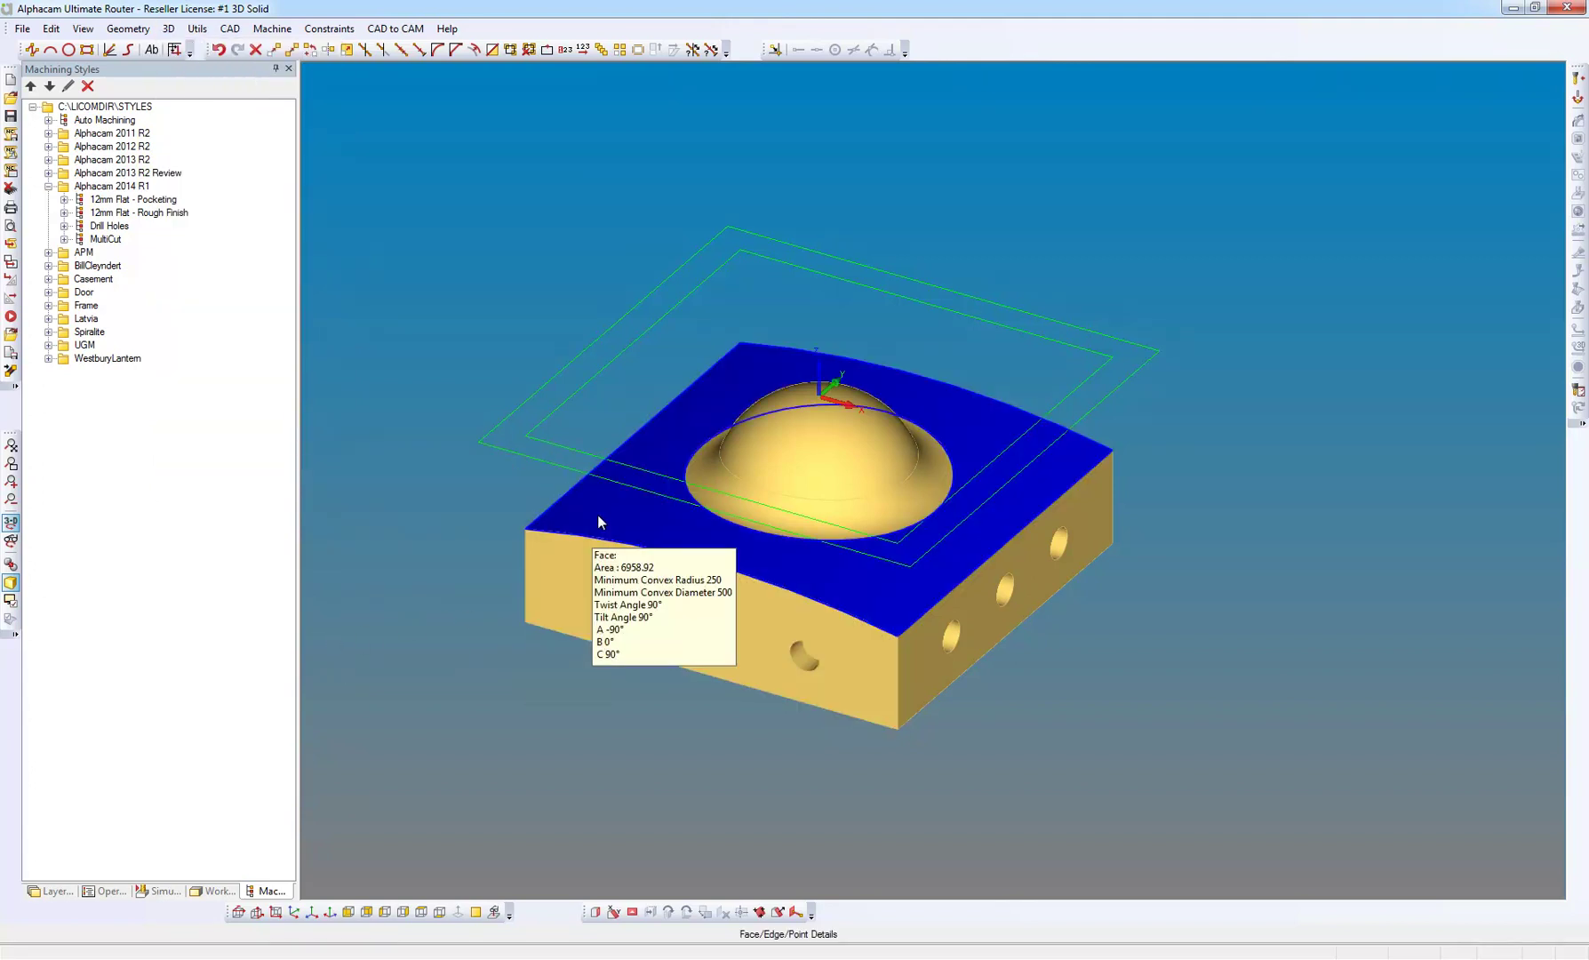
{"action": "mouse_move", "coordinate": [527, 531]}
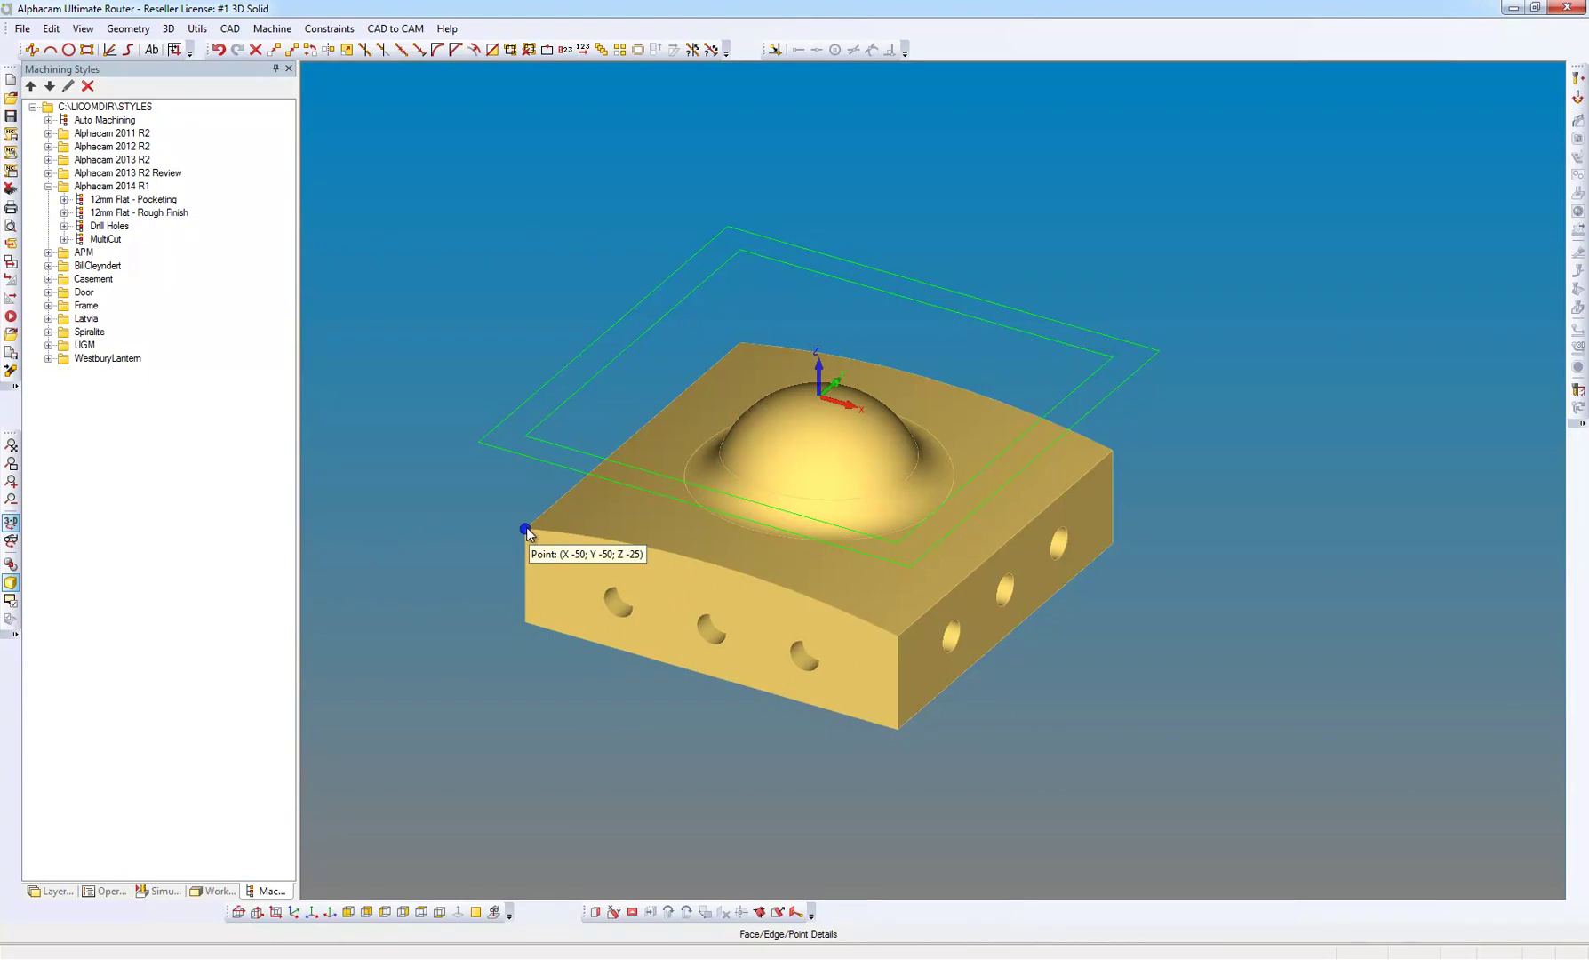
{"action": "right_click", "coordinate": [472, 516]}
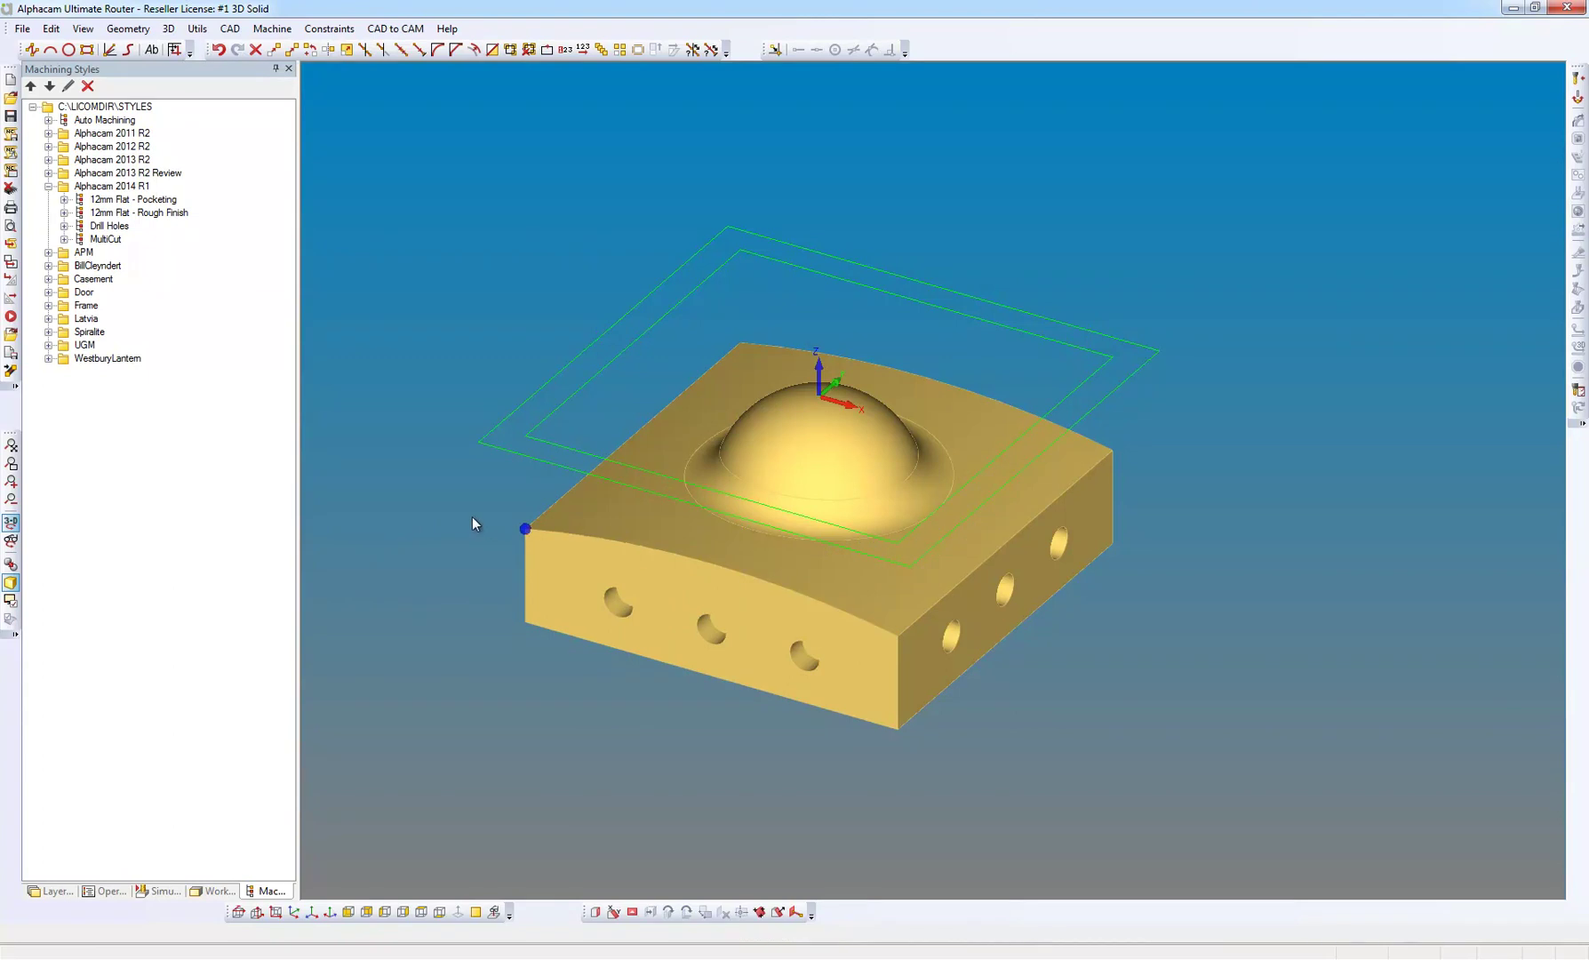
Set the material from the outer rectangle with top 0 and bottom -25
{"action": "left_click", "coordinate": [168, 29]}
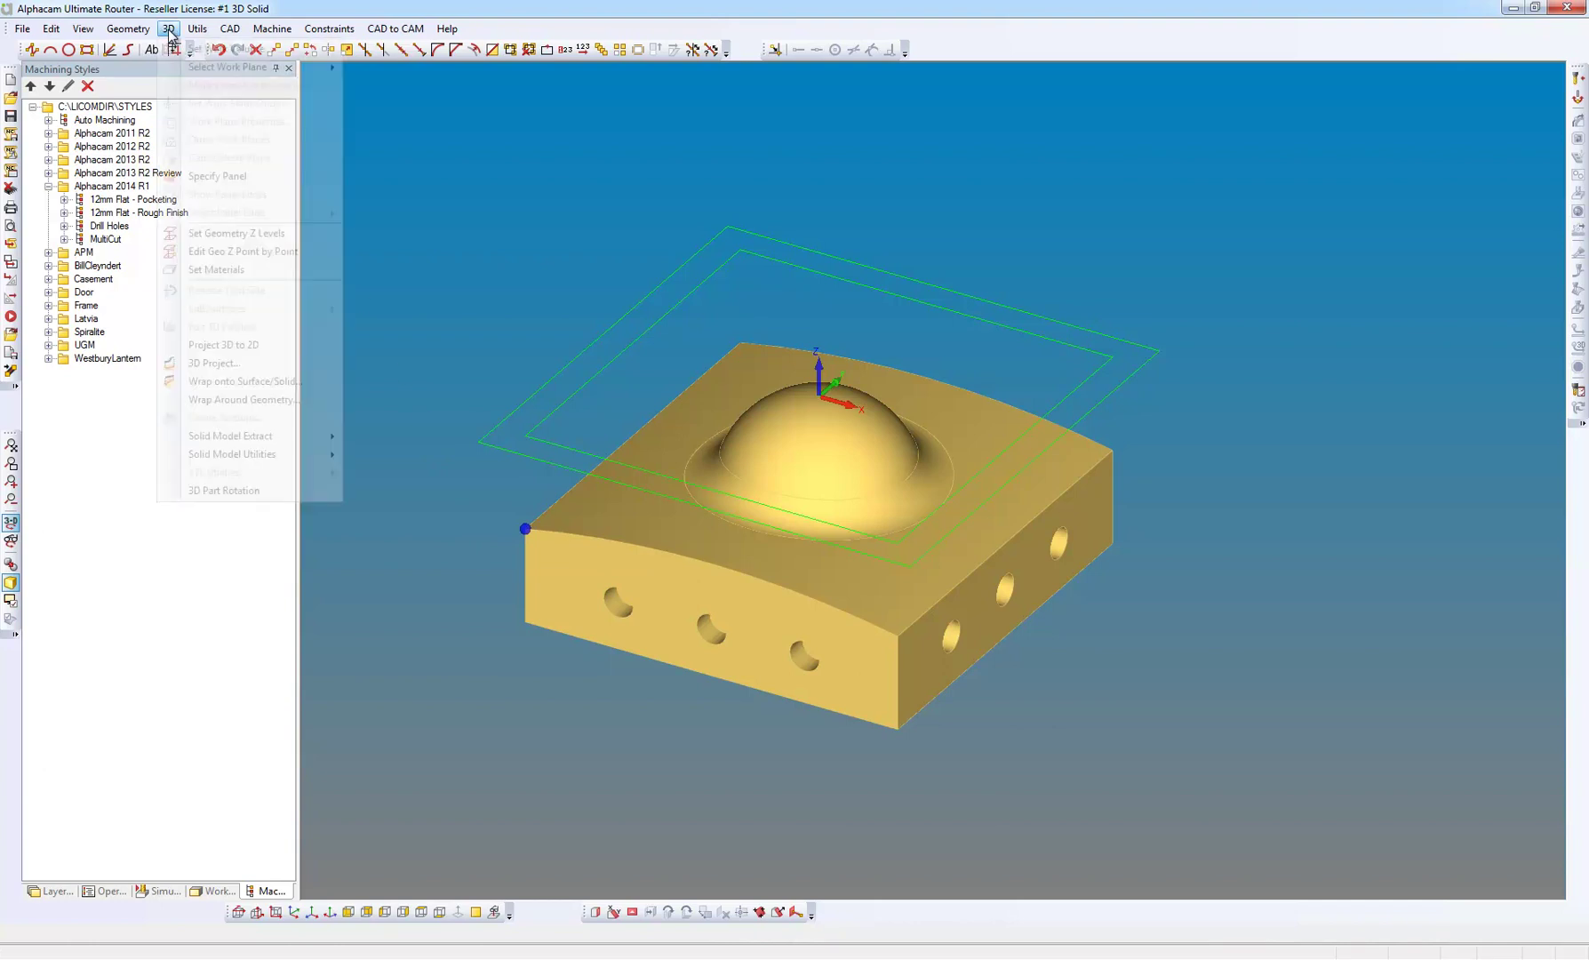
{"action": "left_click", "coordinate": [271, 270]}
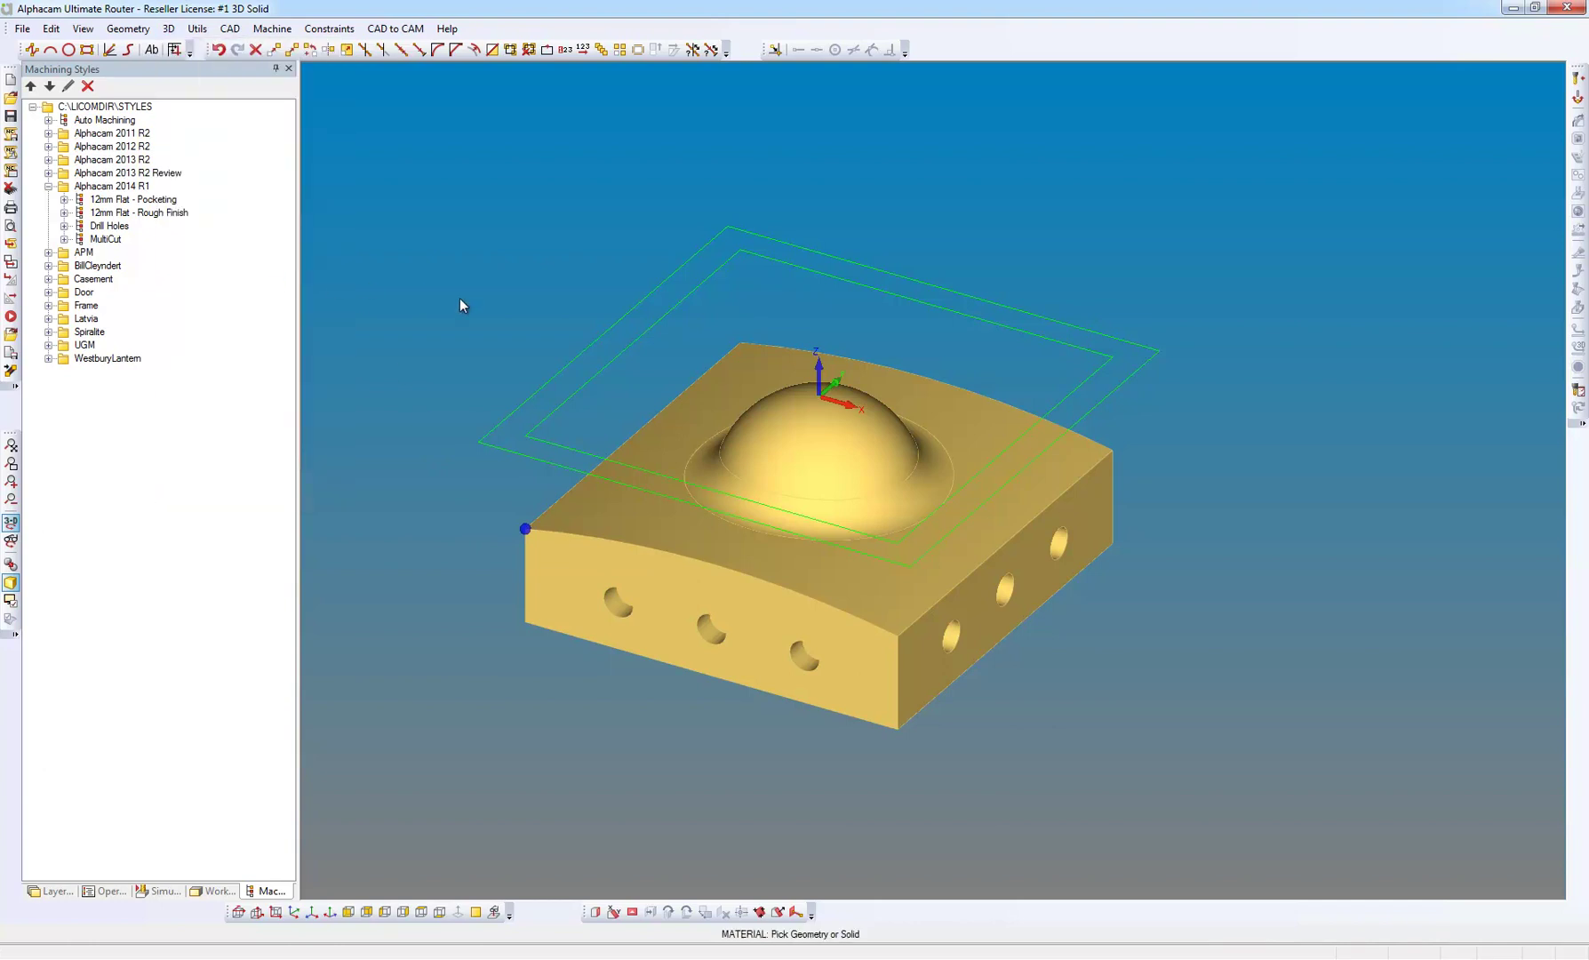
{"action": "left_click", "coordinate": [588, 347]}
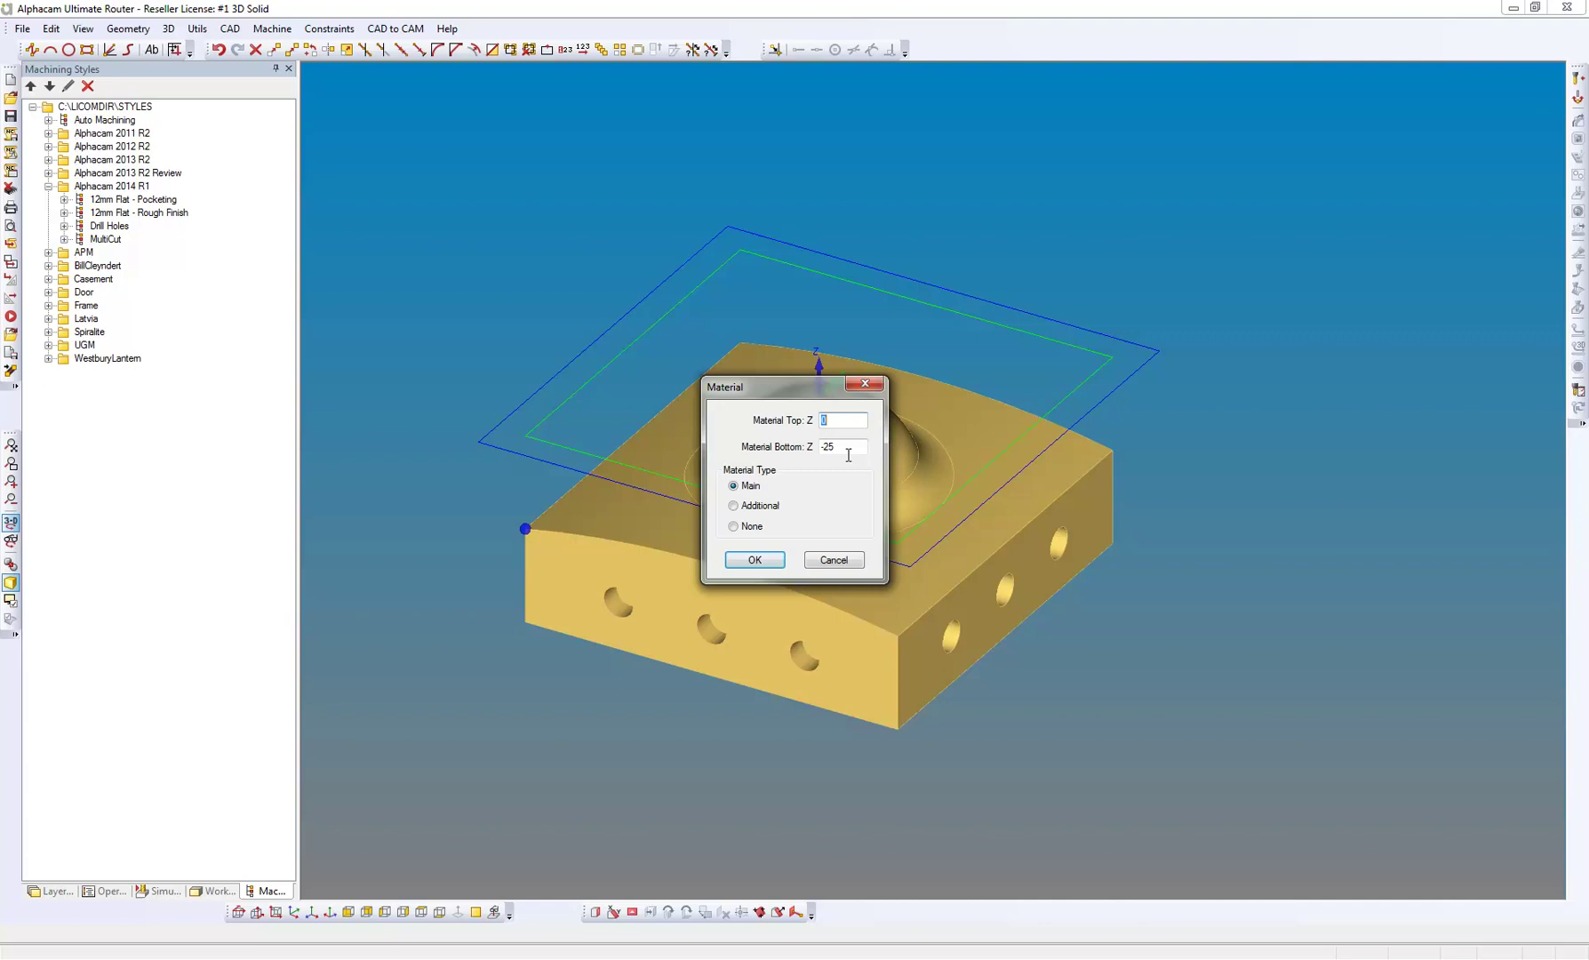
{"action": "left_click", "coordinate": [758, 561]}
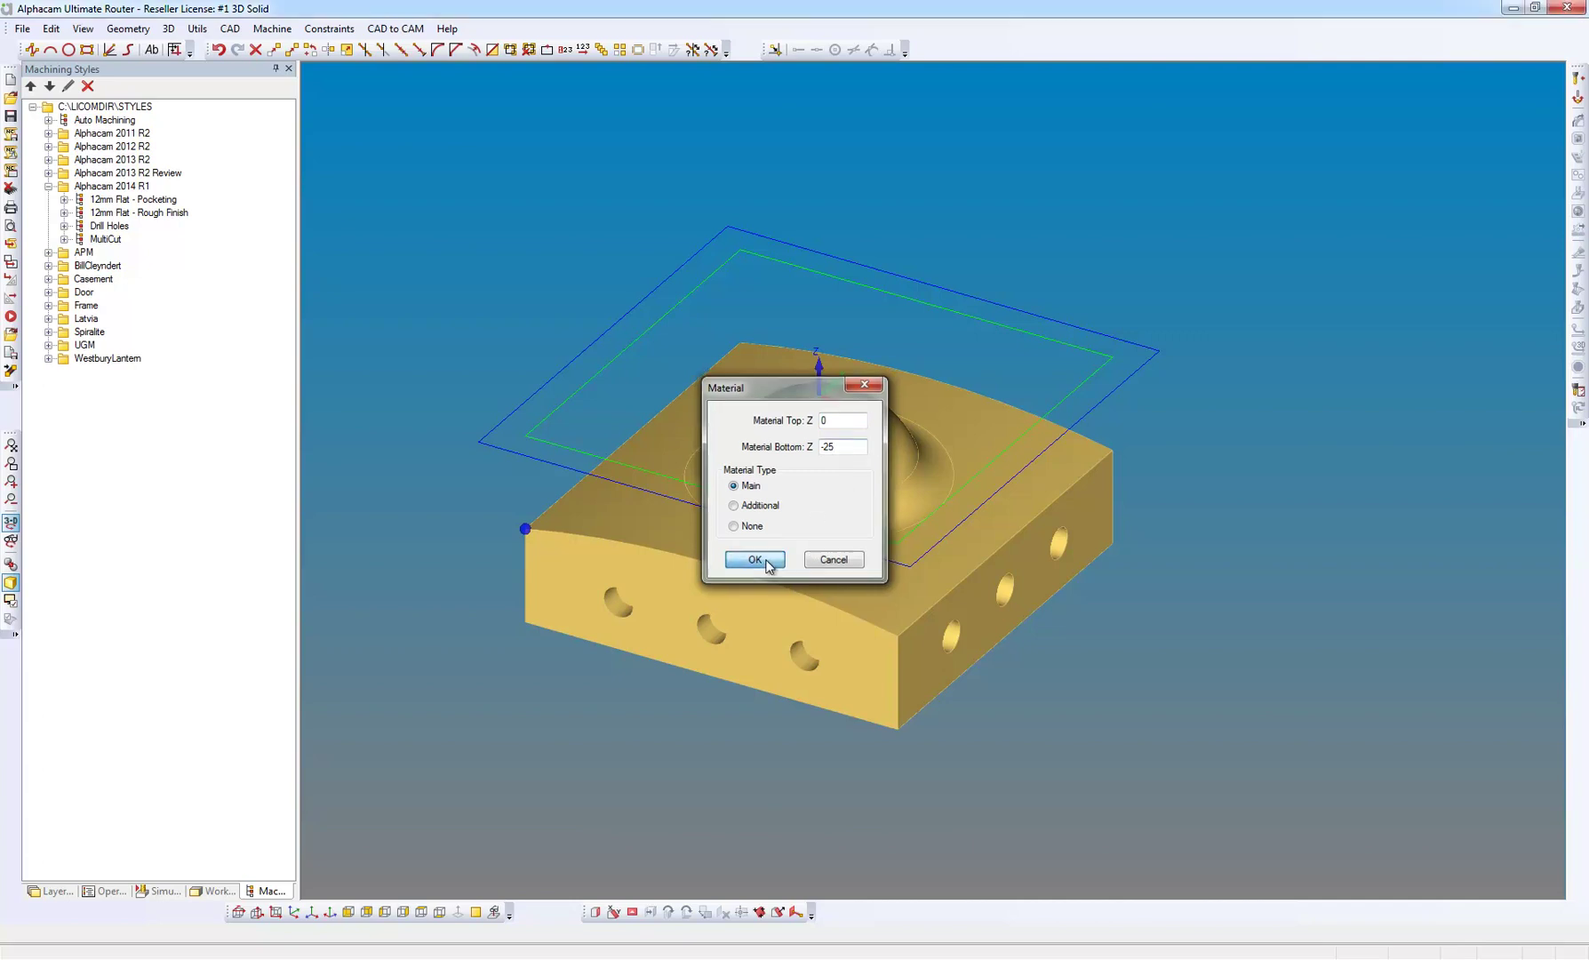
{"action": "middle_click_drag", "start_coordinate": [686, 551], "coordinate": [656, 502]}
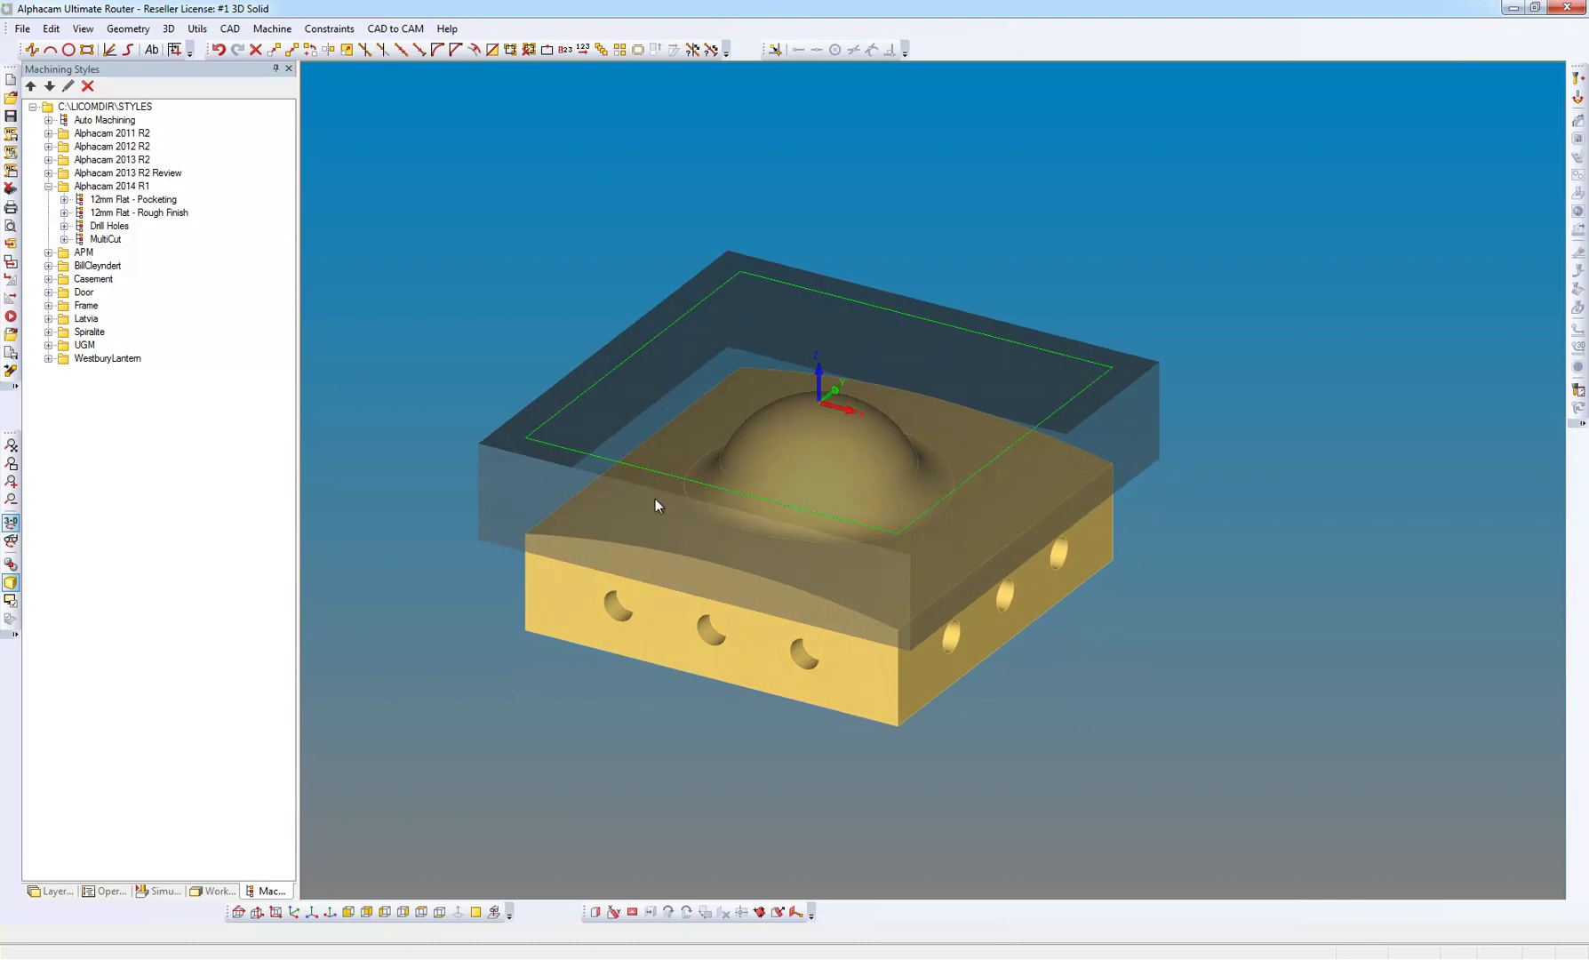
Load the SOLID 16MM FLAT cutter as the current tool
{"action": "left_click", "coordinate": [271, 28]}
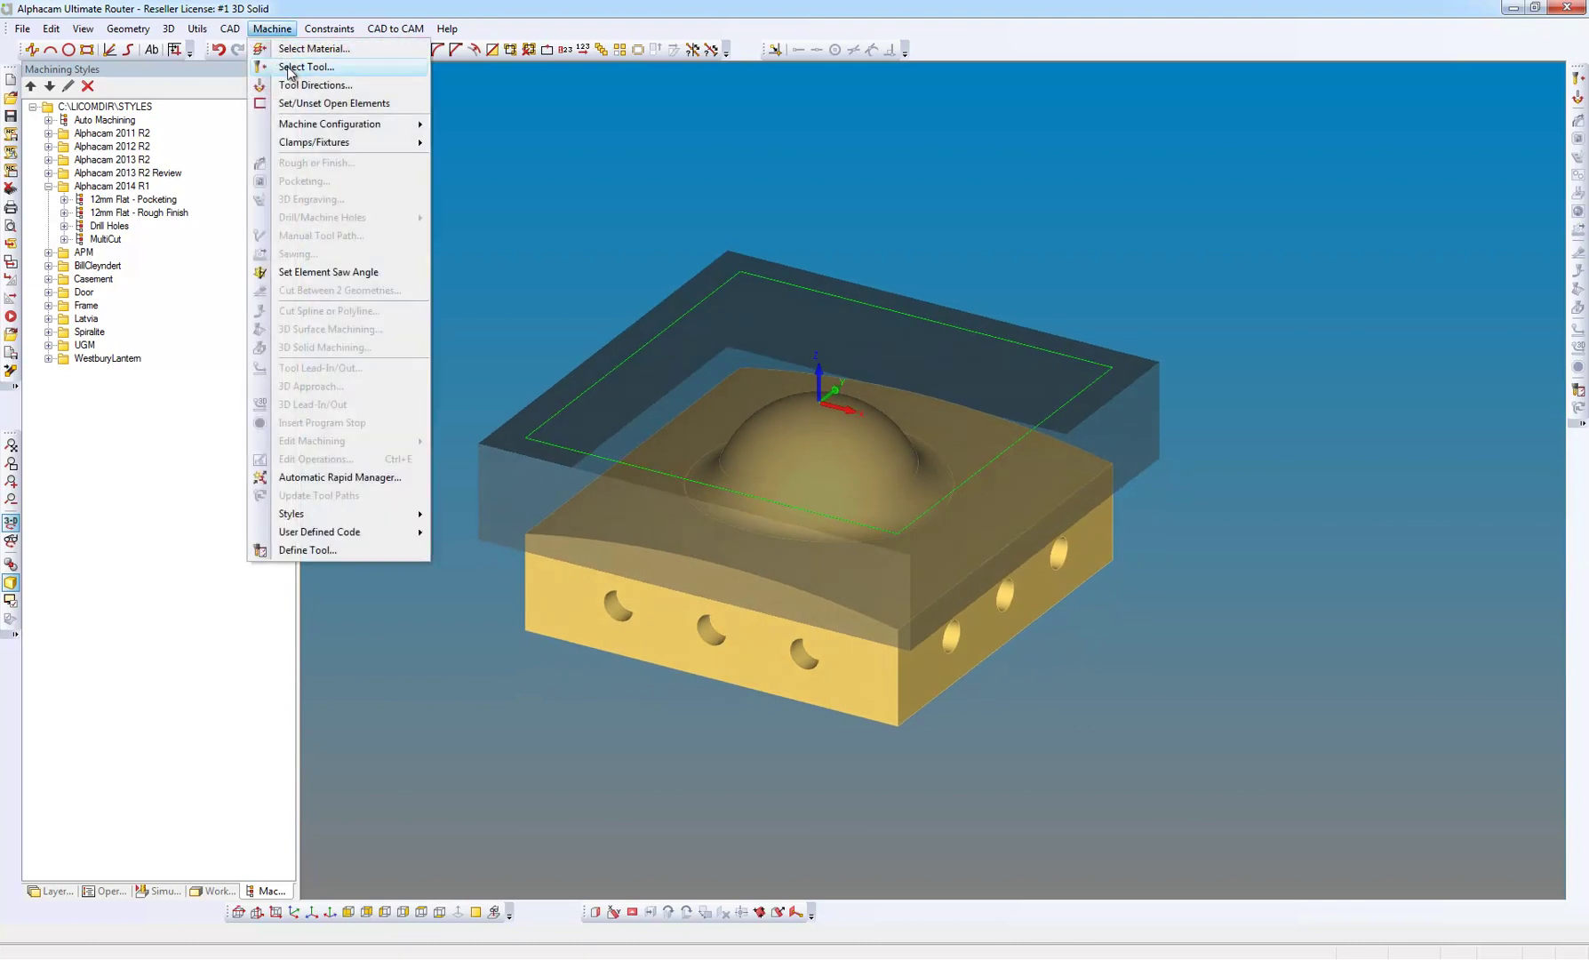
{"action": "left_click", "coordinate": [293, 74]}
{"action": "double_click", "coordinate": [367, 197]}
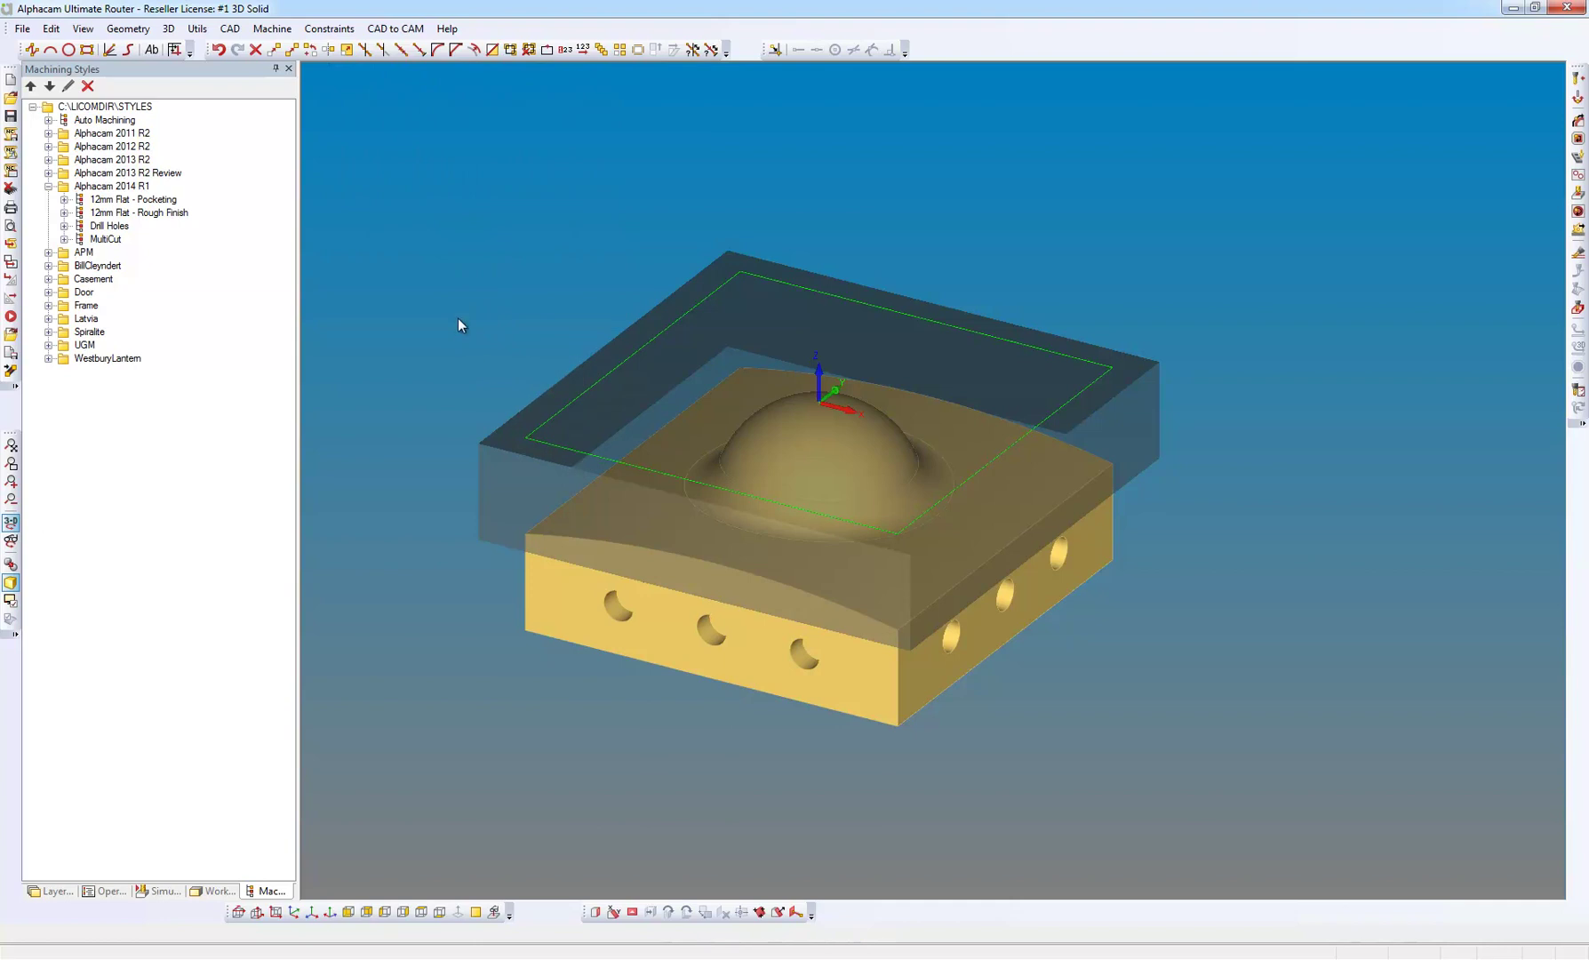
{"action": "left_click", "coordinate": [293, 912]}
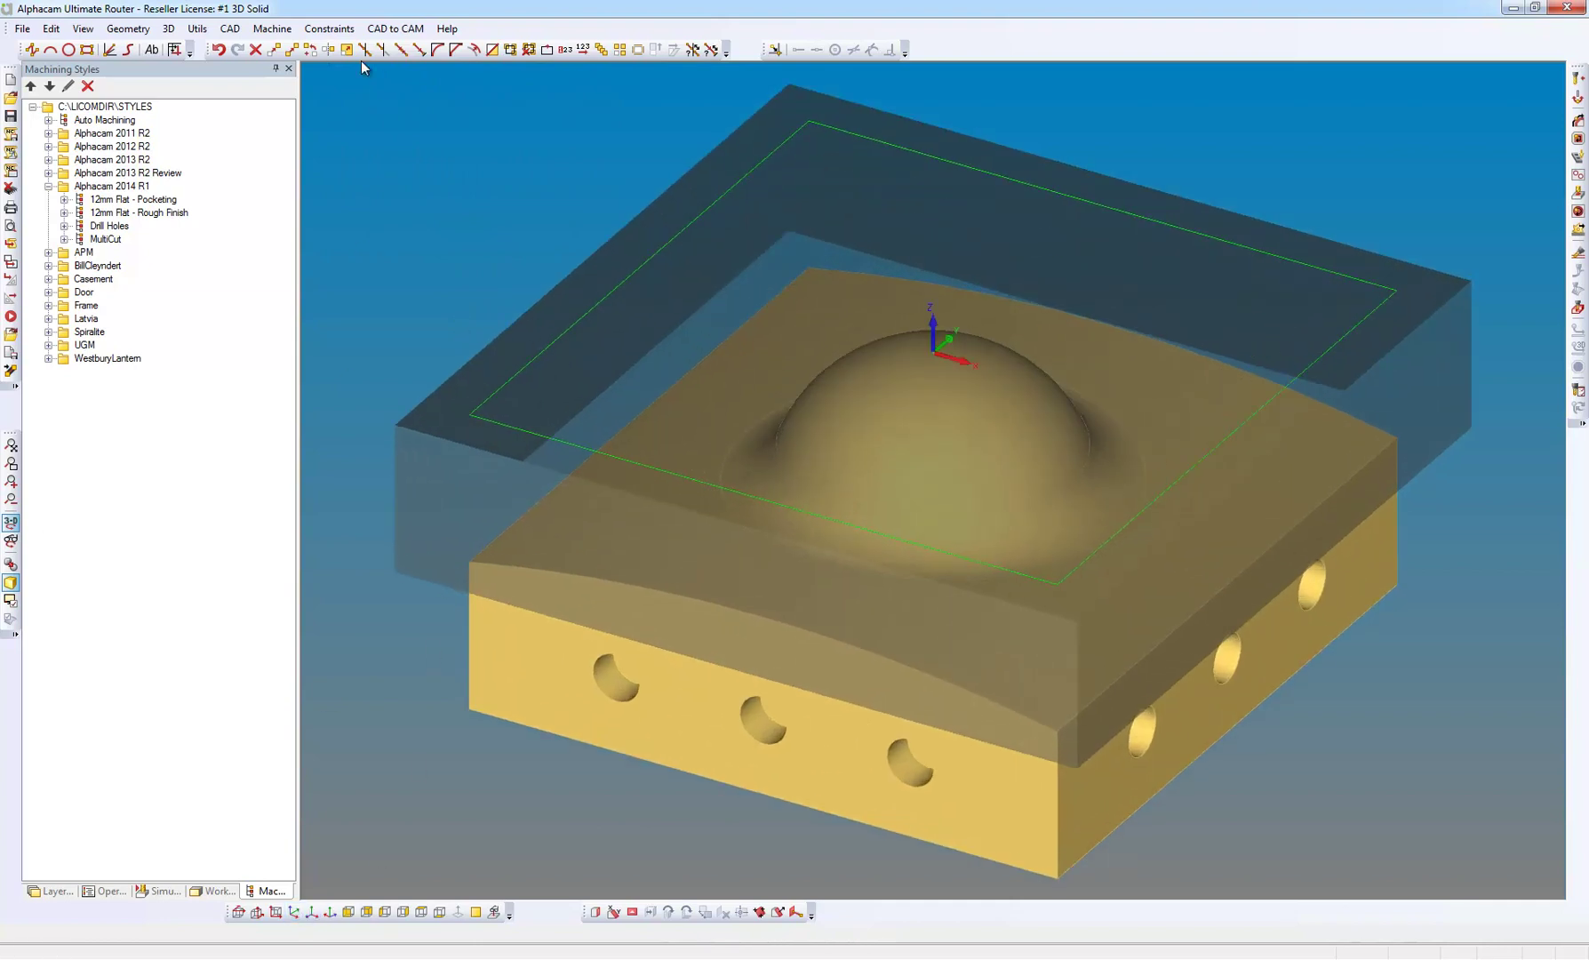
Set up 3-axis Z contour roughing with 4 per cut, intermediate slices 1, stock 0.25
{"action": "left_click", "coordinate": [286, 31]}
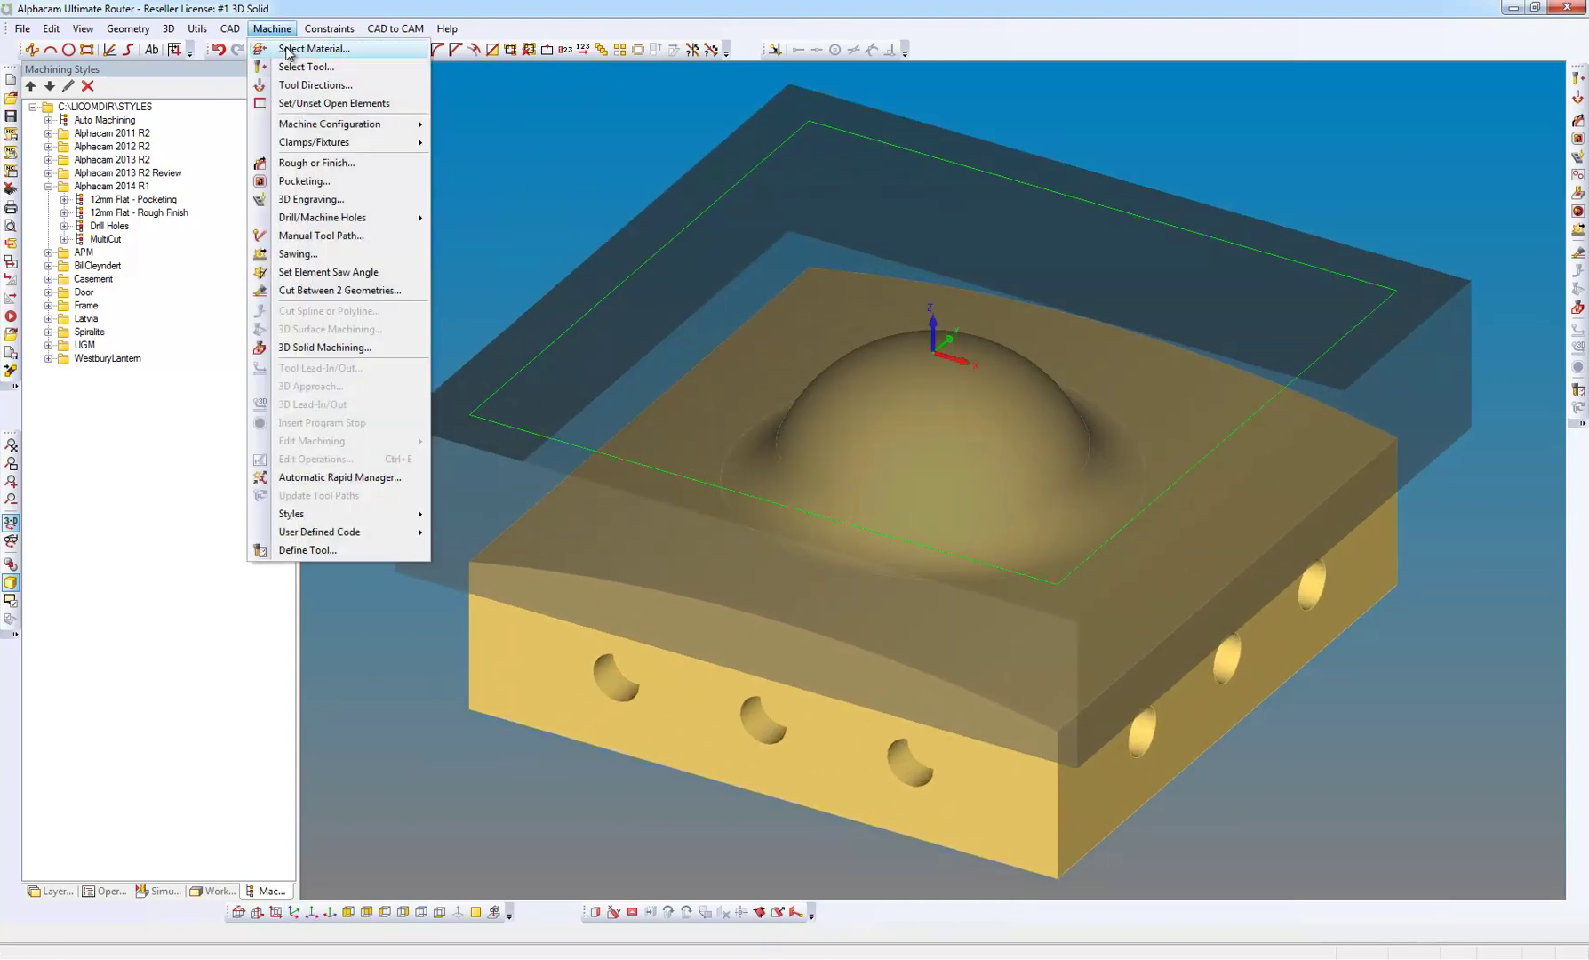
{"action": "left_click", "coordinate": [304, 350]}
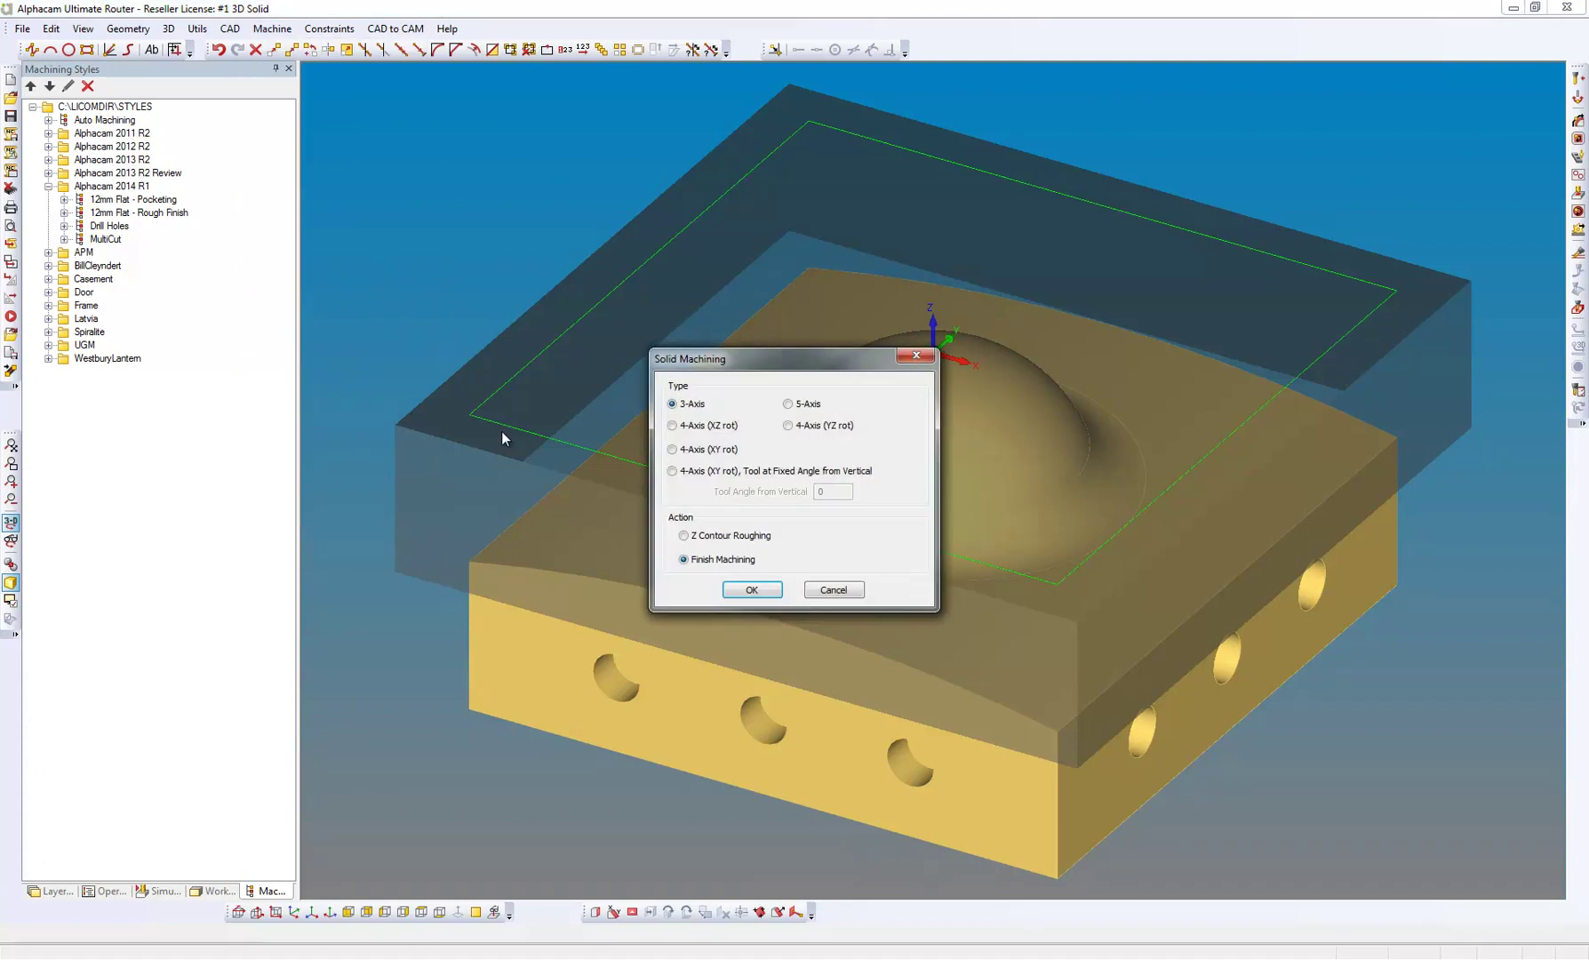
{"action": "left_click", "coordinate": [690, 537]}
{"action": "left_click", "coordinate": [753, 591]}
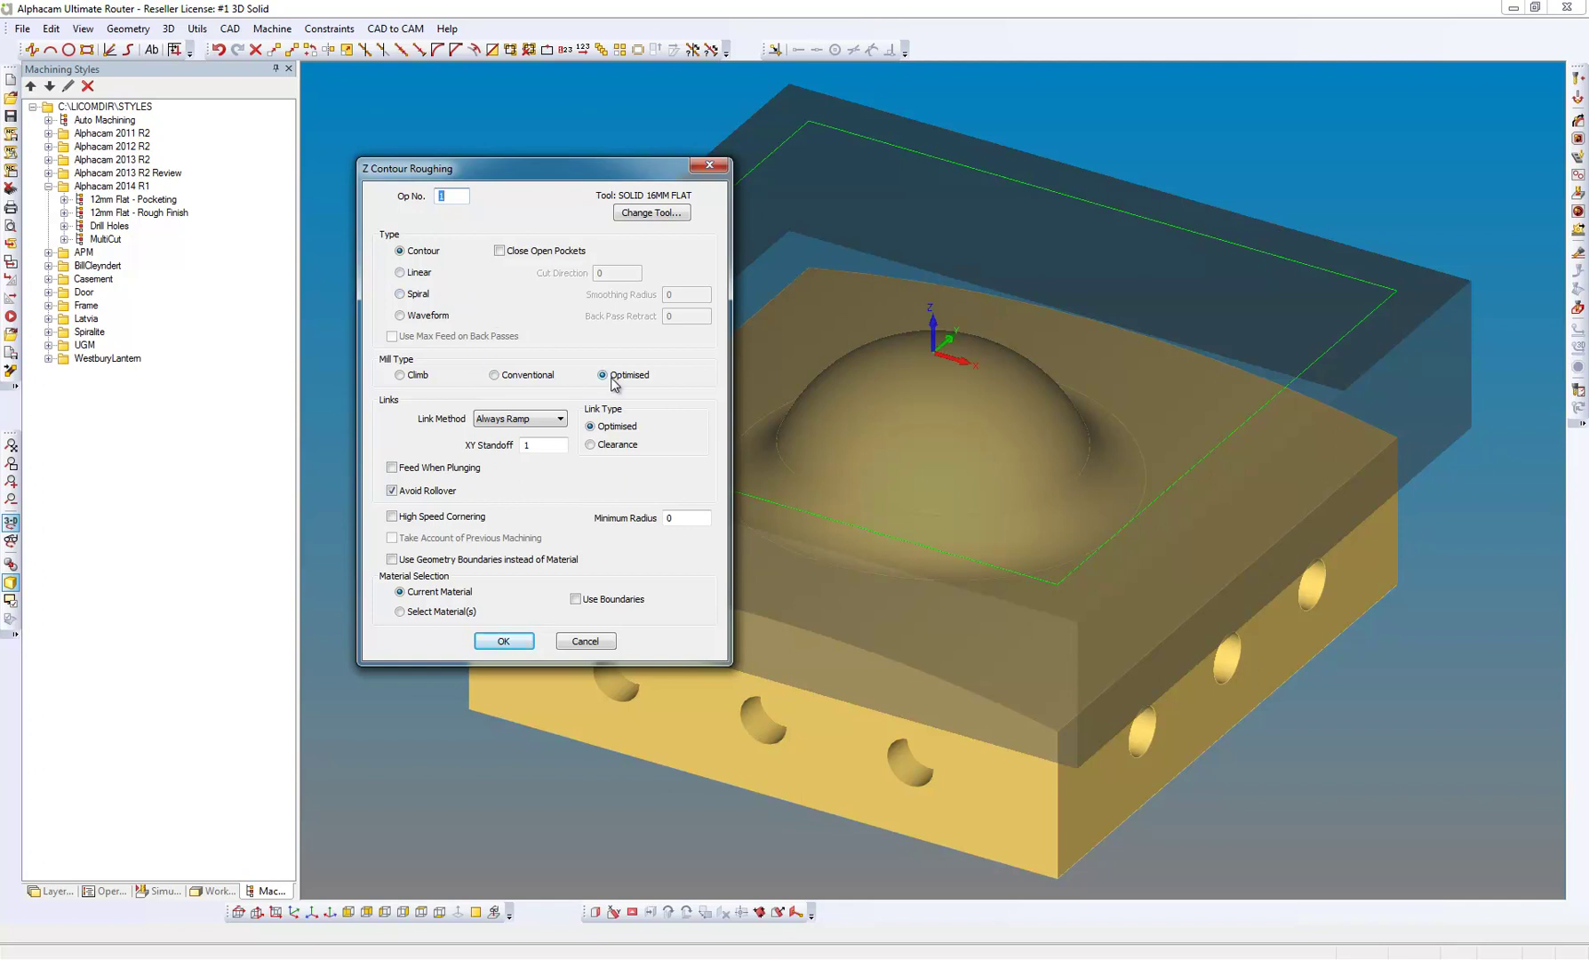
{"action": "left_click", "coordinate": [498, 639]}
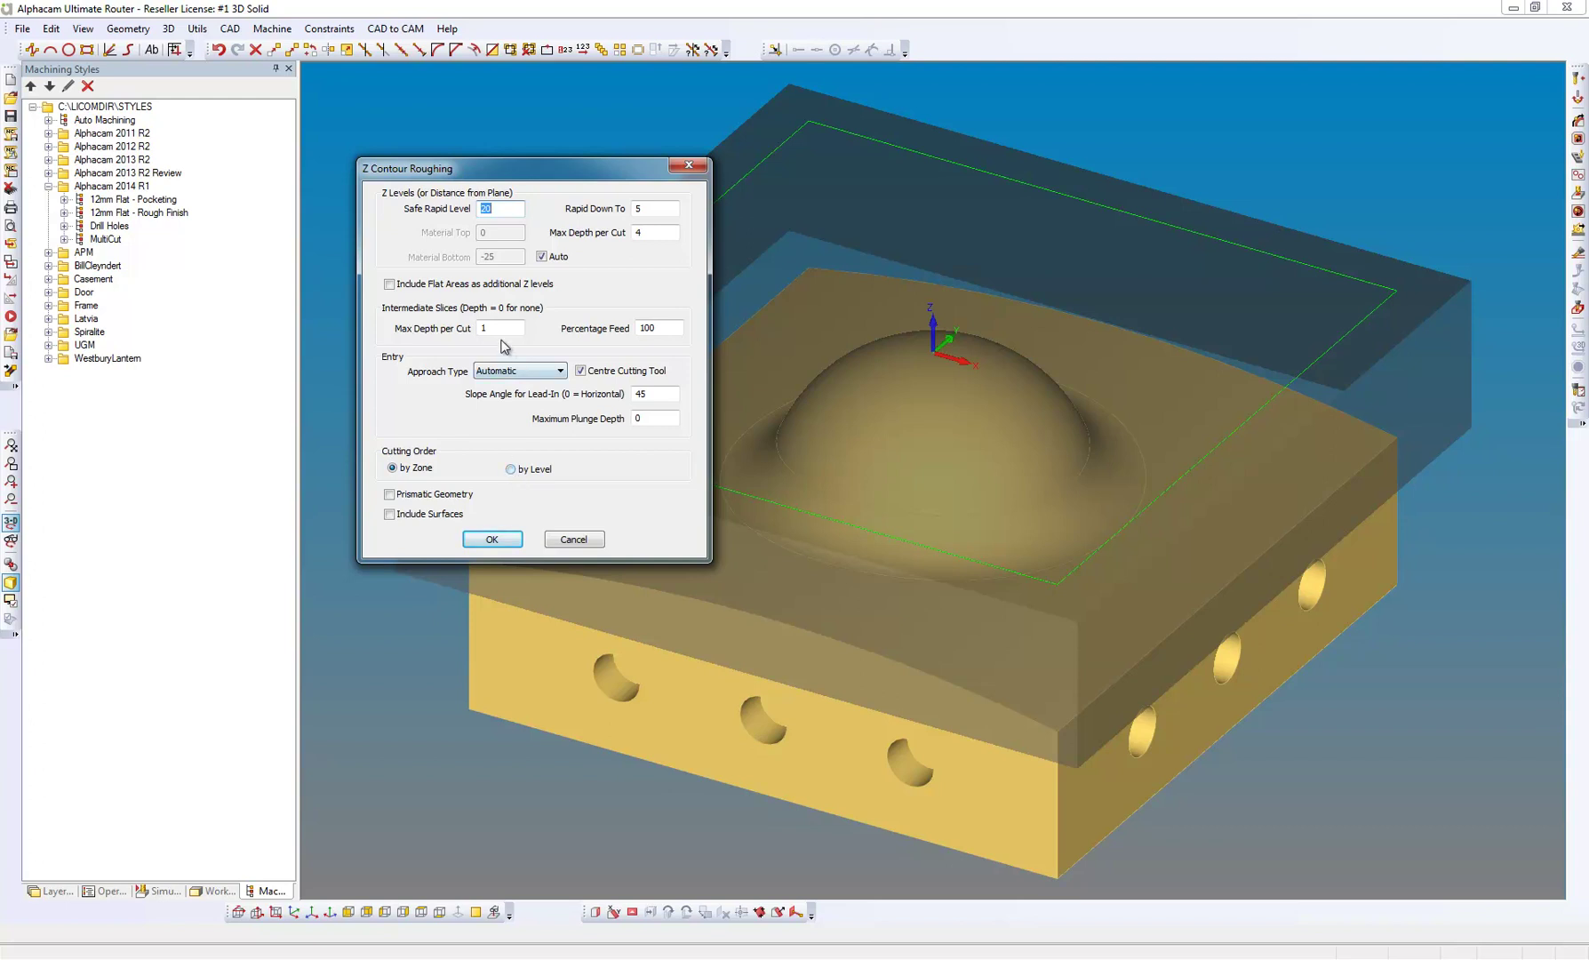
{"action": "left_click_drag", "start_coordinate": [500, 327], "coordinate": [468, 334]}
{"action": "left_click", "coordinate": [498, 540]}
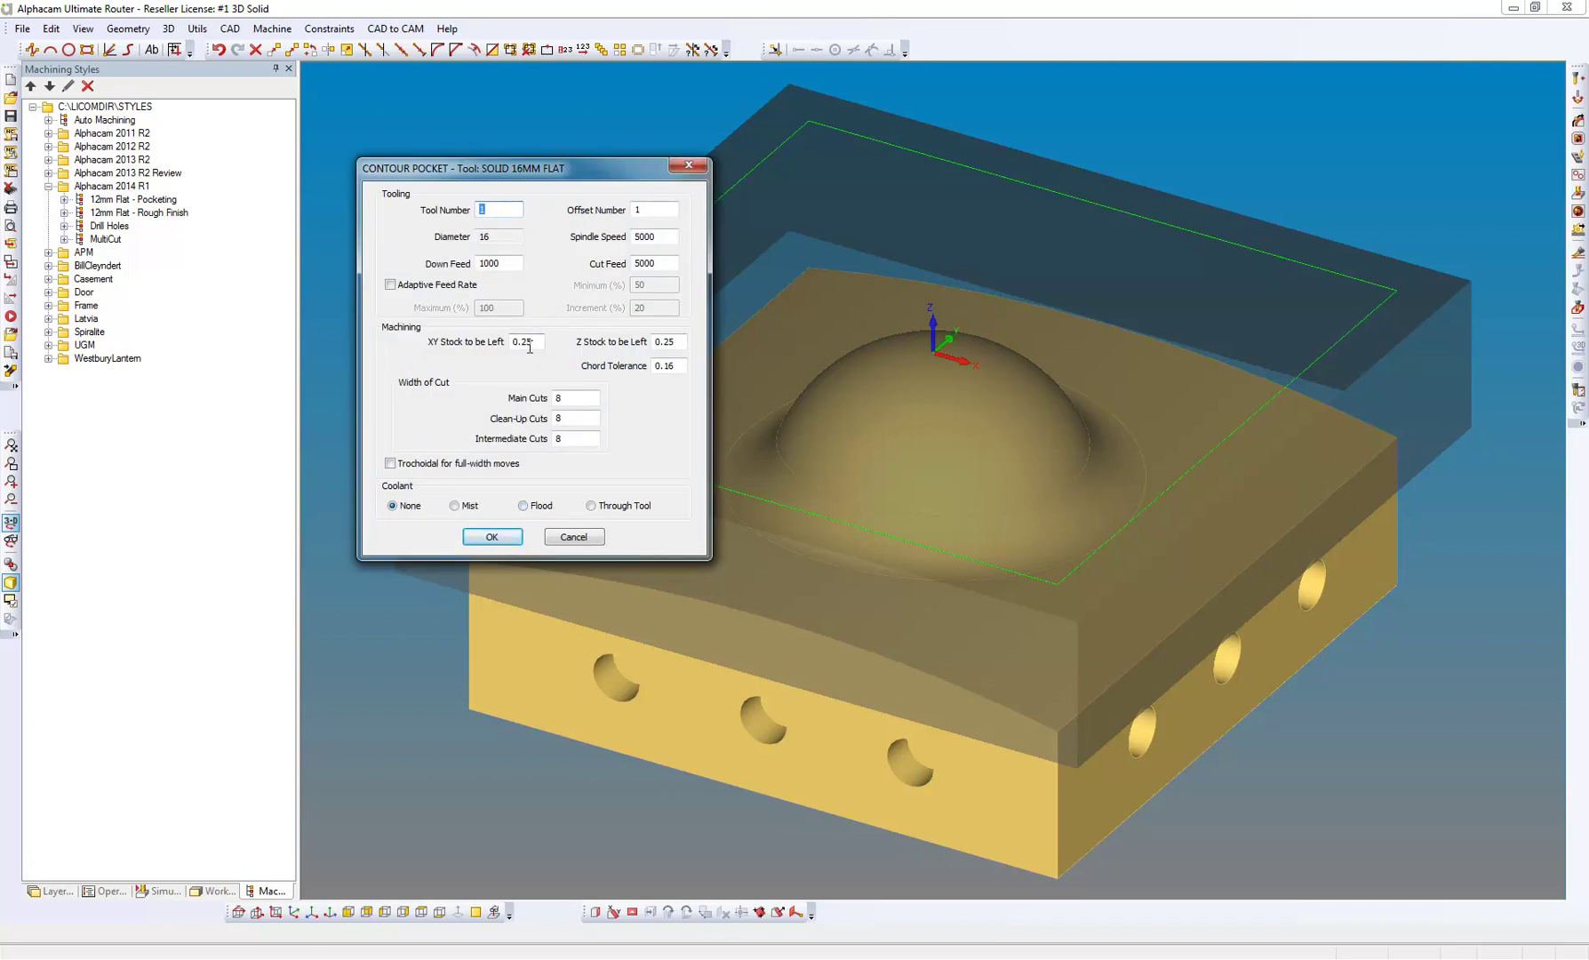
{"action": "left_click", "coordinate": [492, 536]}
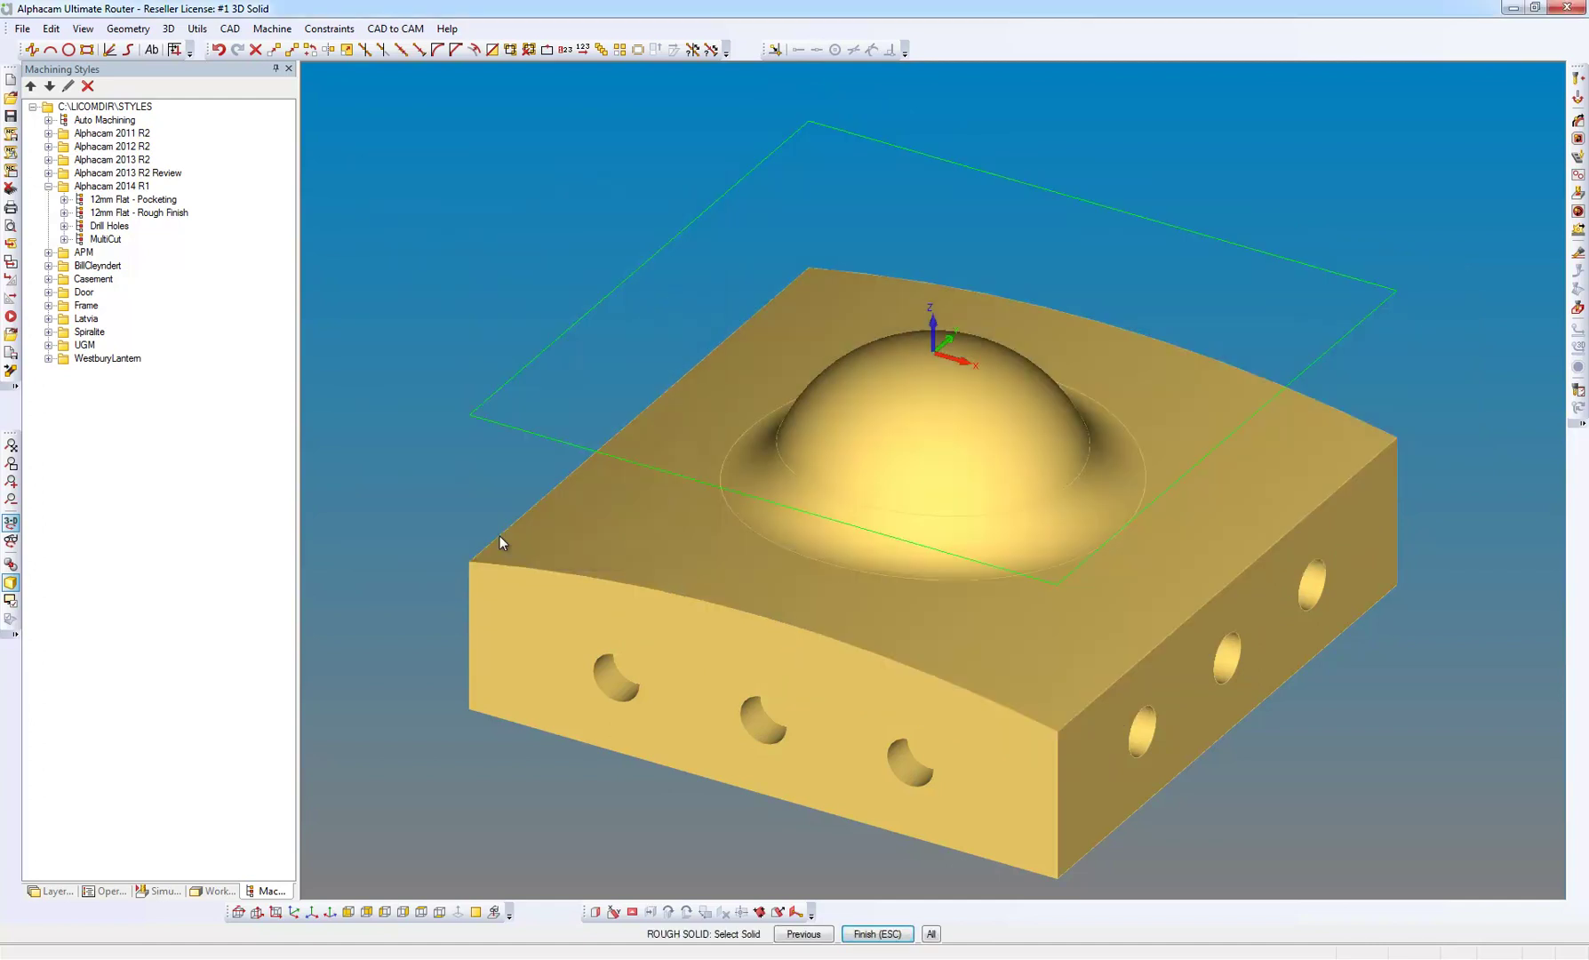
Generate the Z contour roughing on the part solid, zoom out and bring up the view options menu
{"action": "left_click", "coordinate": [623, 573]}
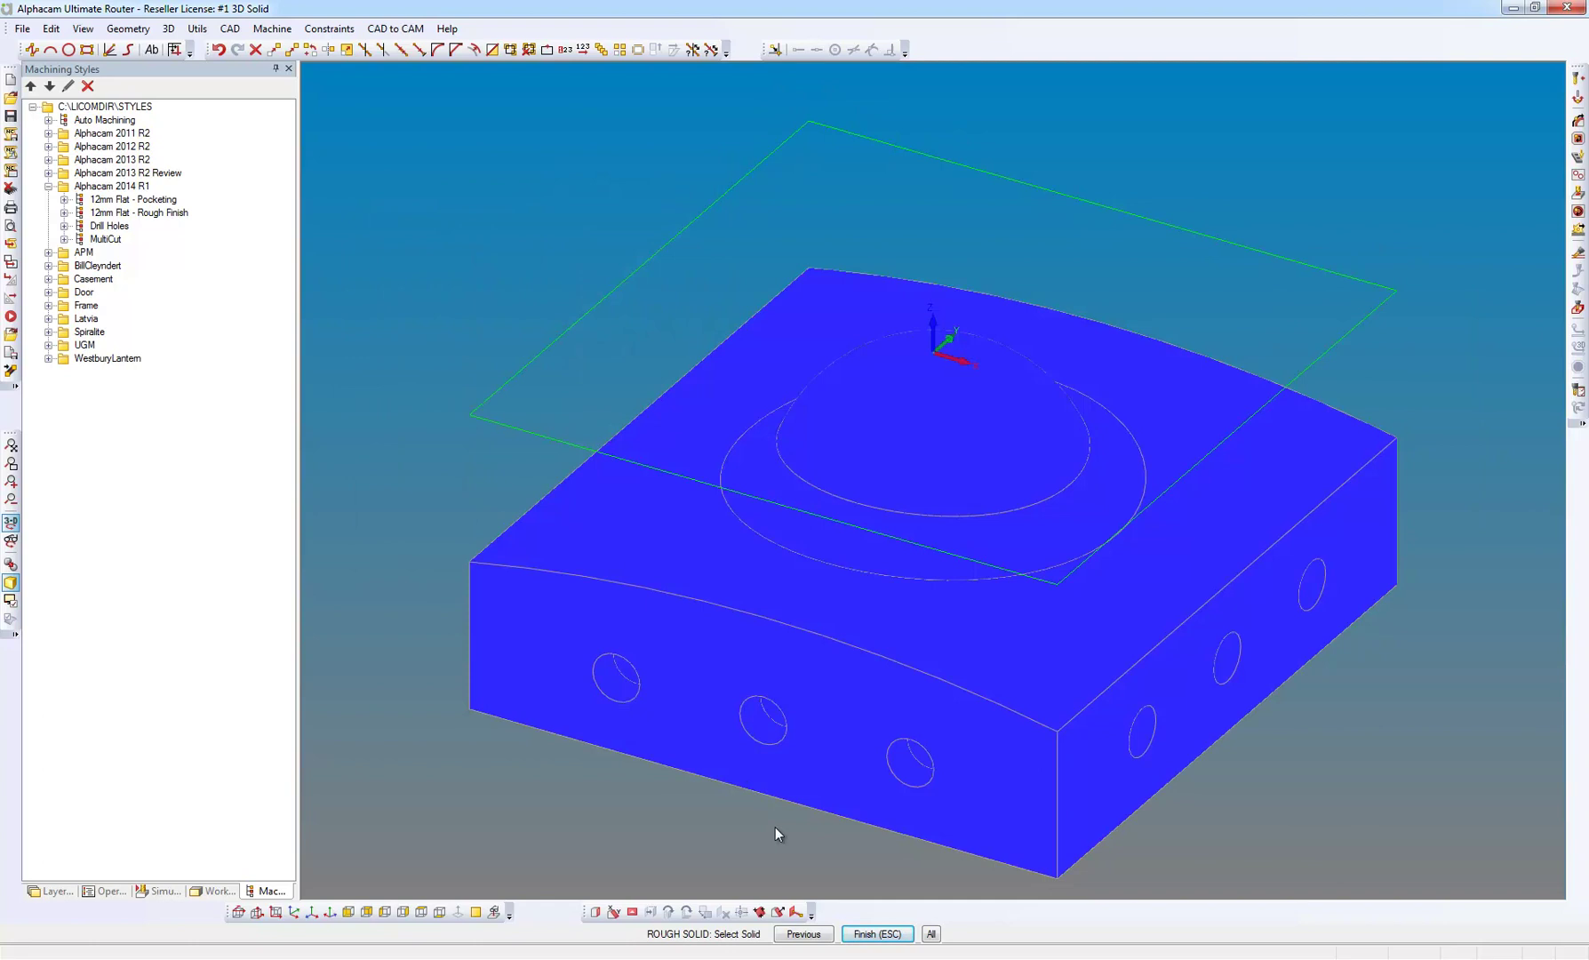
{"action": "left_click", "coordinate": [871, 933]}
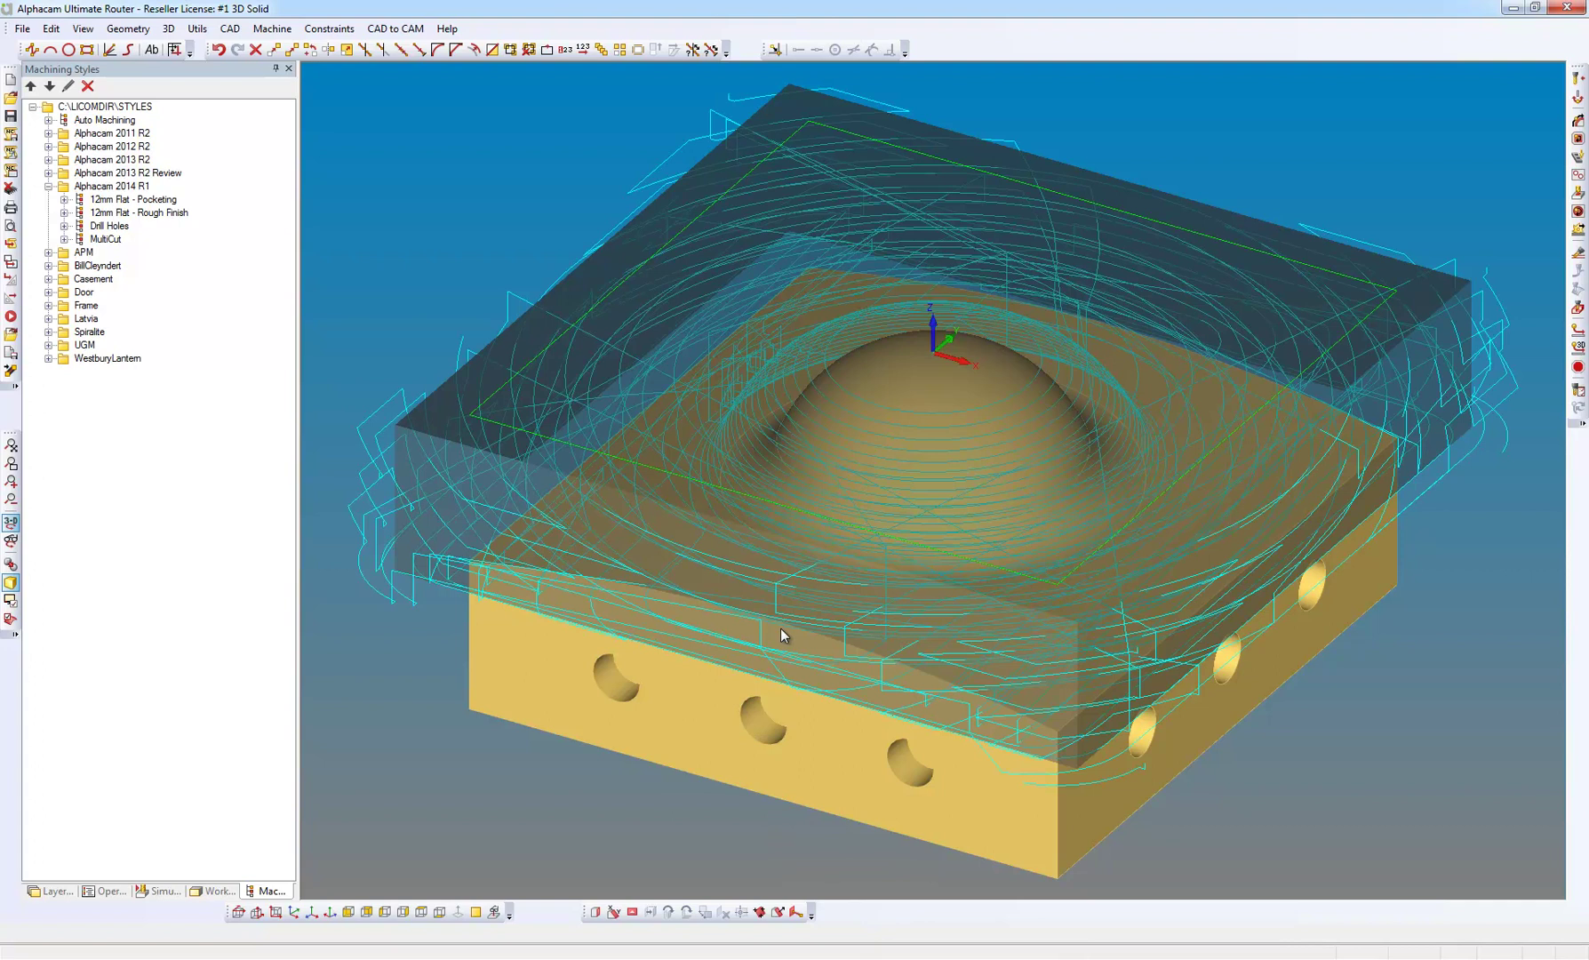
{"action": "scroll", "coordinate": [781, 626], "scroll_direction": "down", "scroll_amount": 3}
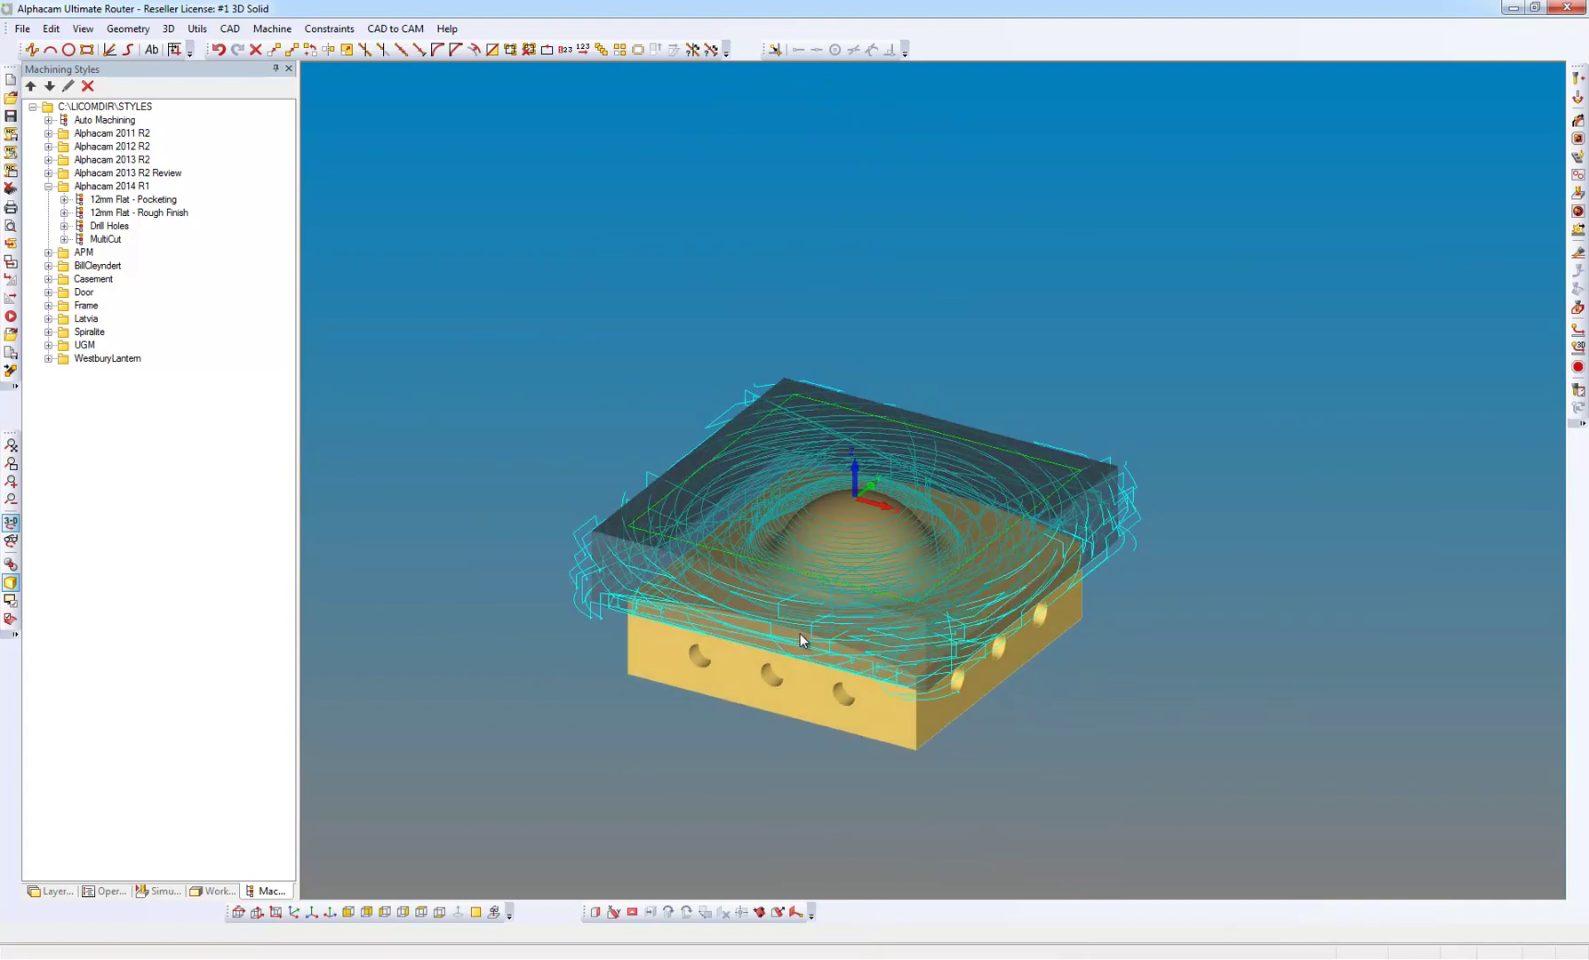
{"action": "right_click", "coordinate": [795, 652]}
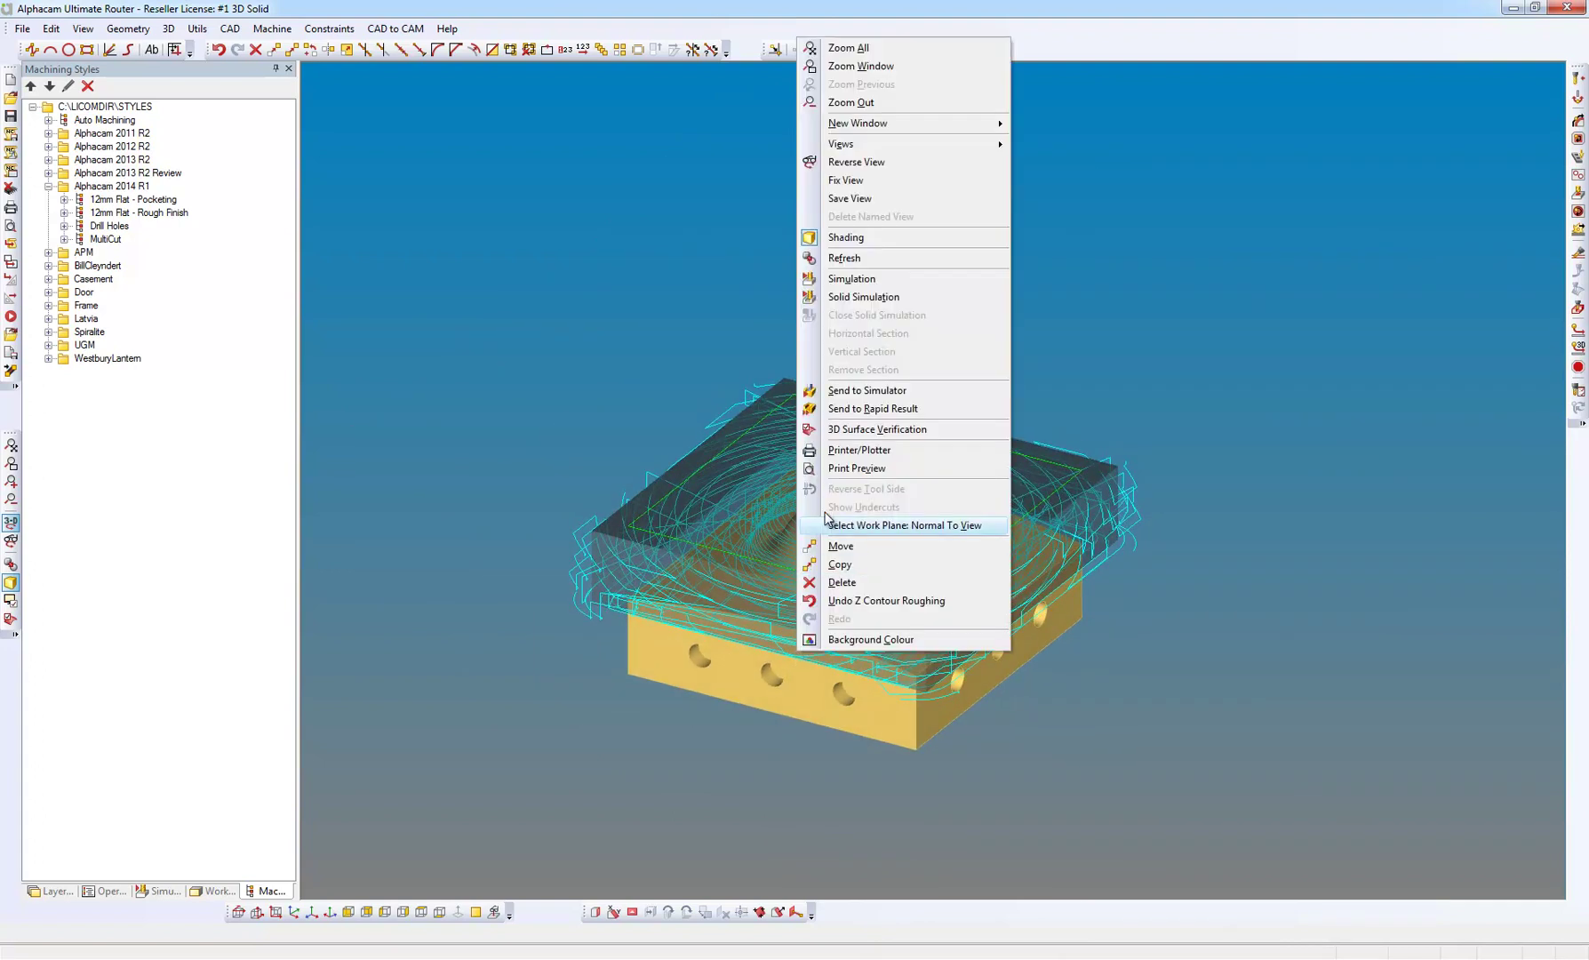
Run a solid simulation of the roughing and adjust its playback speed
{"action": "left_click", "coordinate": [884, 297]}
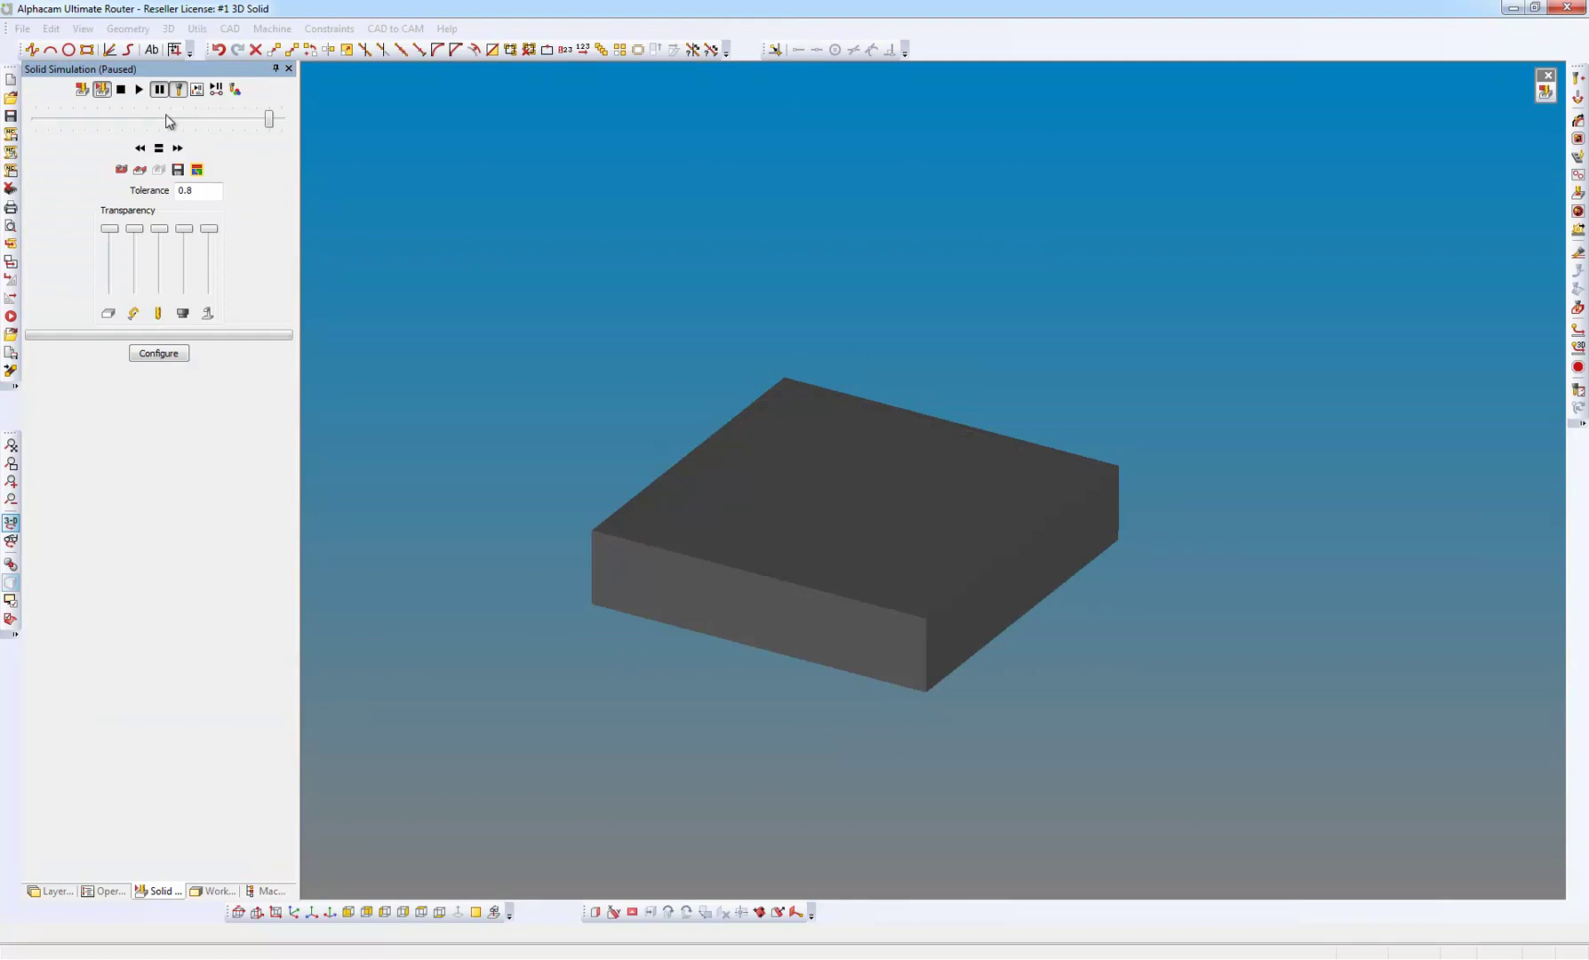
{"action": "left_click", "coordinate": [140, 90]}
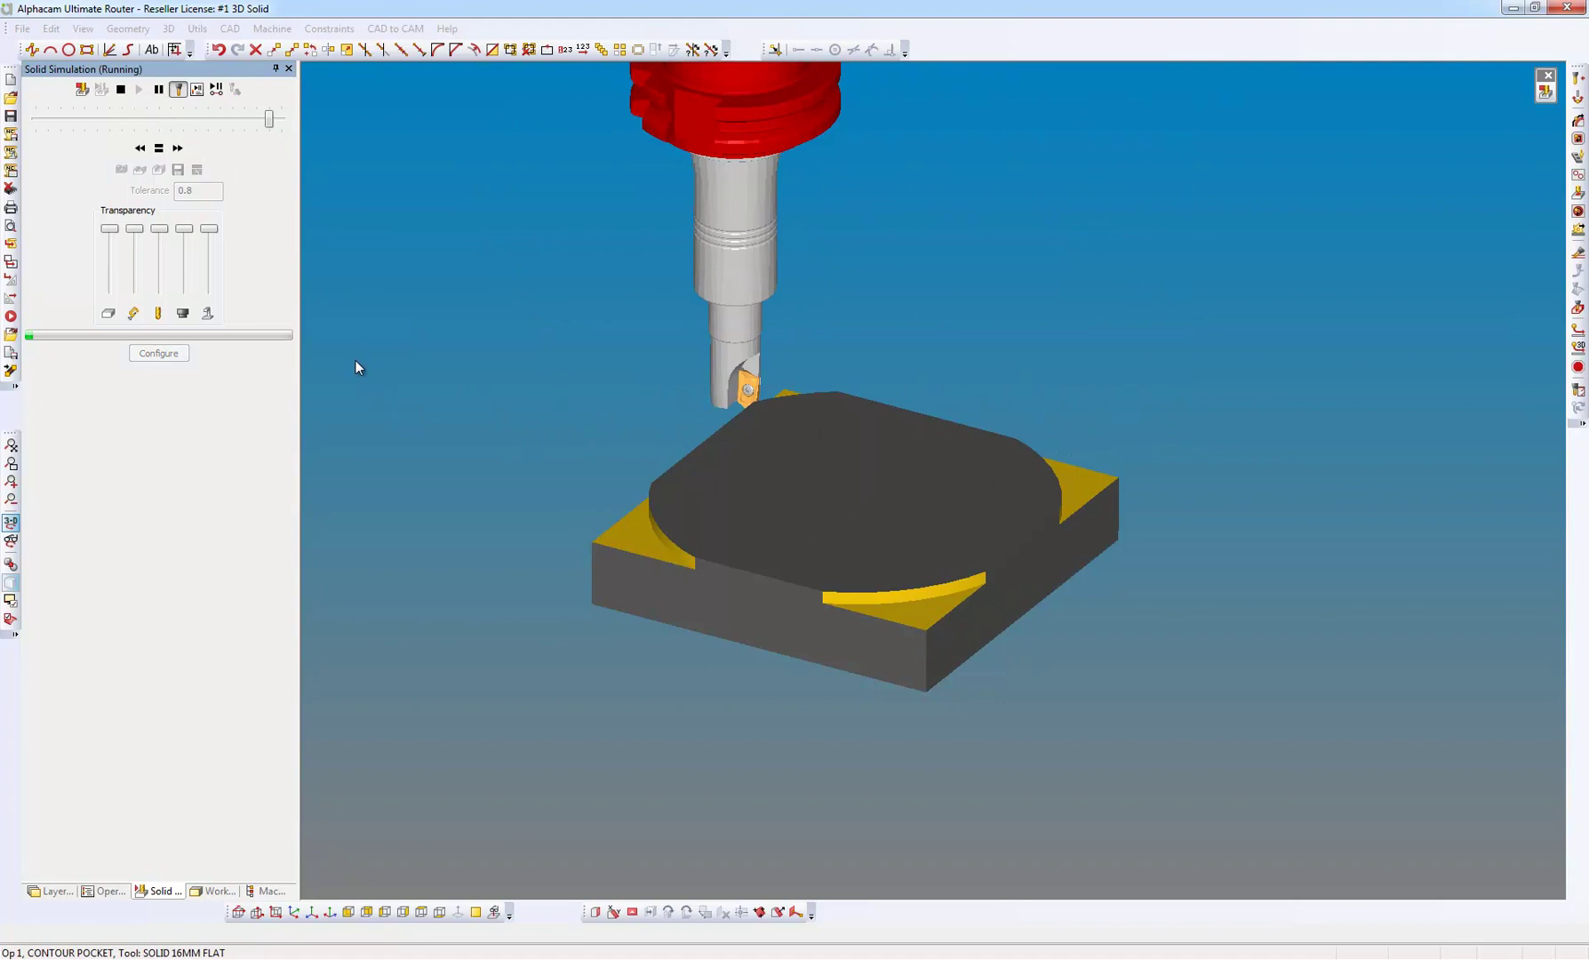
{"action": "left_click_drag", "start_coordinate": [270, 121], "coordinate": [280, 124]}
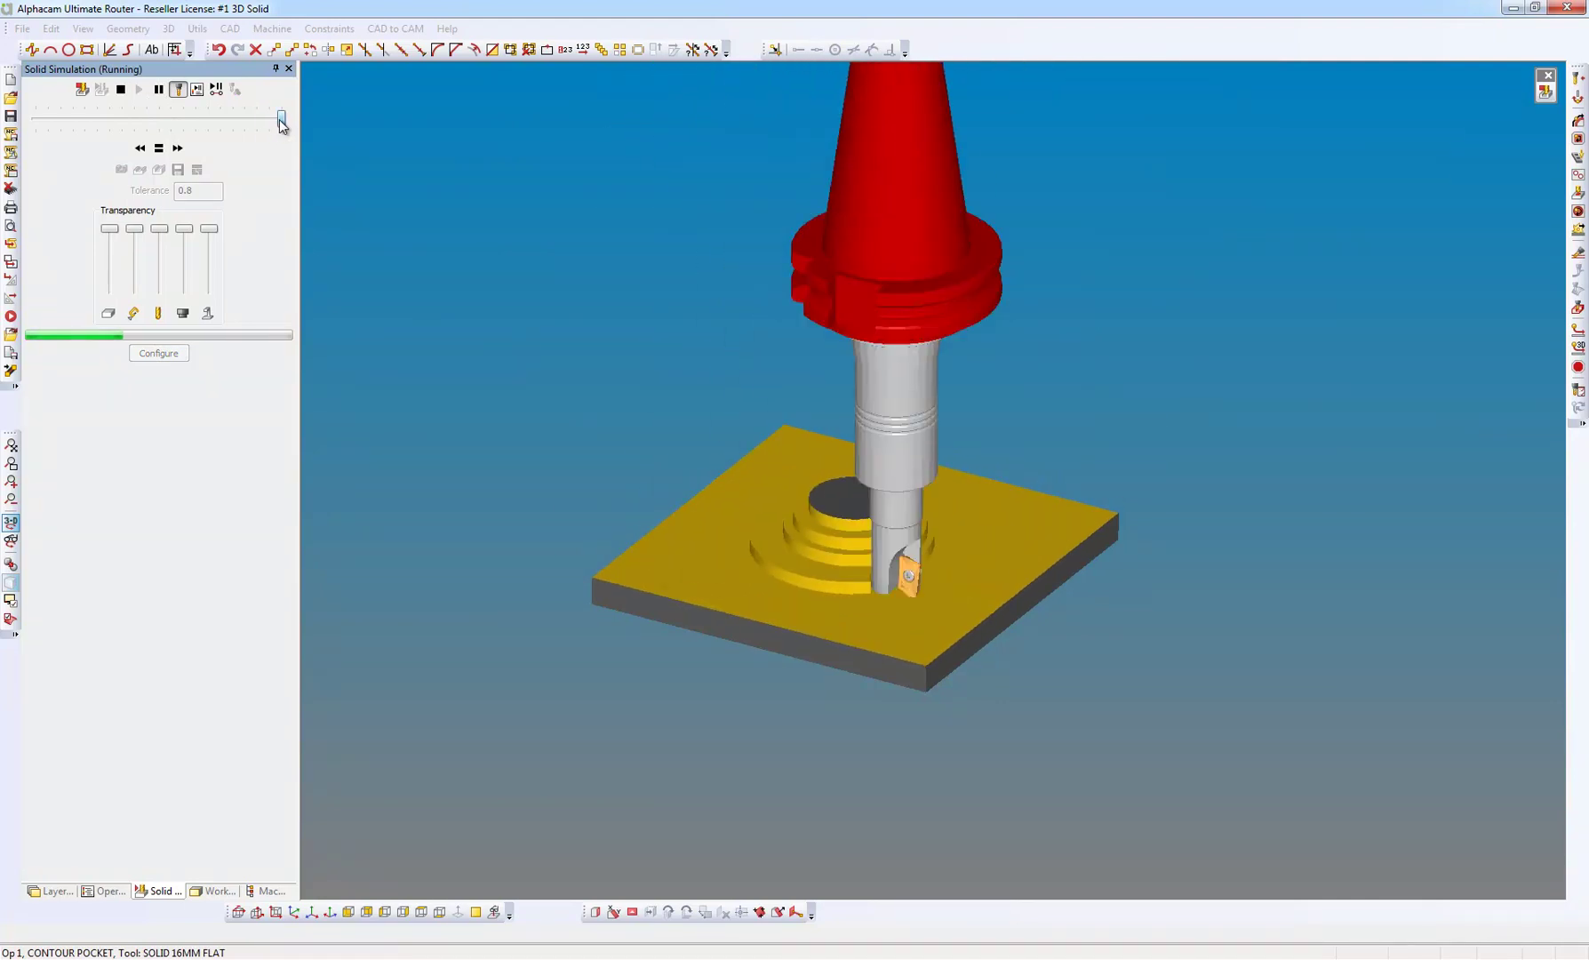
{"action": "left_click_drag", "start_coordinate": [281, 122], "coordinate": [271, 121]}
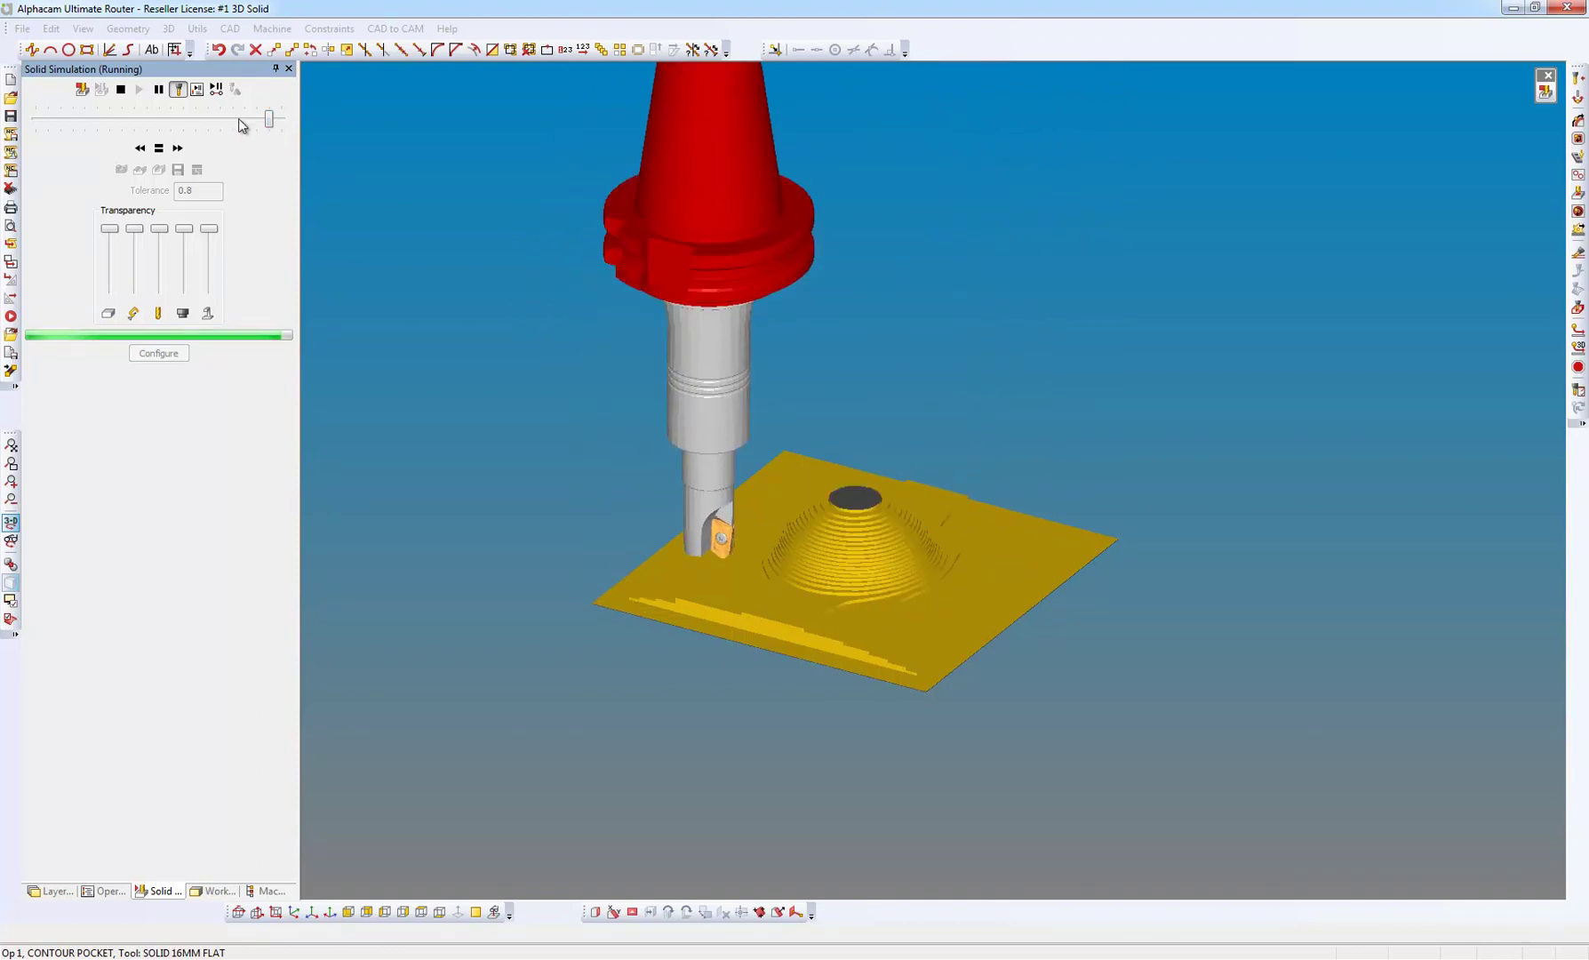
End the simulation and hide the Z Contour Roughing toolpaths
{"action": "left_click", "coordinate": [120, 88]}
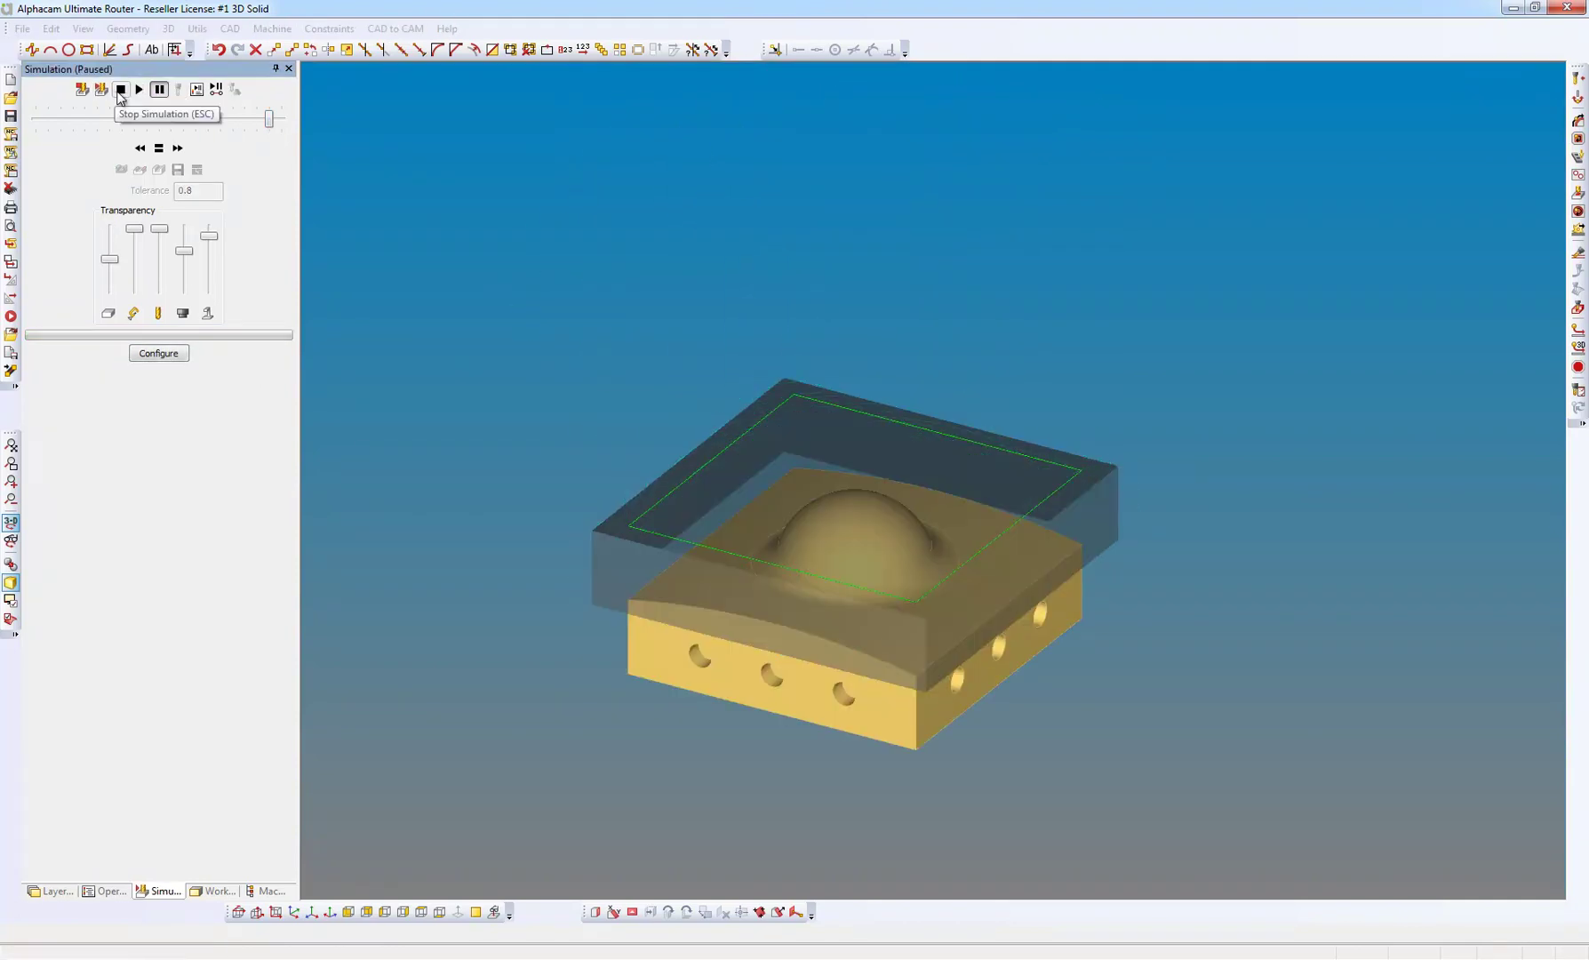
{"action": "left_click", "coordinate": [106, 893]}
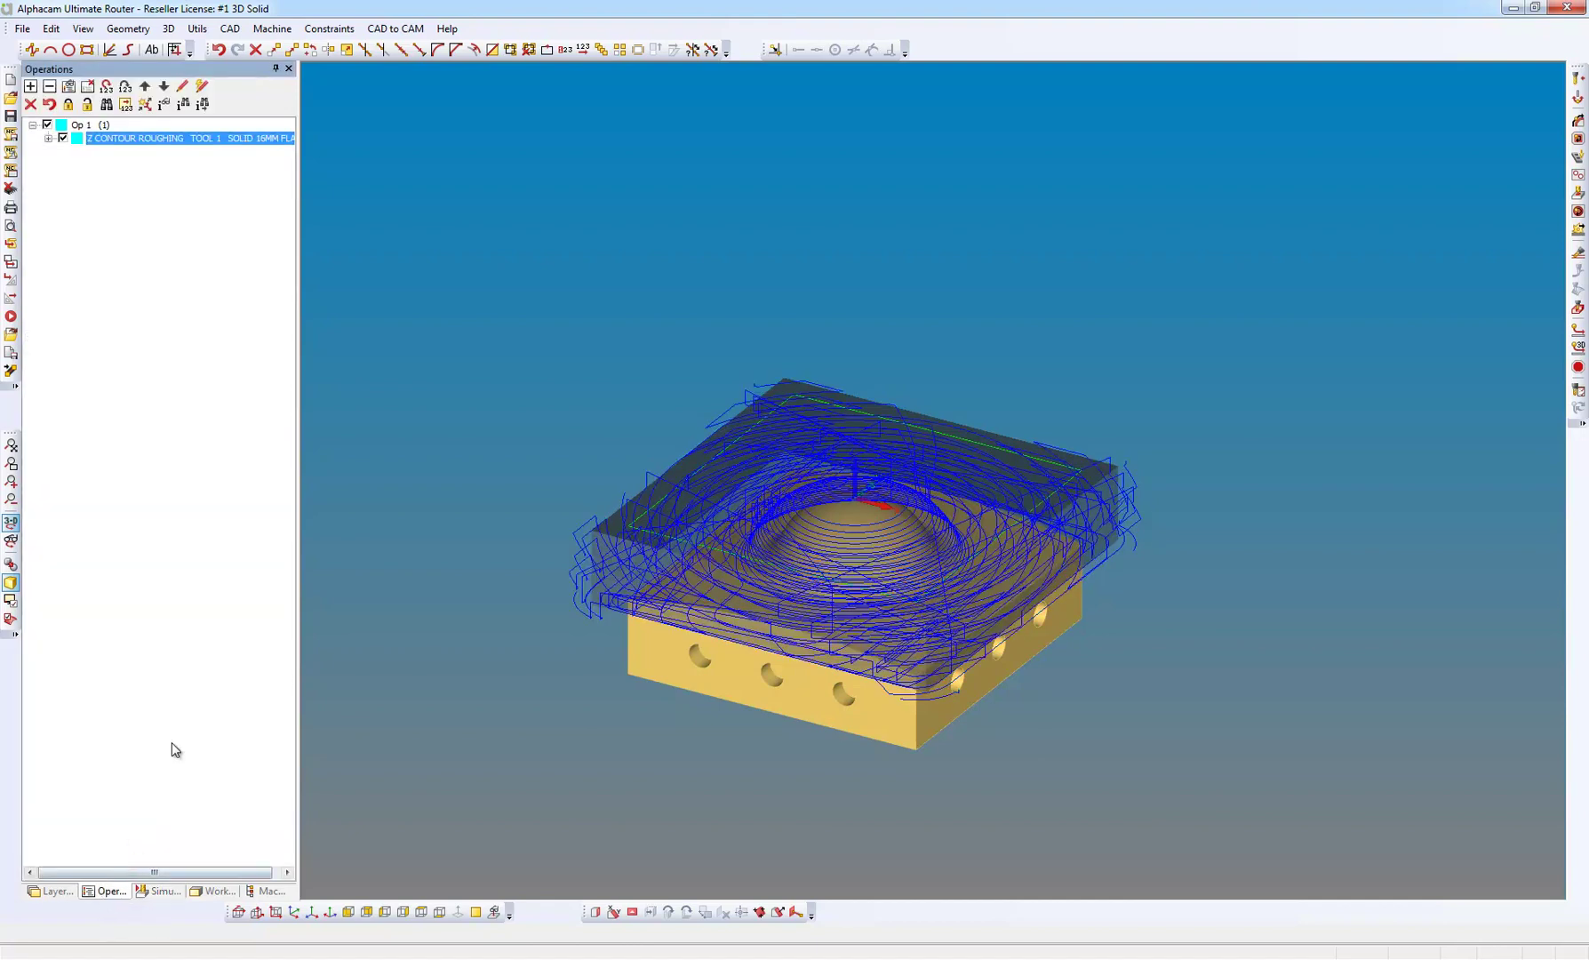
{"action": "left_click", "coordinate": [62, 137]}
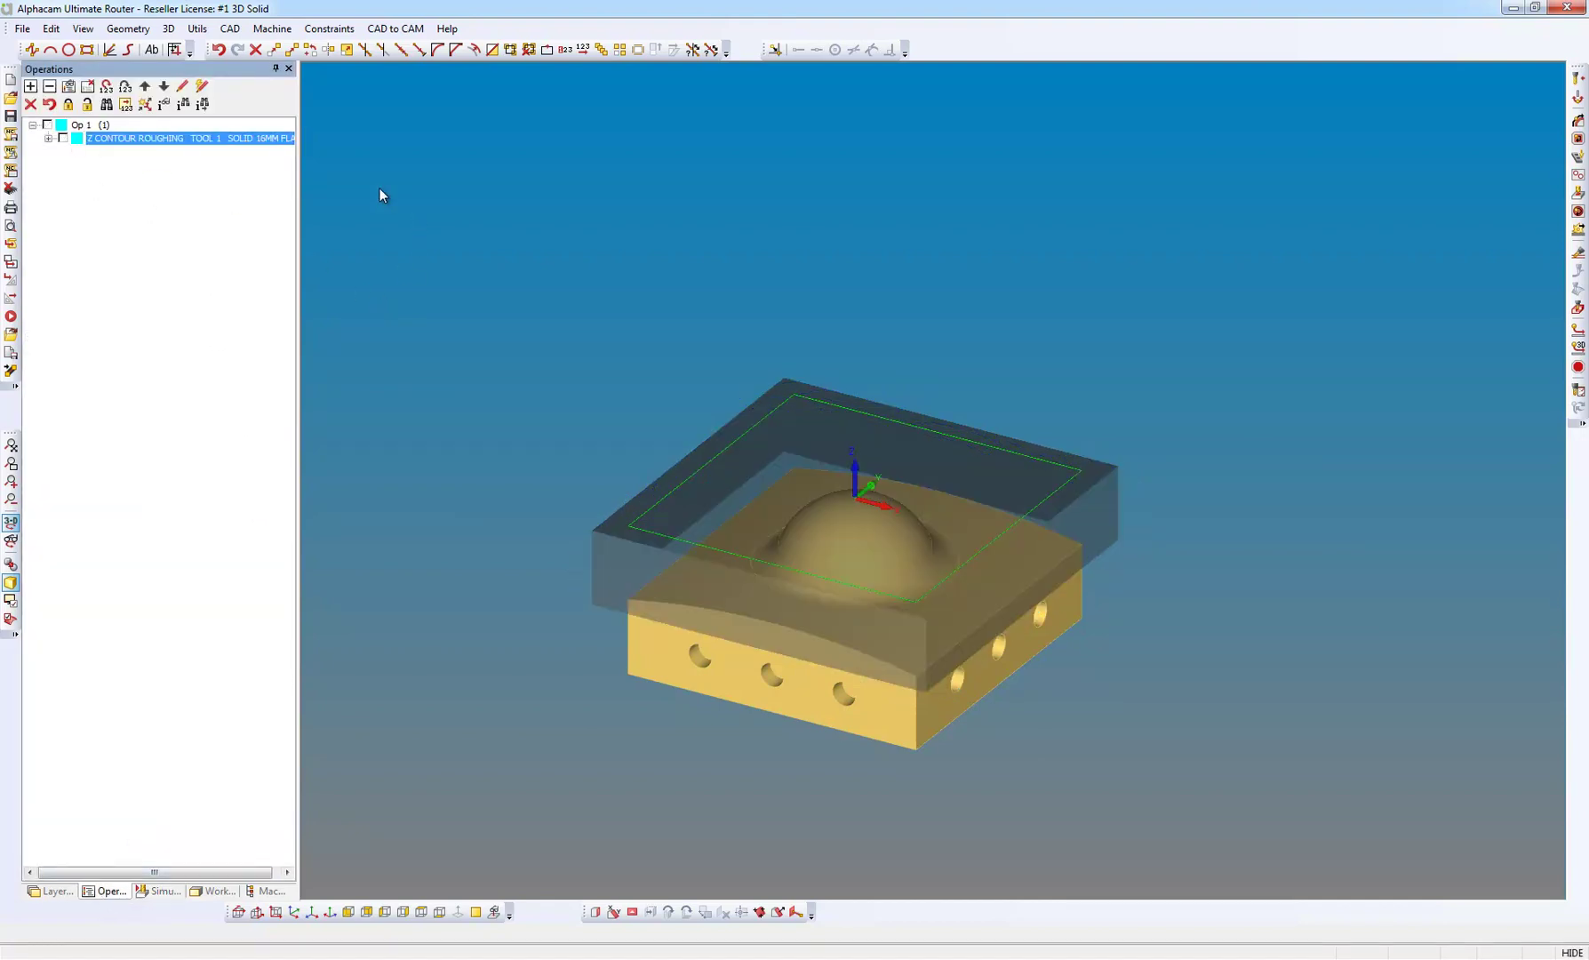
Make the 8mm Ball the current tool
{"action": "left_click", "coordinate": [271, 28]}
{"action": "left_click", "coordinate": [289, 75]}
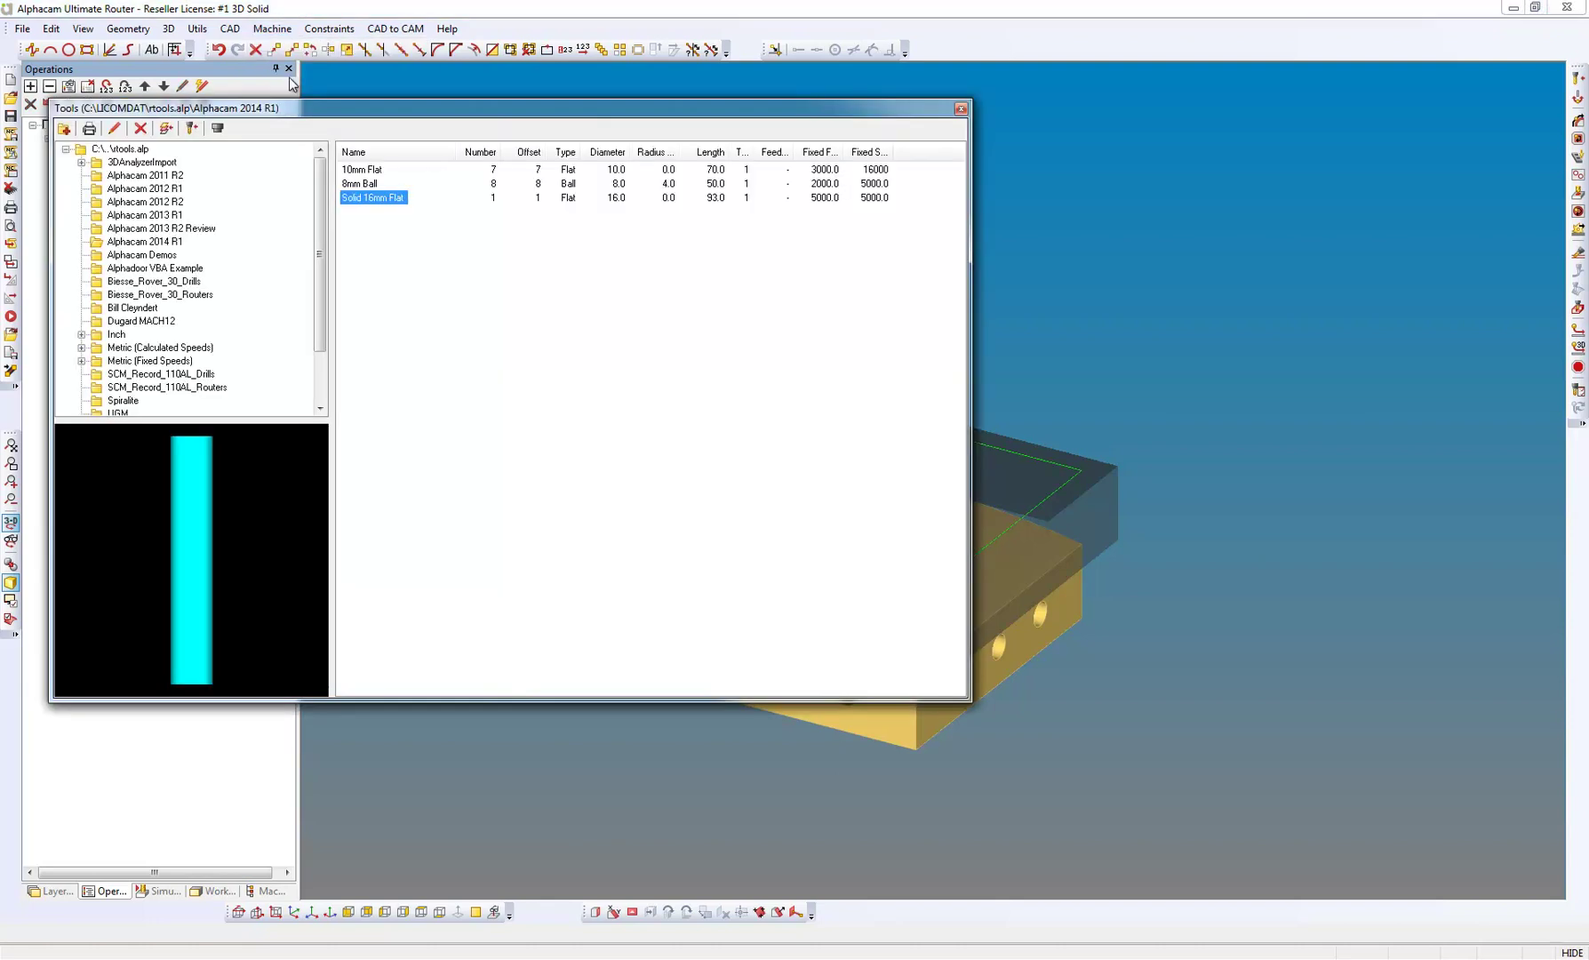
{"action": "left_click", "coordinate": [364, 185]}
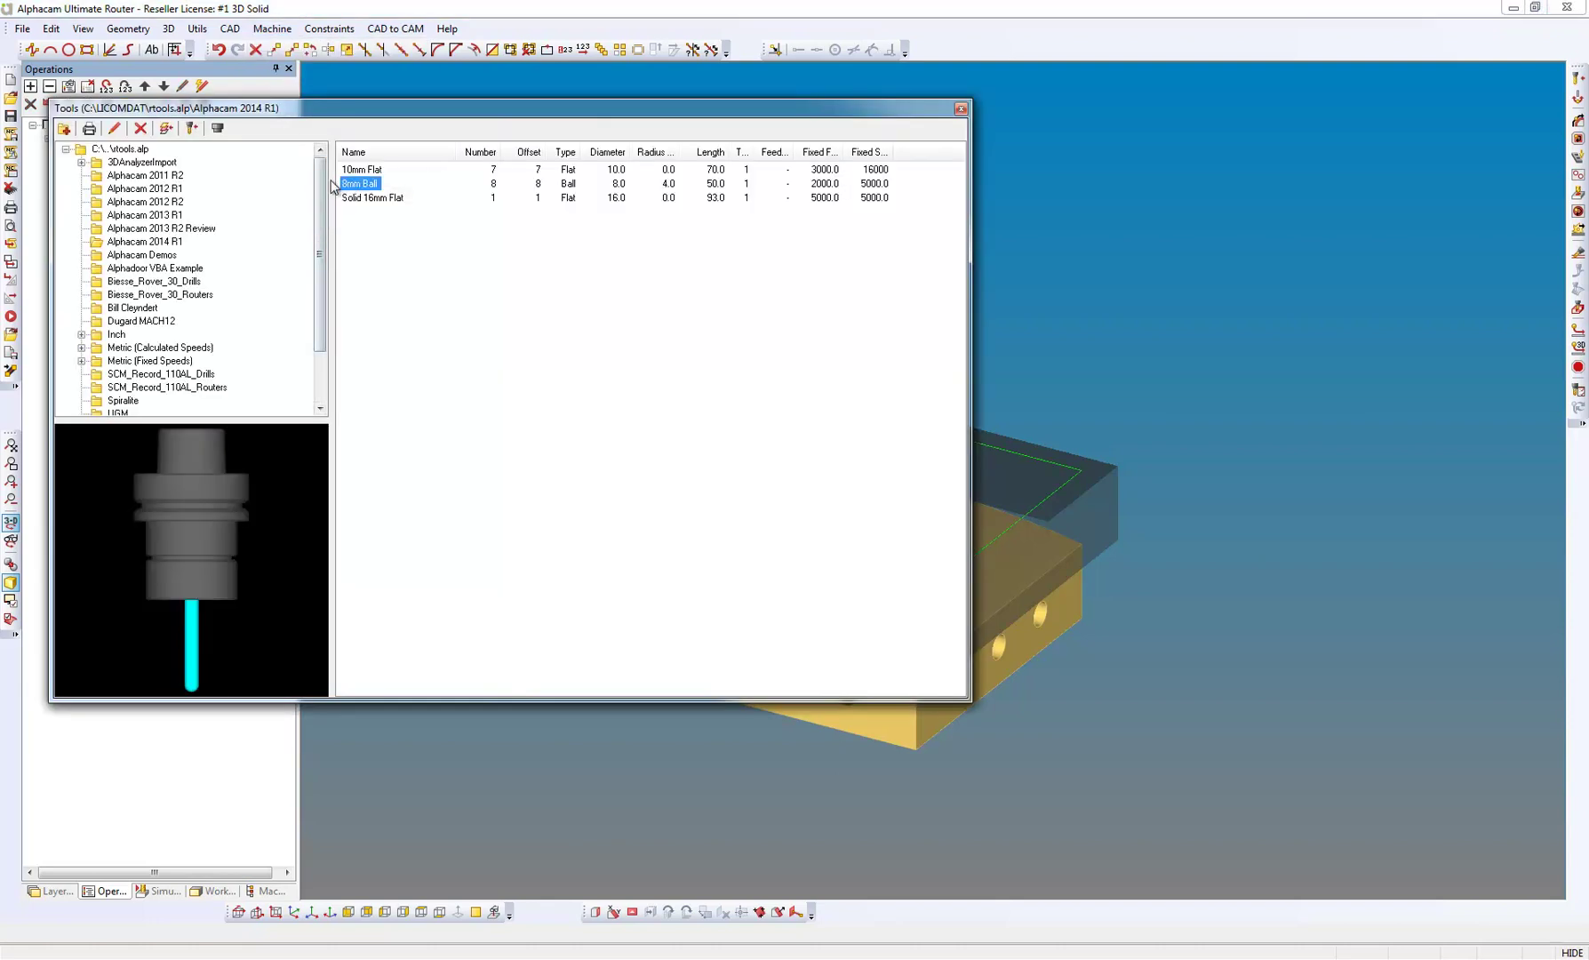
{"action": "double_click", "coordinate": [360, 183]}
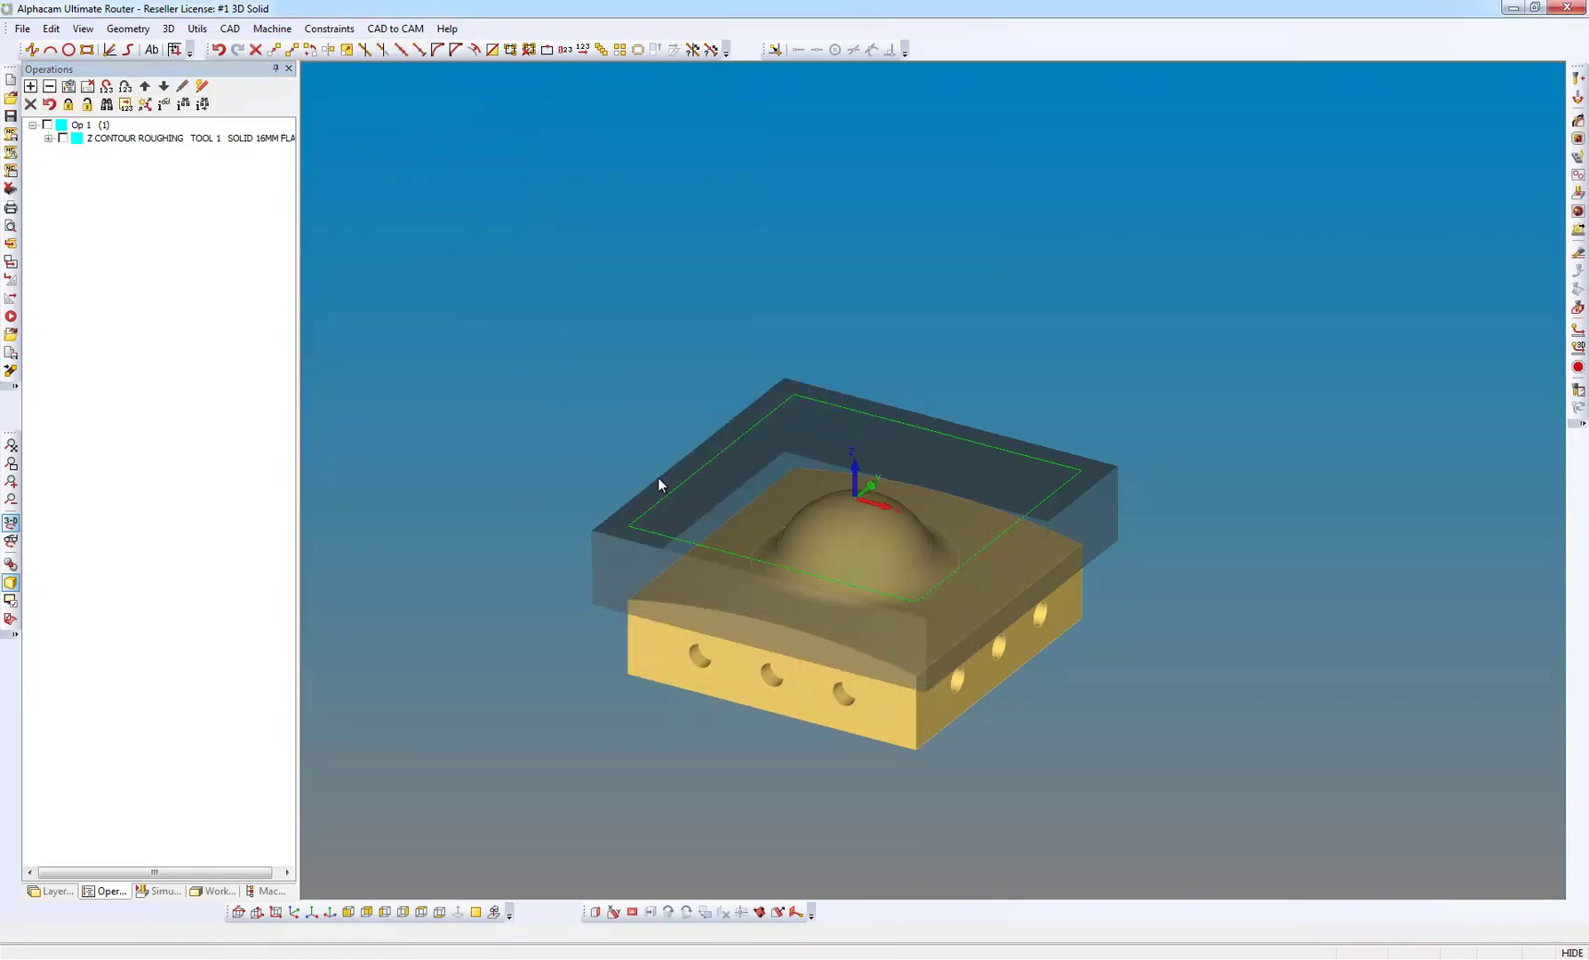
Create a 3-axis parallel finish with the 8mm Ball, width 2, inside the rectangular boundary on the part solid
{"action": "left_click", "coordinate": [272, 28]}
{"action": "left_click", "coordinate": [338, 346]}
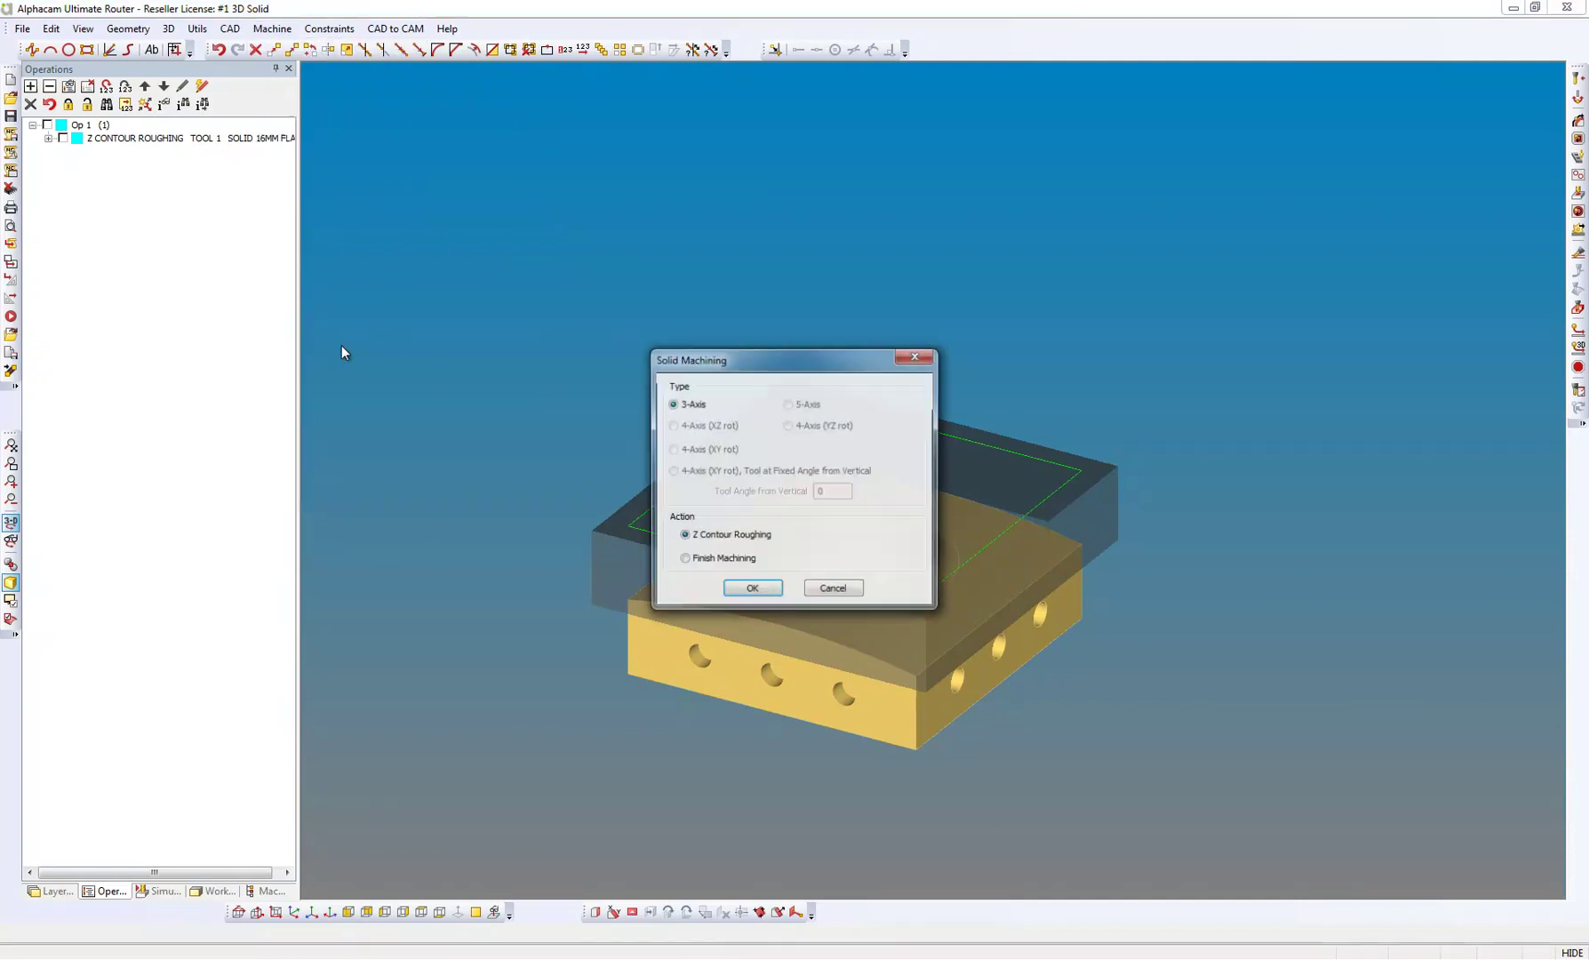
{"action": "left_click", "coordinate": [753, 590]}
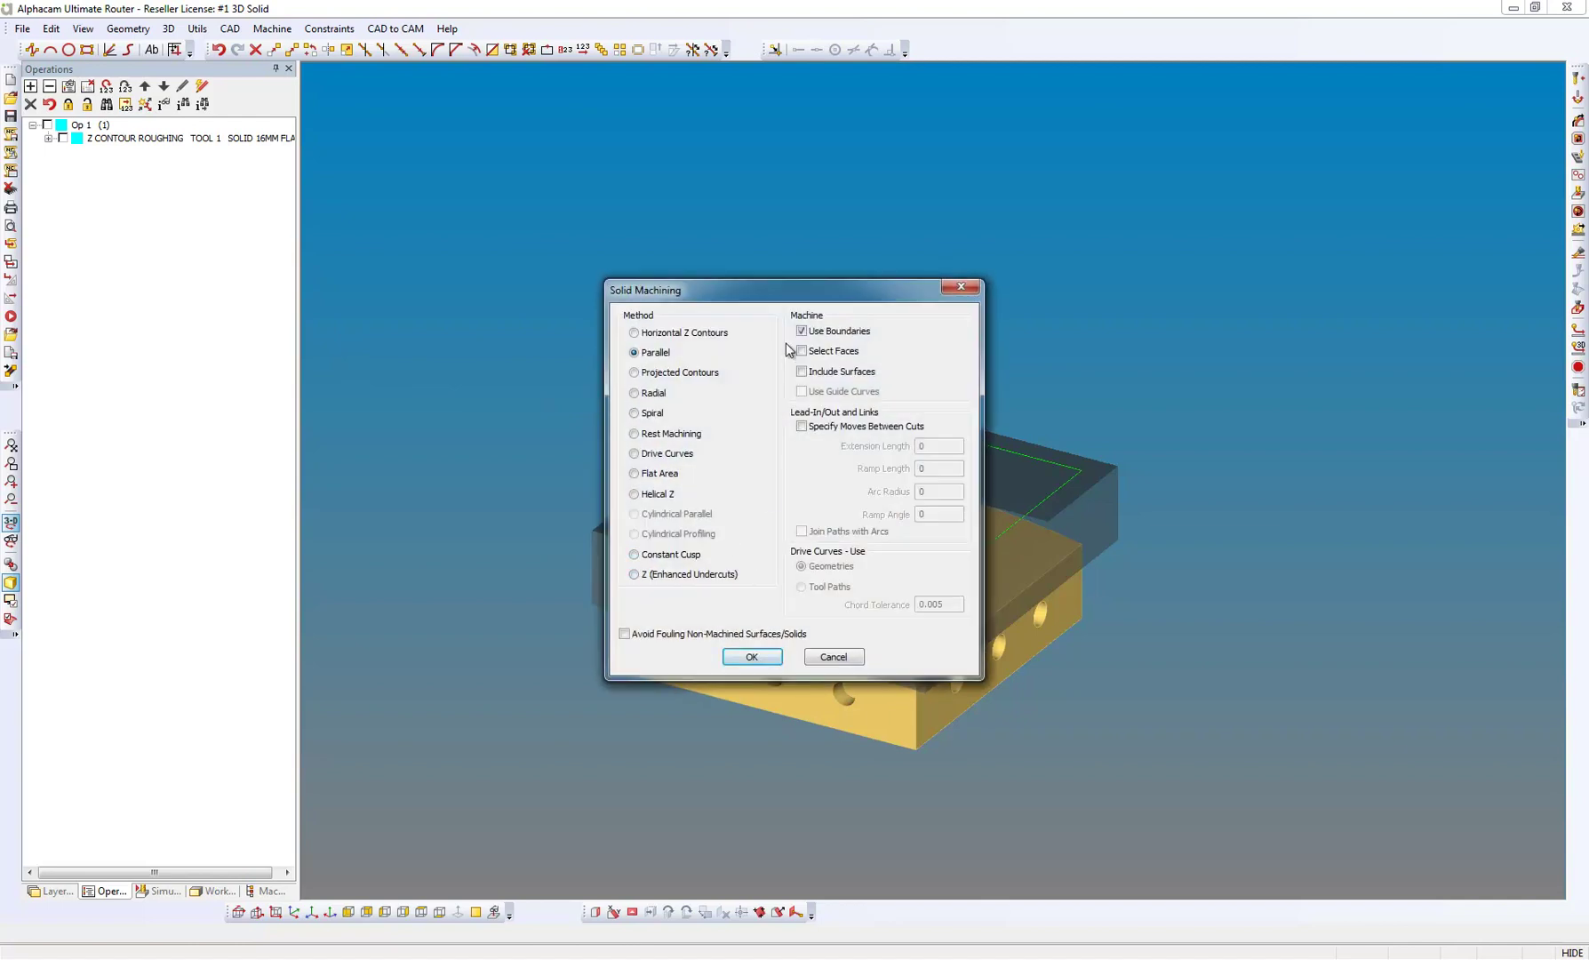
{"action": "left_click", "coordinate": [779, 658]}
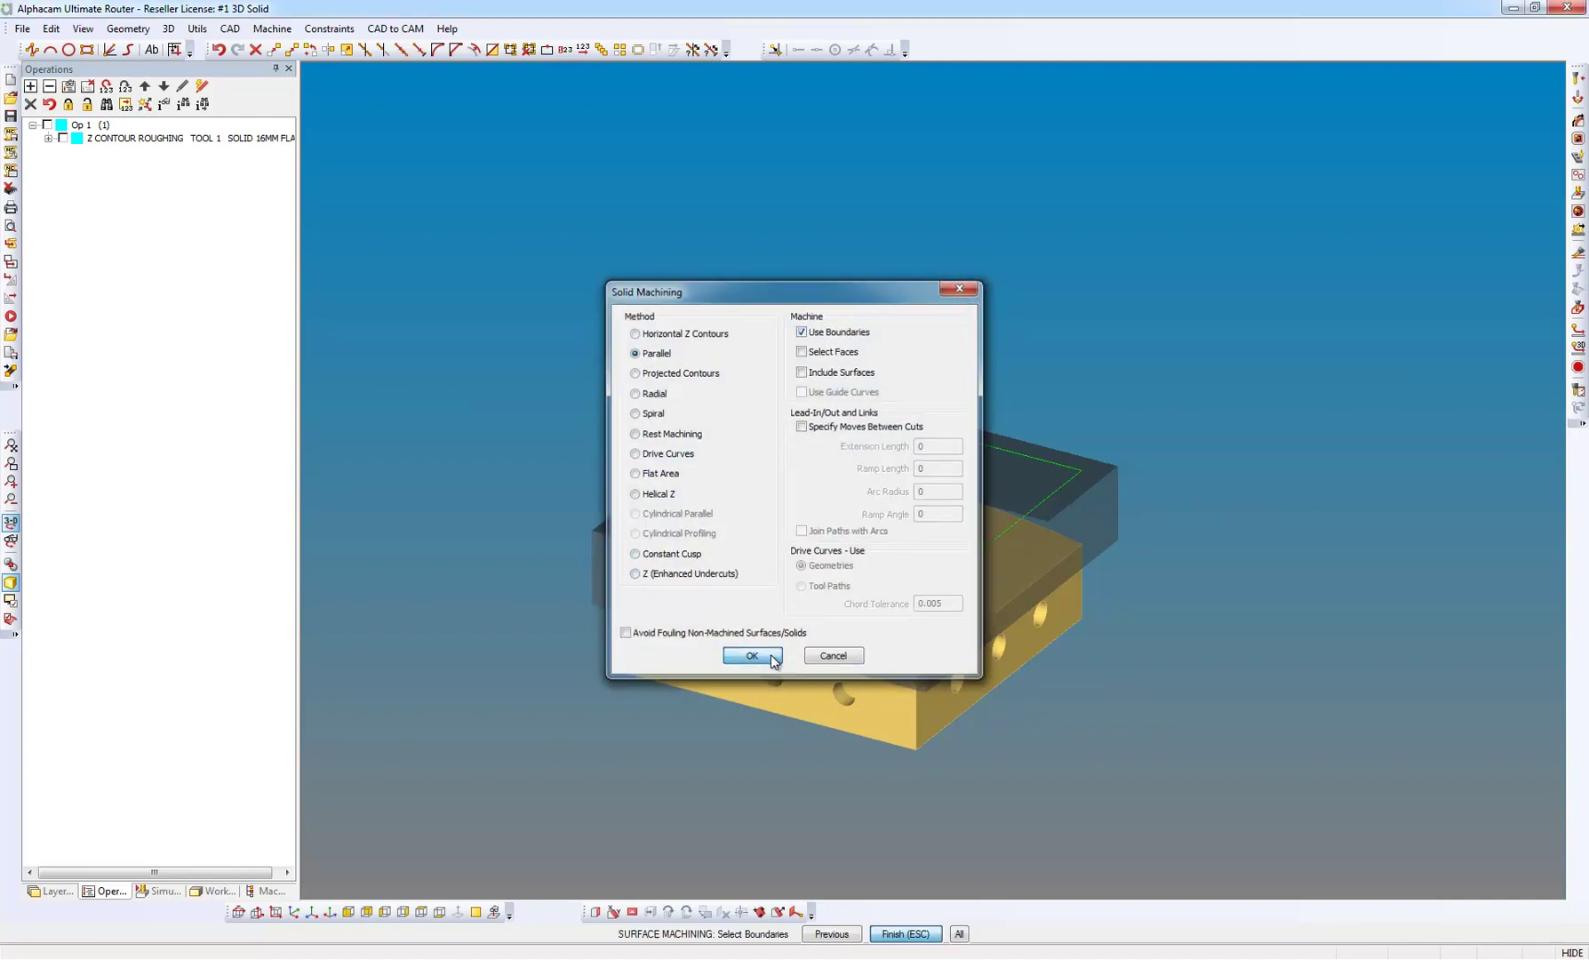
{"action": "left_click", "coordinate": [668, 495]}
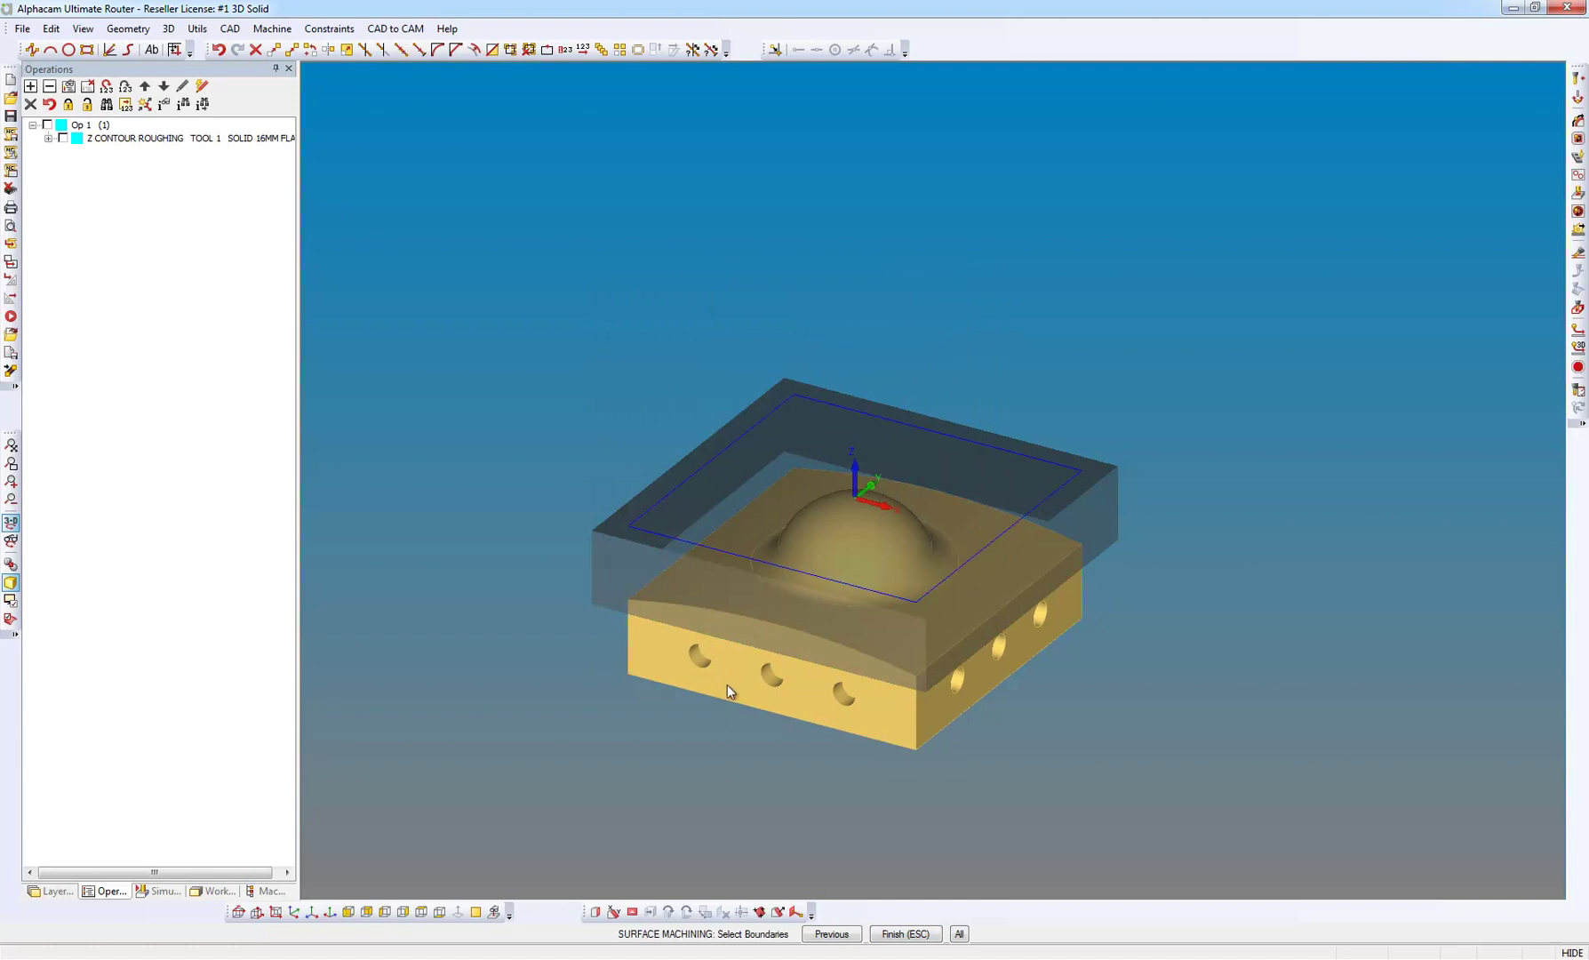
{"action": "left_click", "coordinate": [899, 934]}
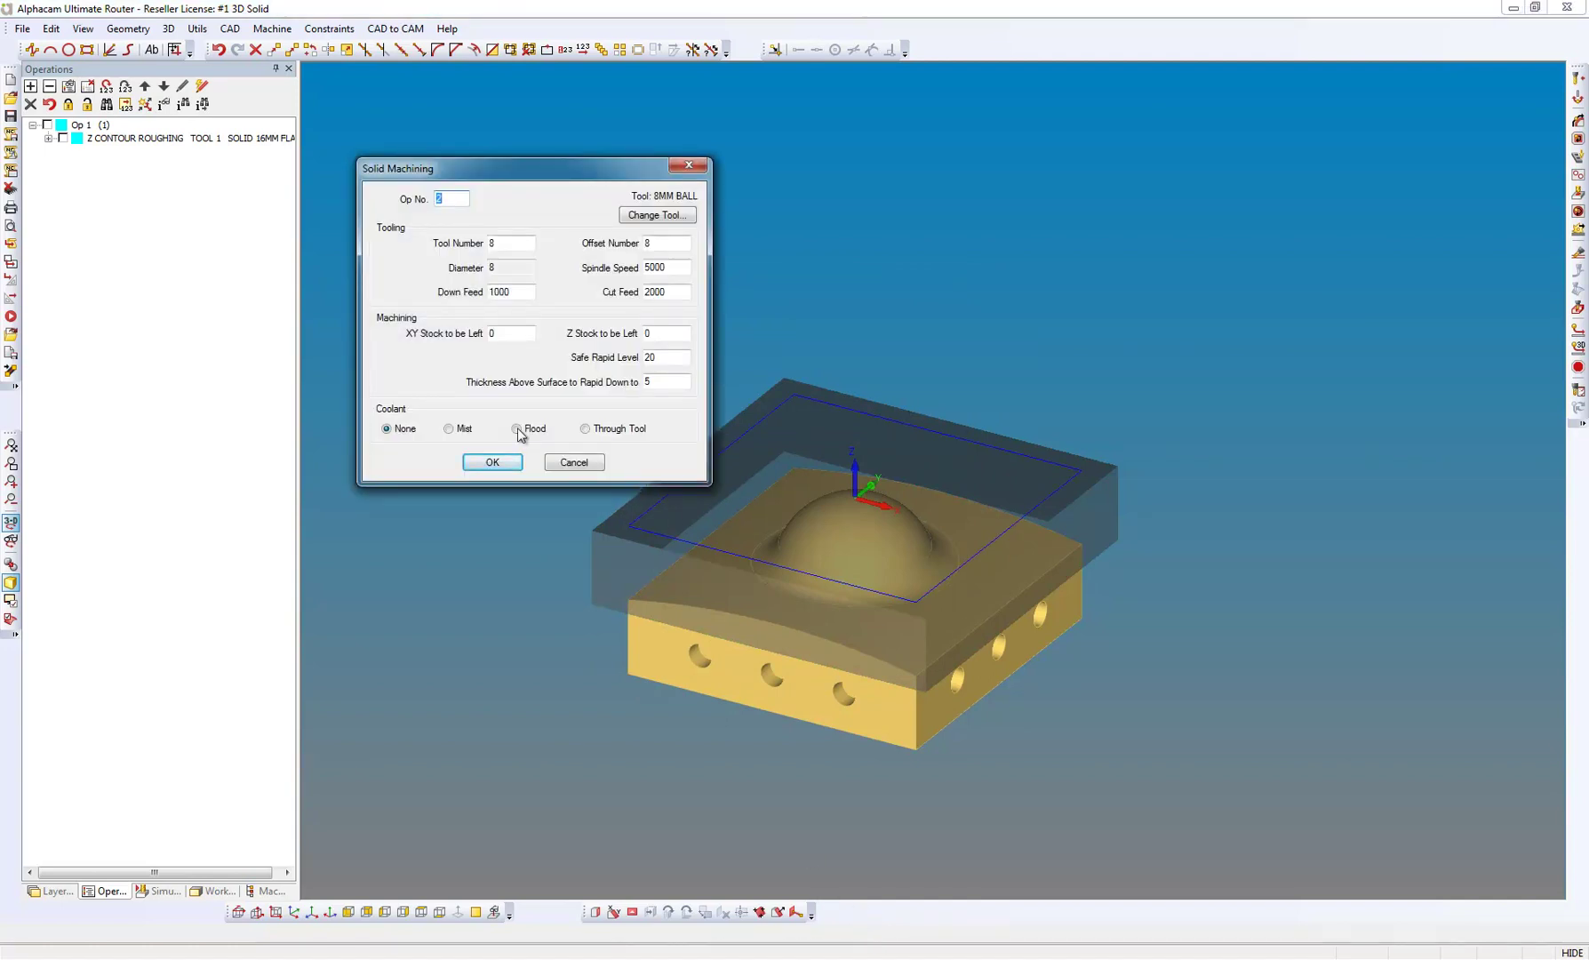
{"action": "left_click", "coordinate": [494, 462]}
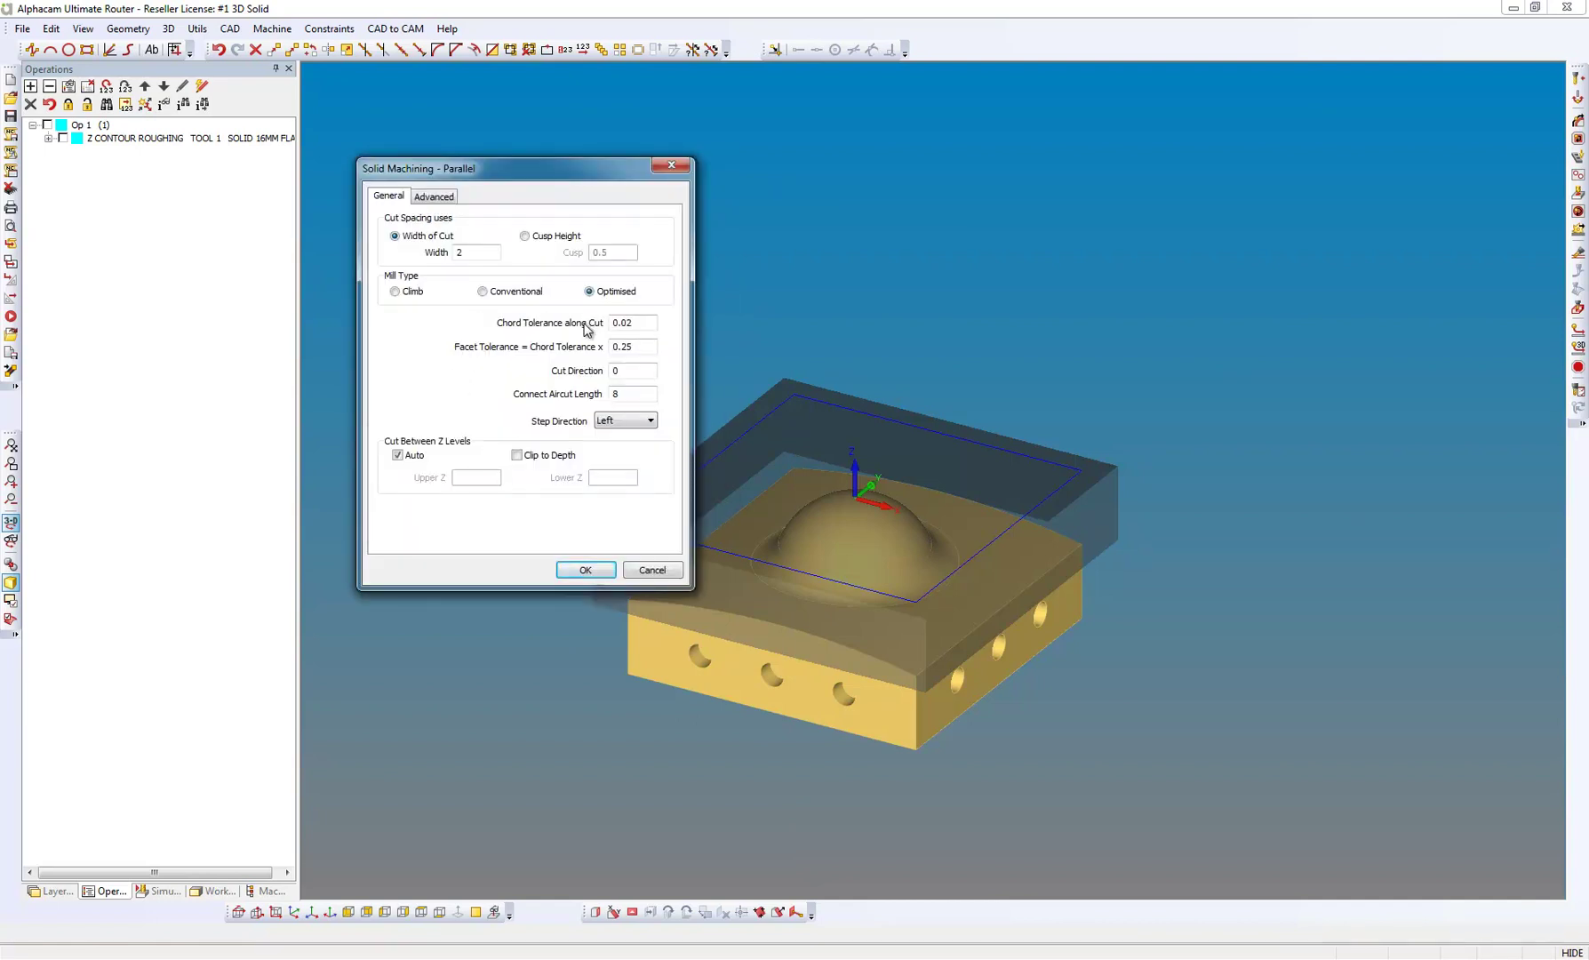
{"action": "left_click", "coordinate": [586, 569]}
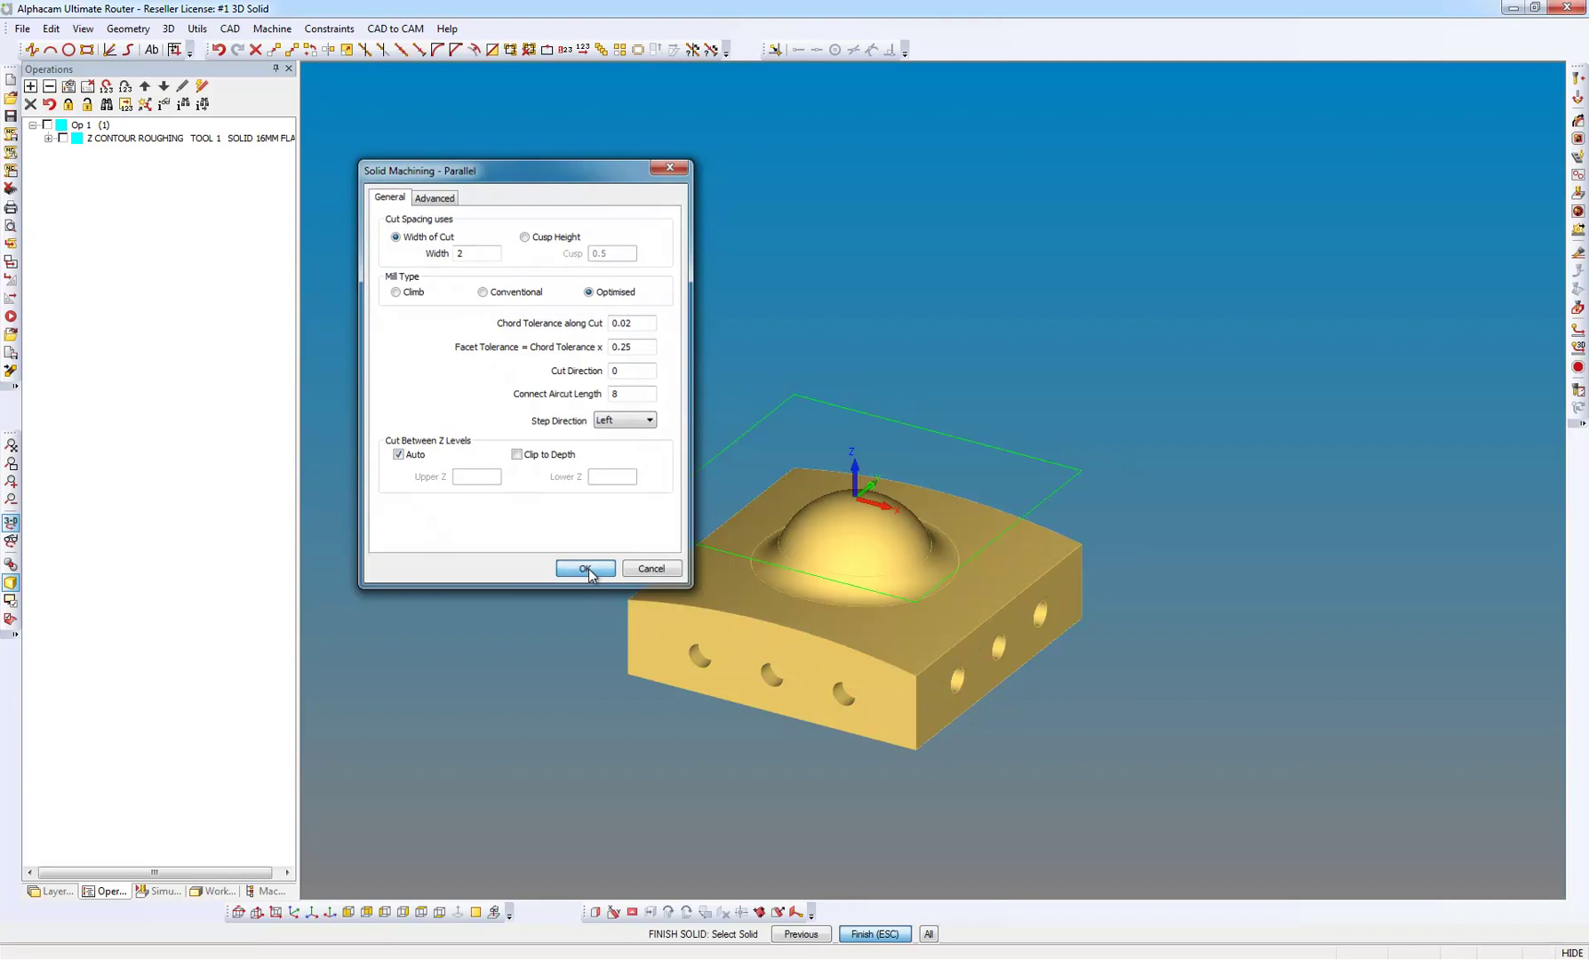
{"action": "left_click", "coordinate": [698, 598]}
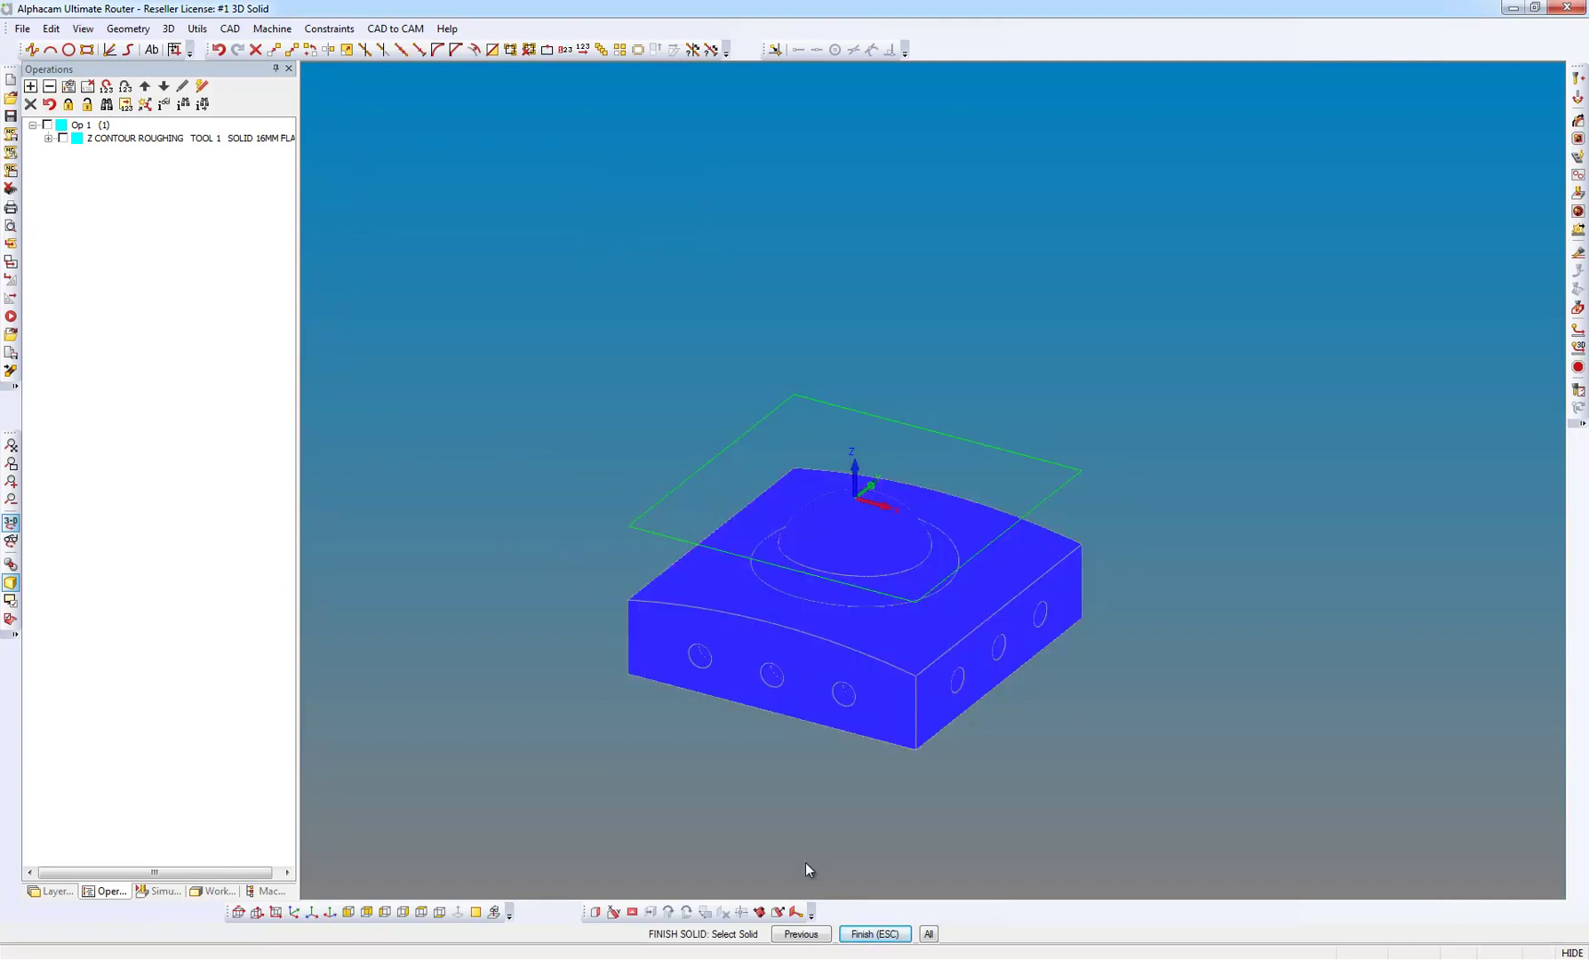
{"action": "left_click", "coordinate": [874, 933]}
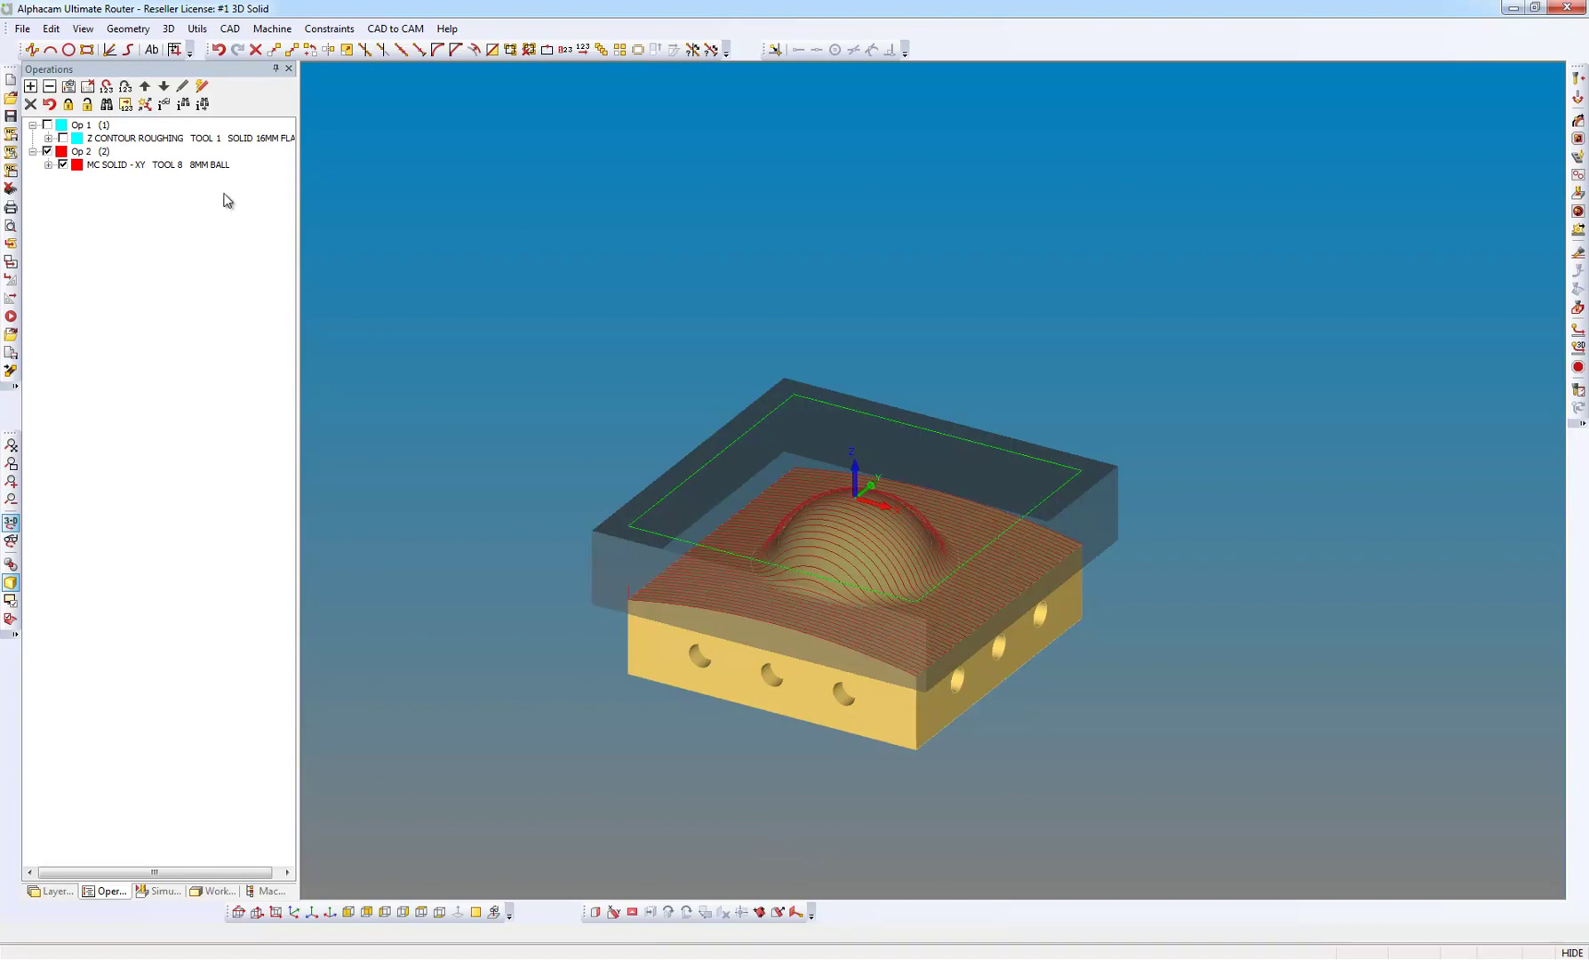
Edit the MC SOLID - XY parallel finish to a 0.25 width of cut
{"action": "right_click", "coordinate": [135, 172]}
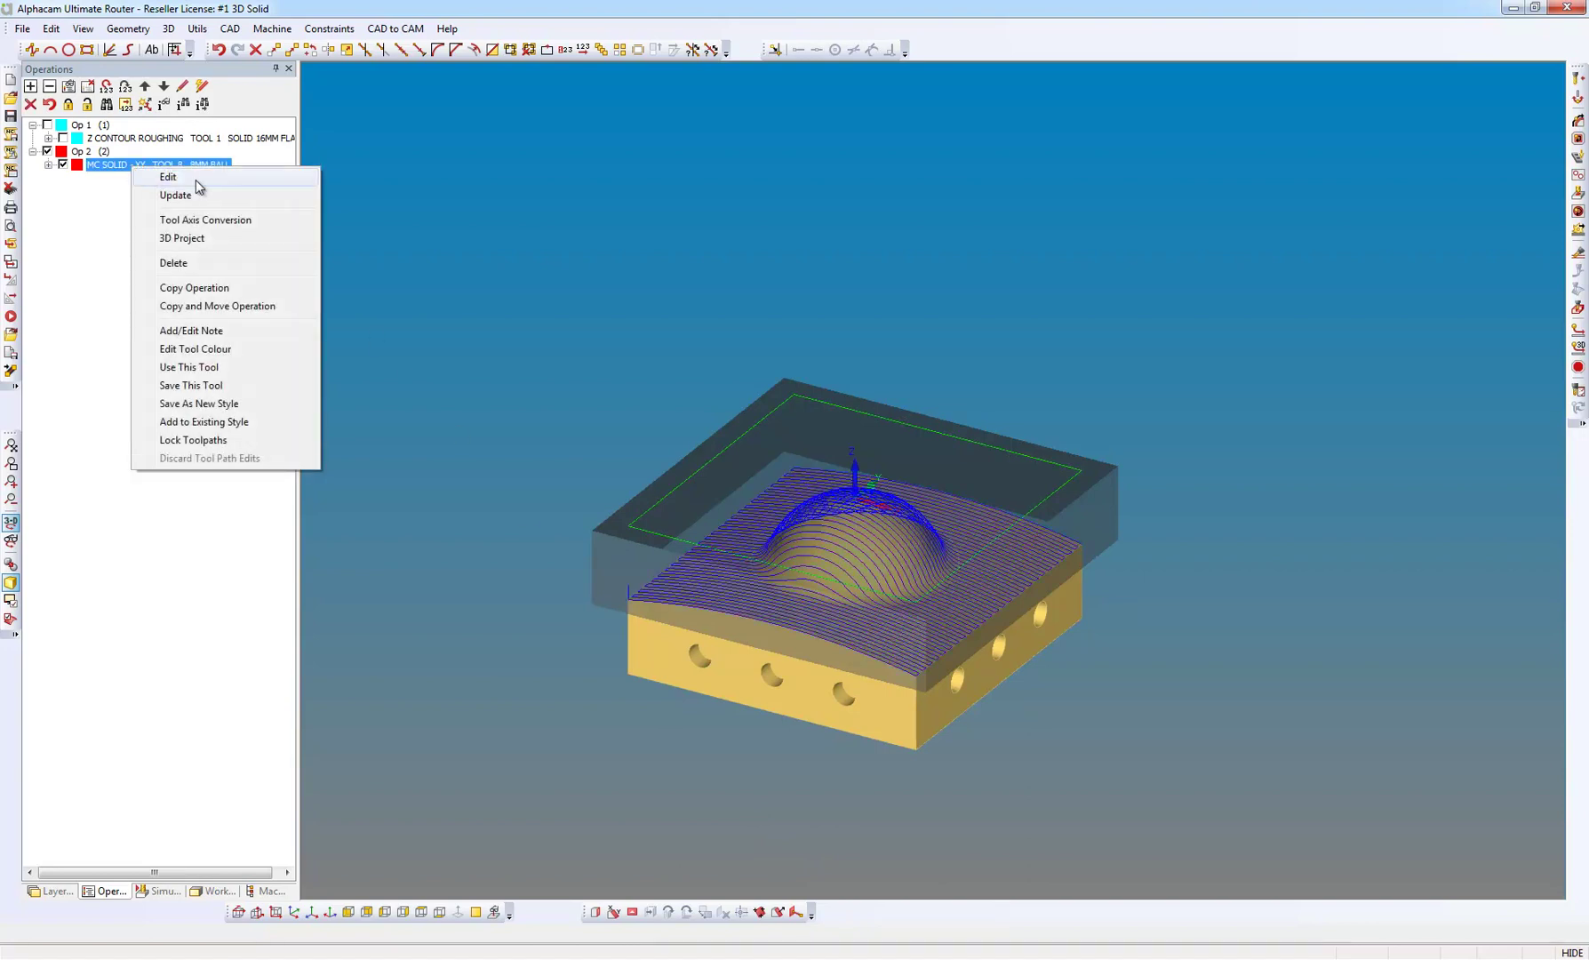
{"action": "left_click", "coordinate": [168, 176]}
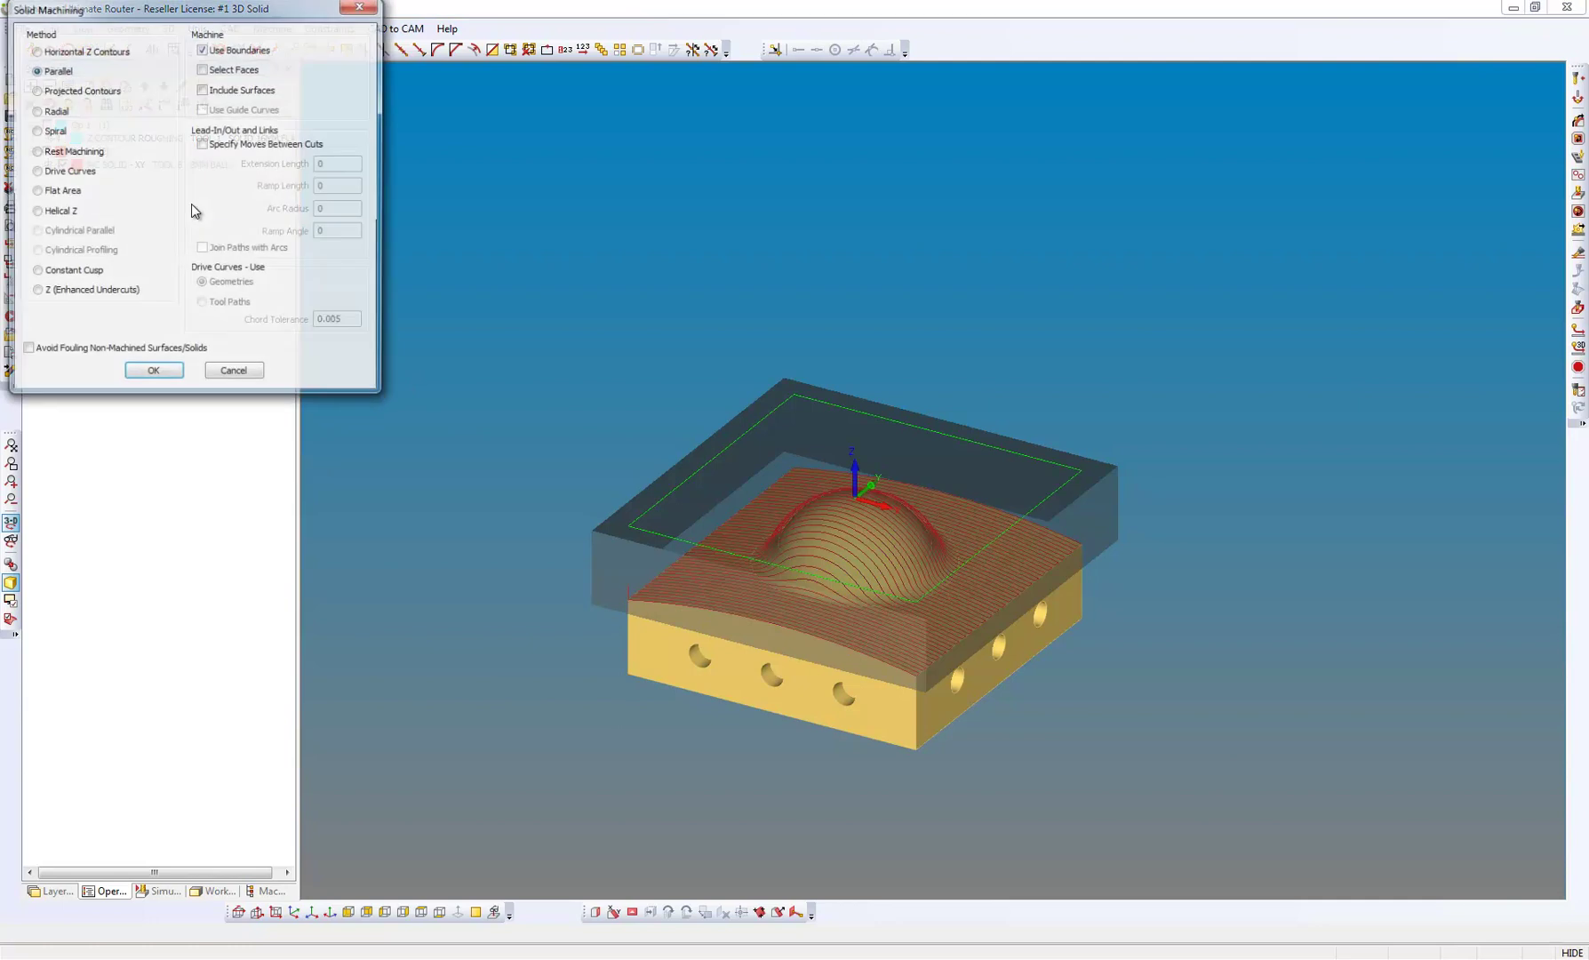
{"action": "left_click", "coordinate": [152, 374]}
{"action": "left_click", "coordinate": [160, 321]}
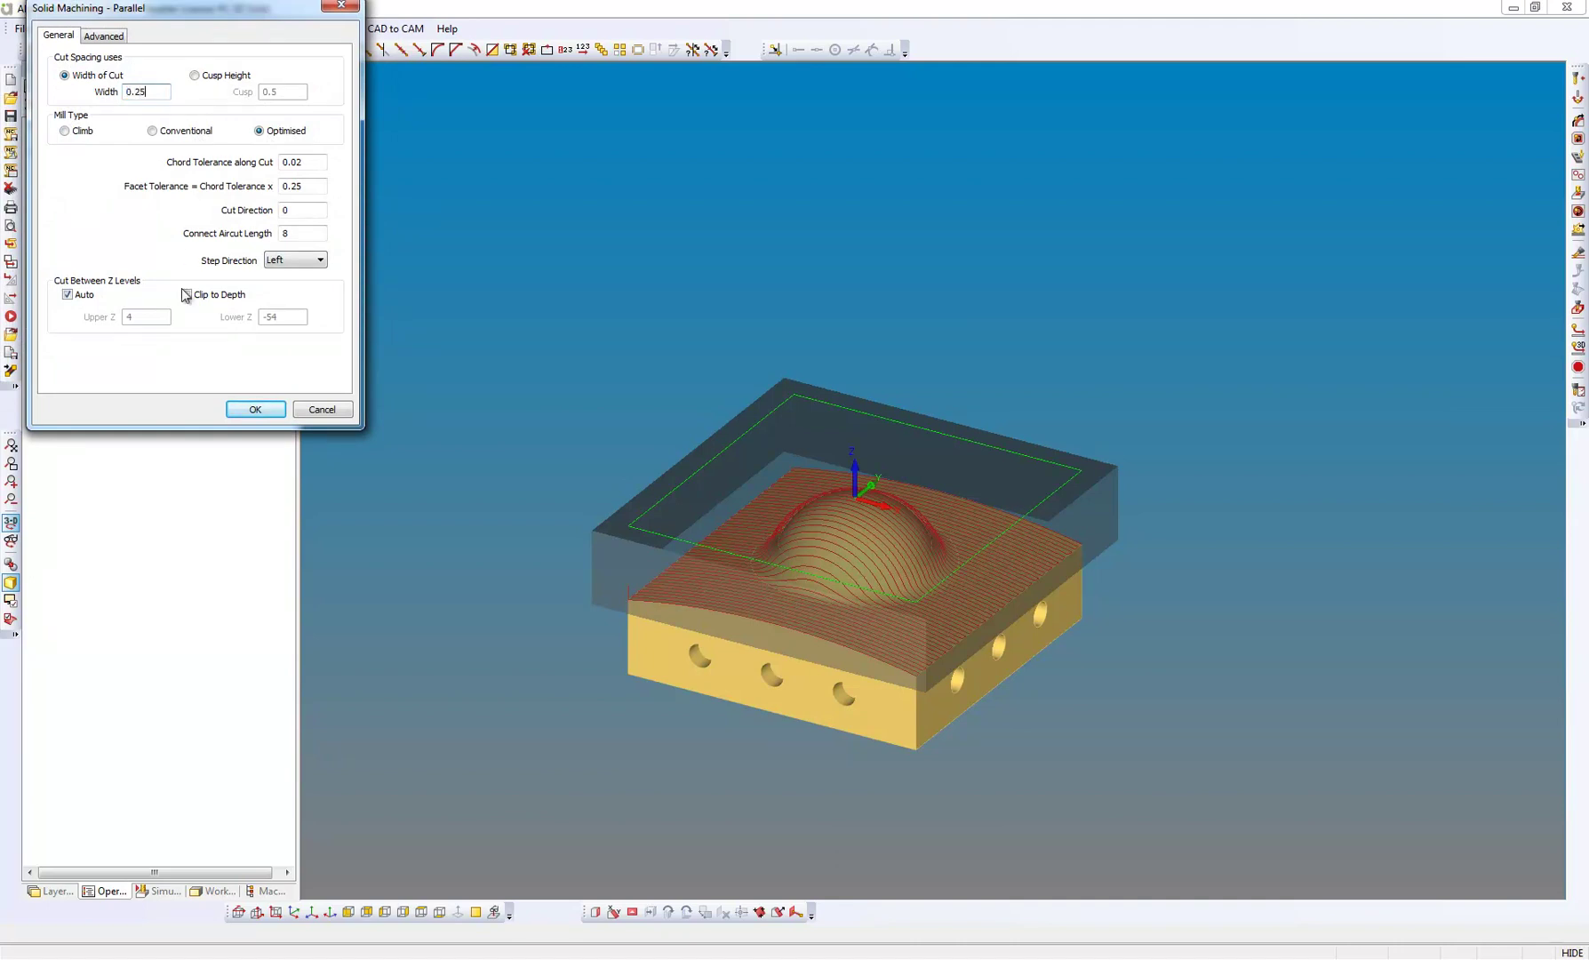
{"action": "left_click", "coordinate": [244, 408]}
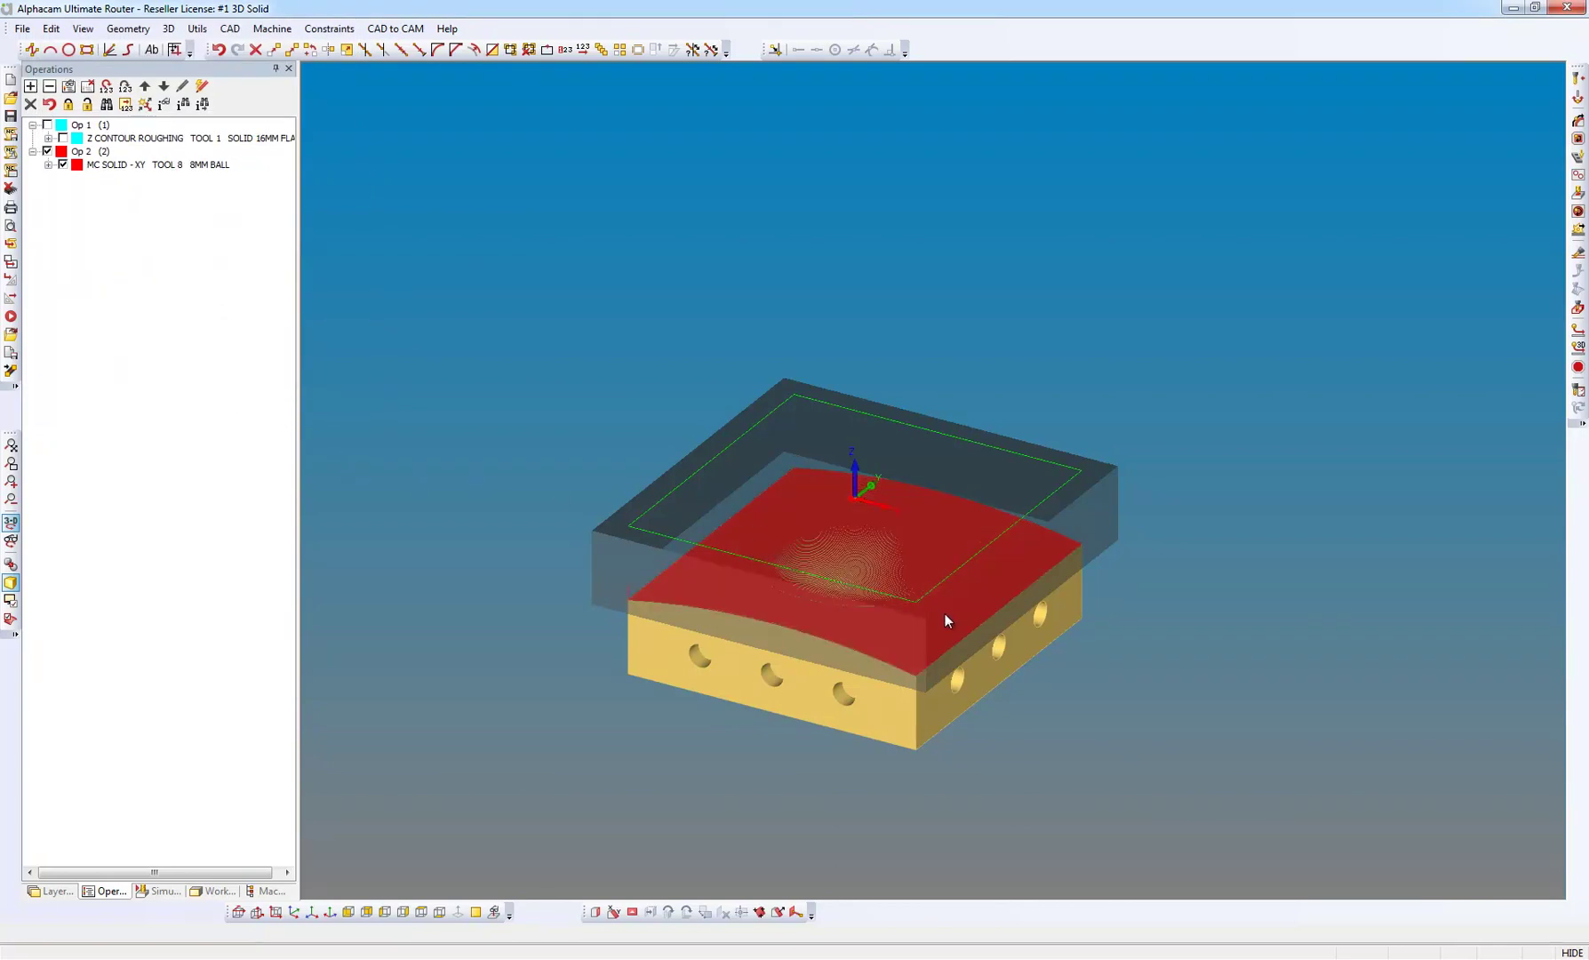
Round the boundary corner with a 50 radius fillet and update the MC SOLID - XY finishing operation
{"action": "scroll", "coordinate": [950, 619], "scroll_direction": "up", "scroll_amount": 5}
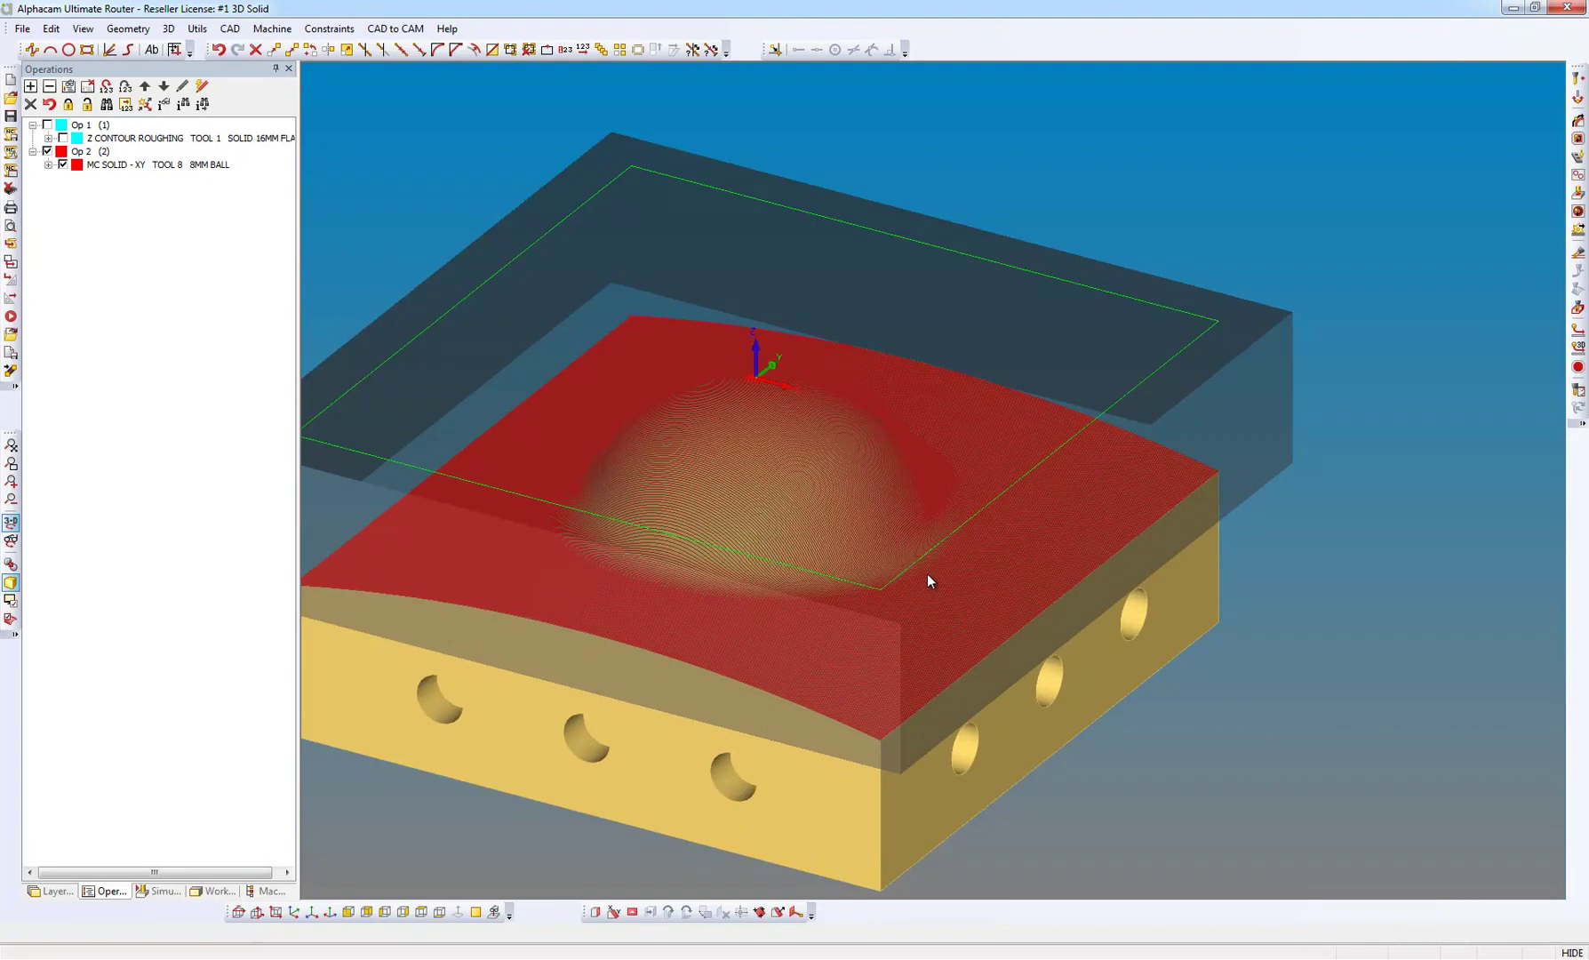
{"action": "left_click", "coordinate": [443, 55]}
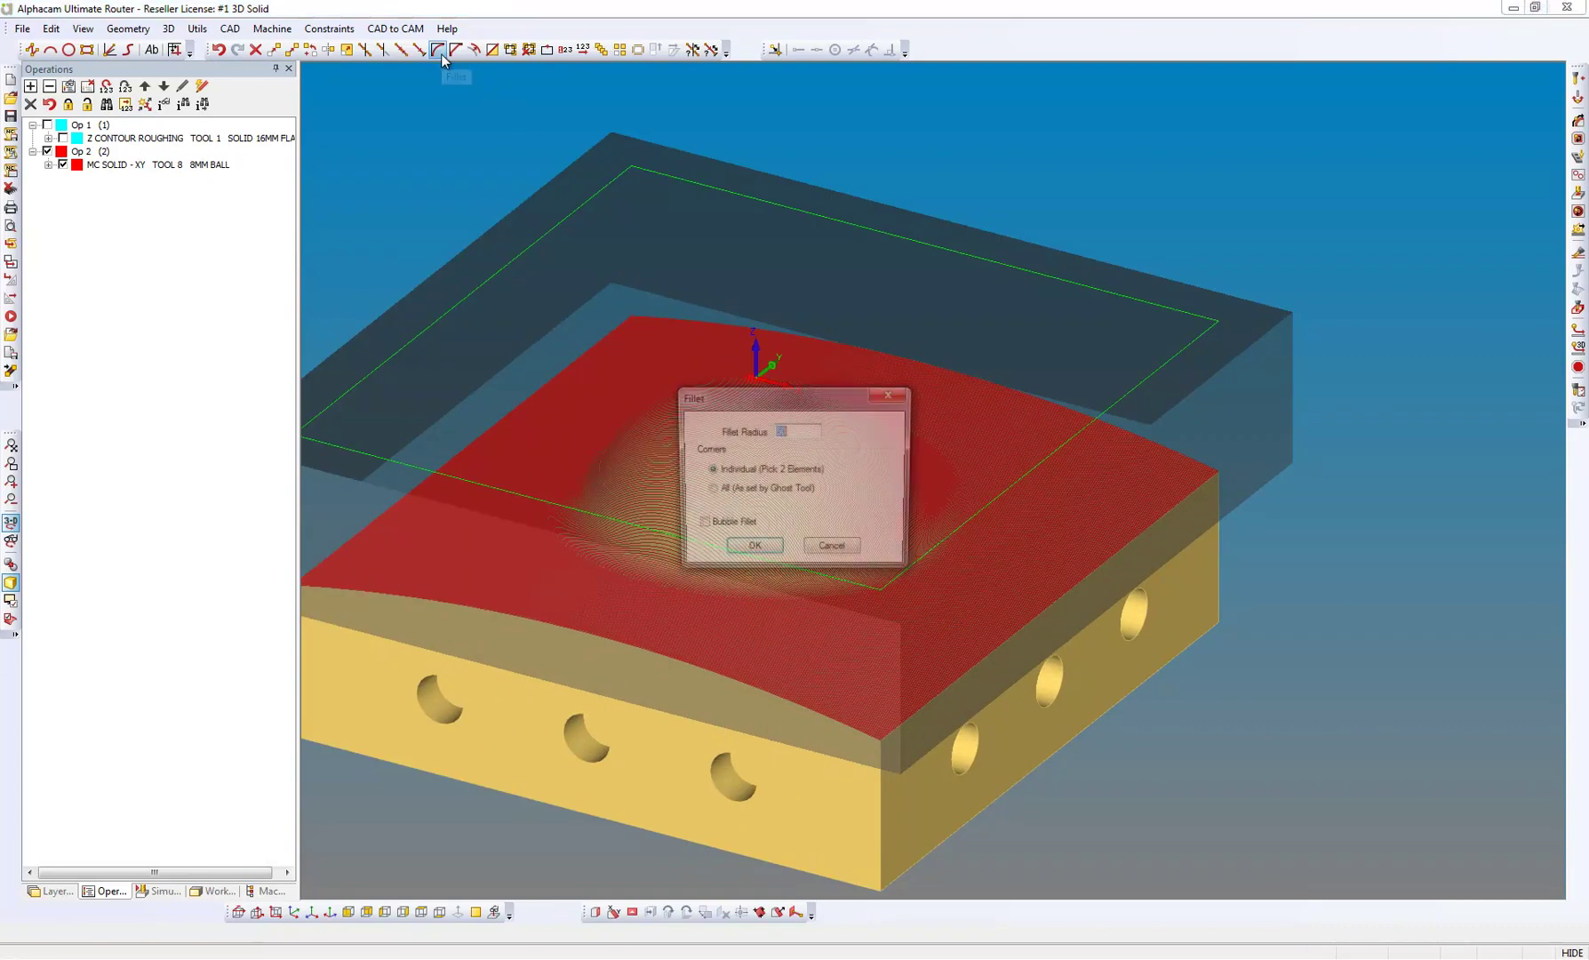
{"action": "left_click", "coordinate": [752, 550]}
{"action": "left_click", "coordinate": [1121, 296]}
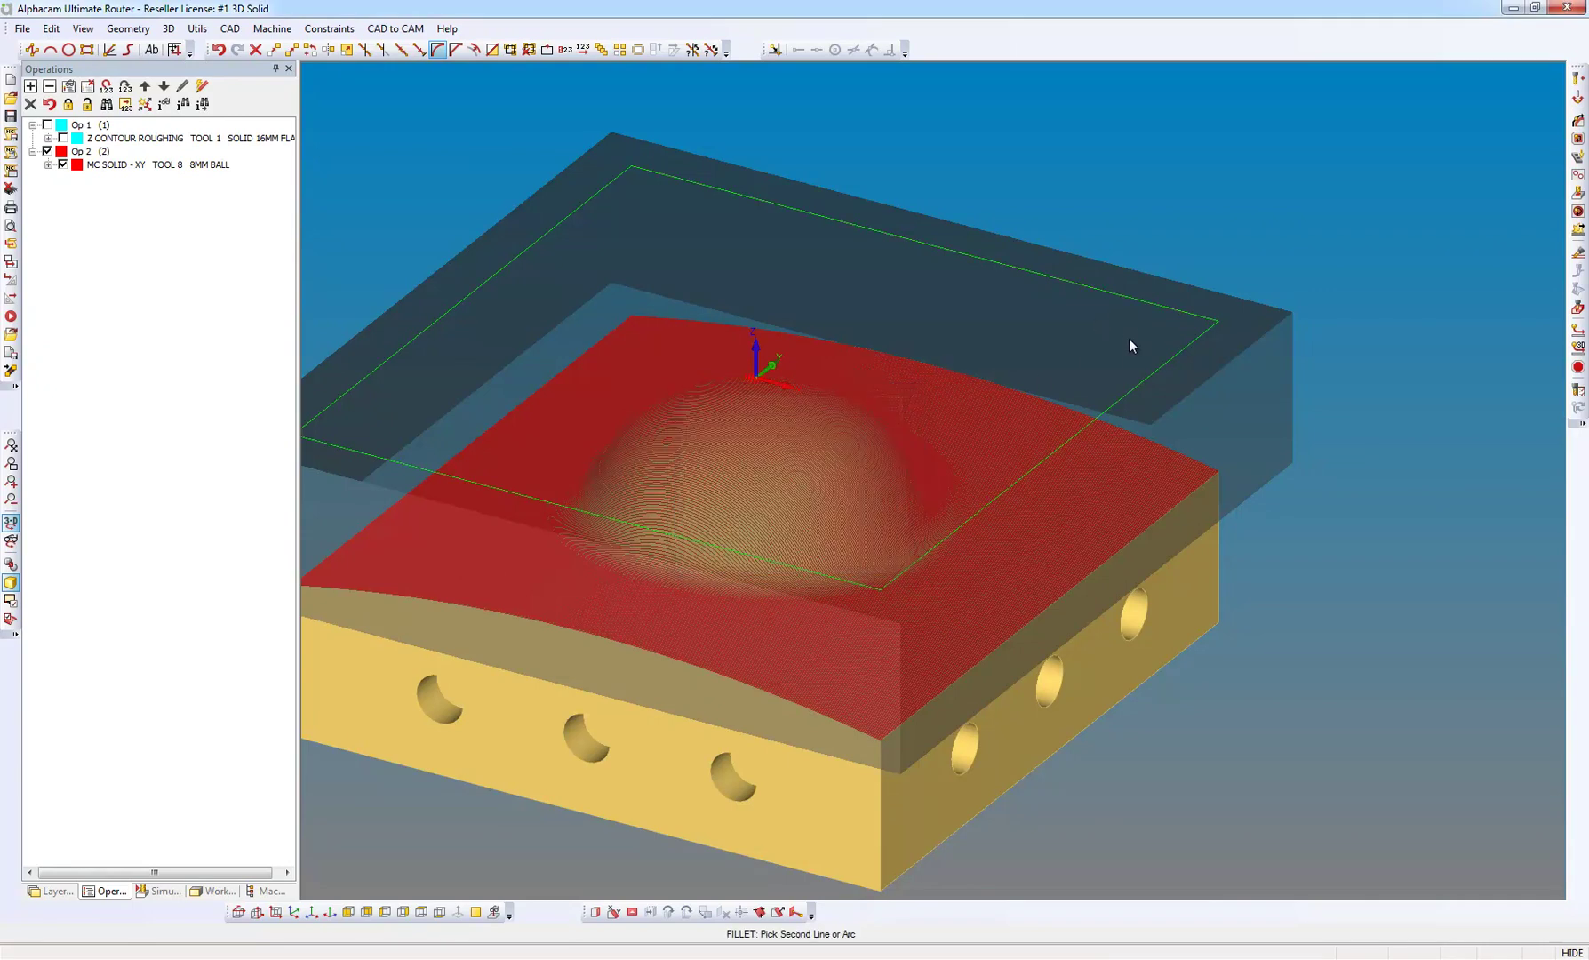
{"action": "left_click", "coordinate": [1137, 384]}
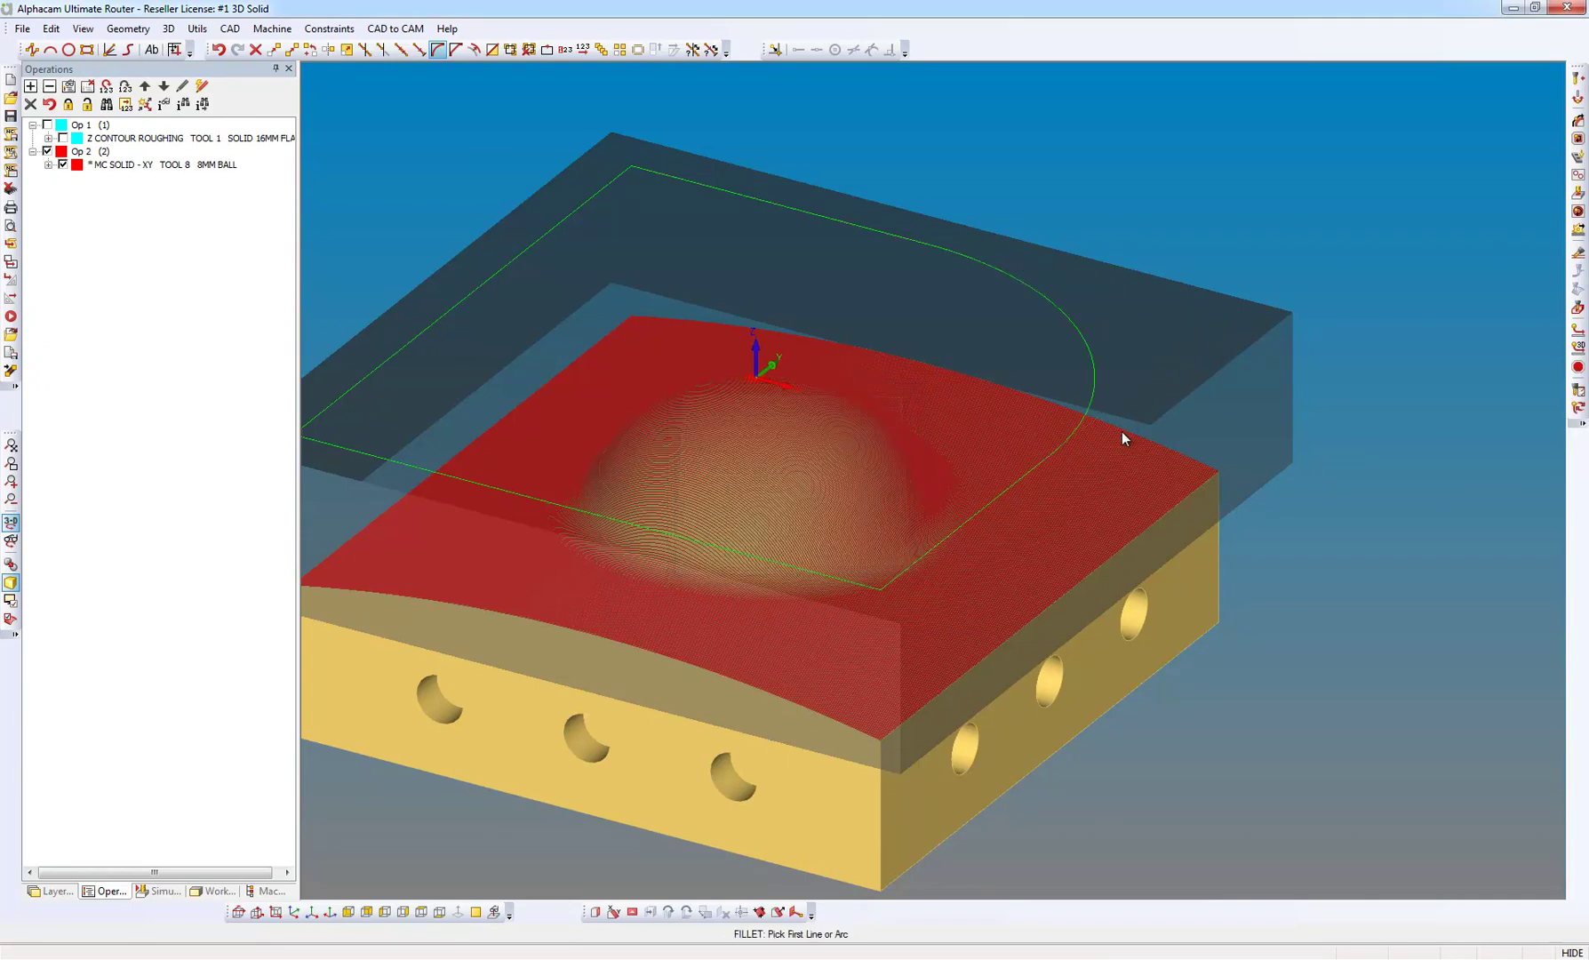
{"action": "key", "text": "Escape"}
{"action": "right_click", "coordinate": [104, 167]}
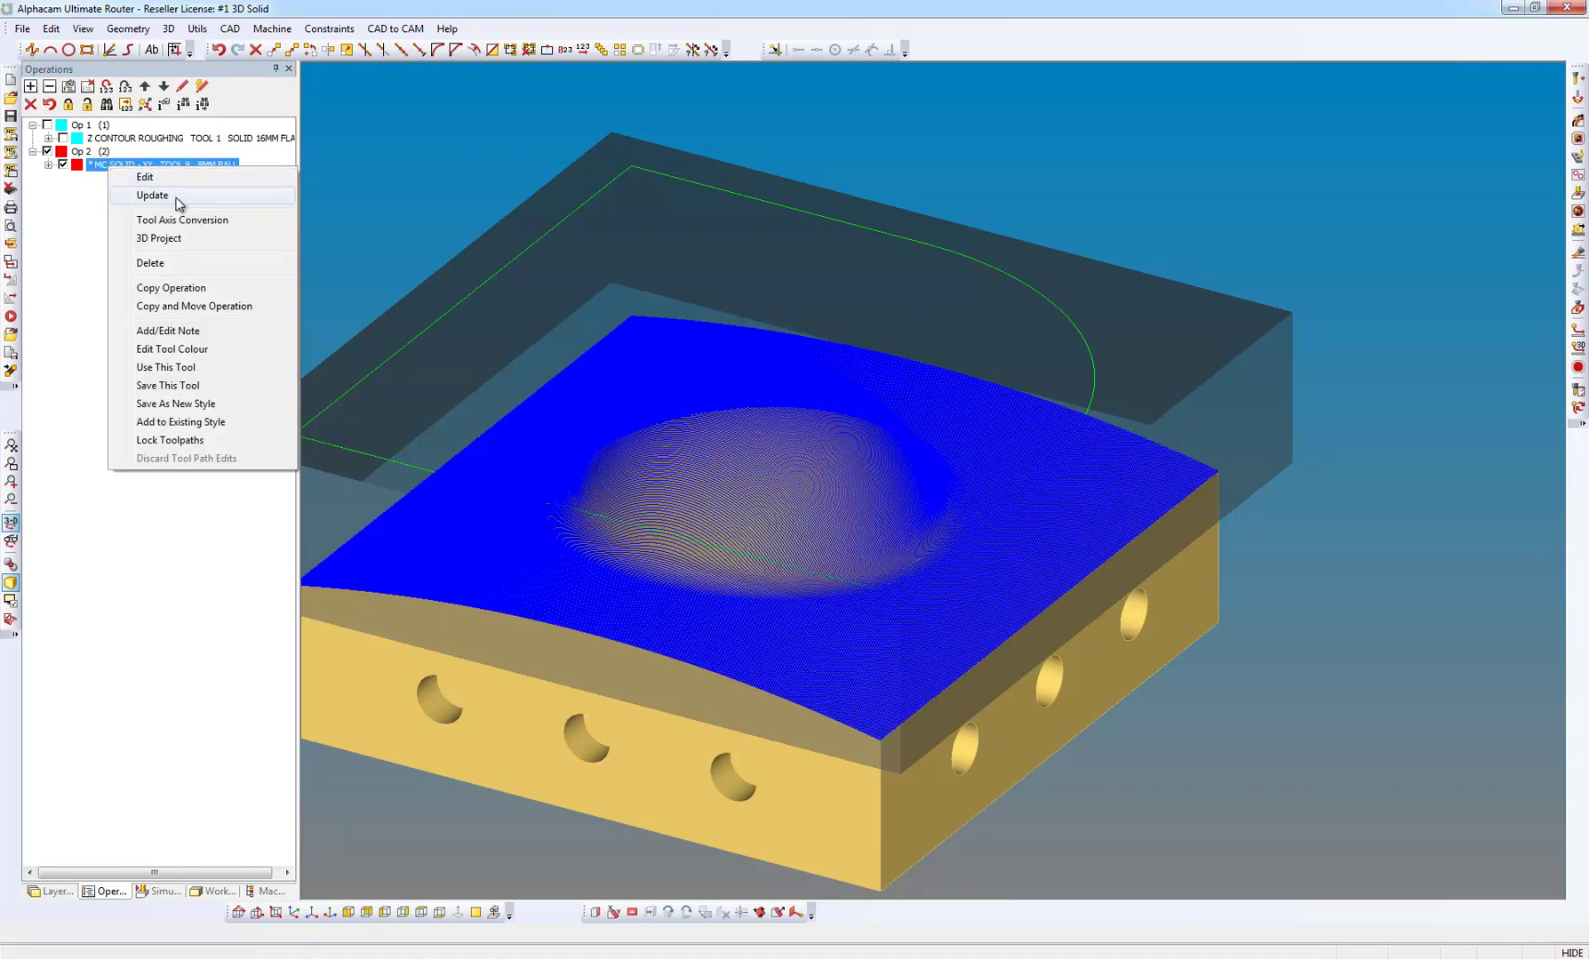
{"action": "left_click", "coordinate": [152, 196]}
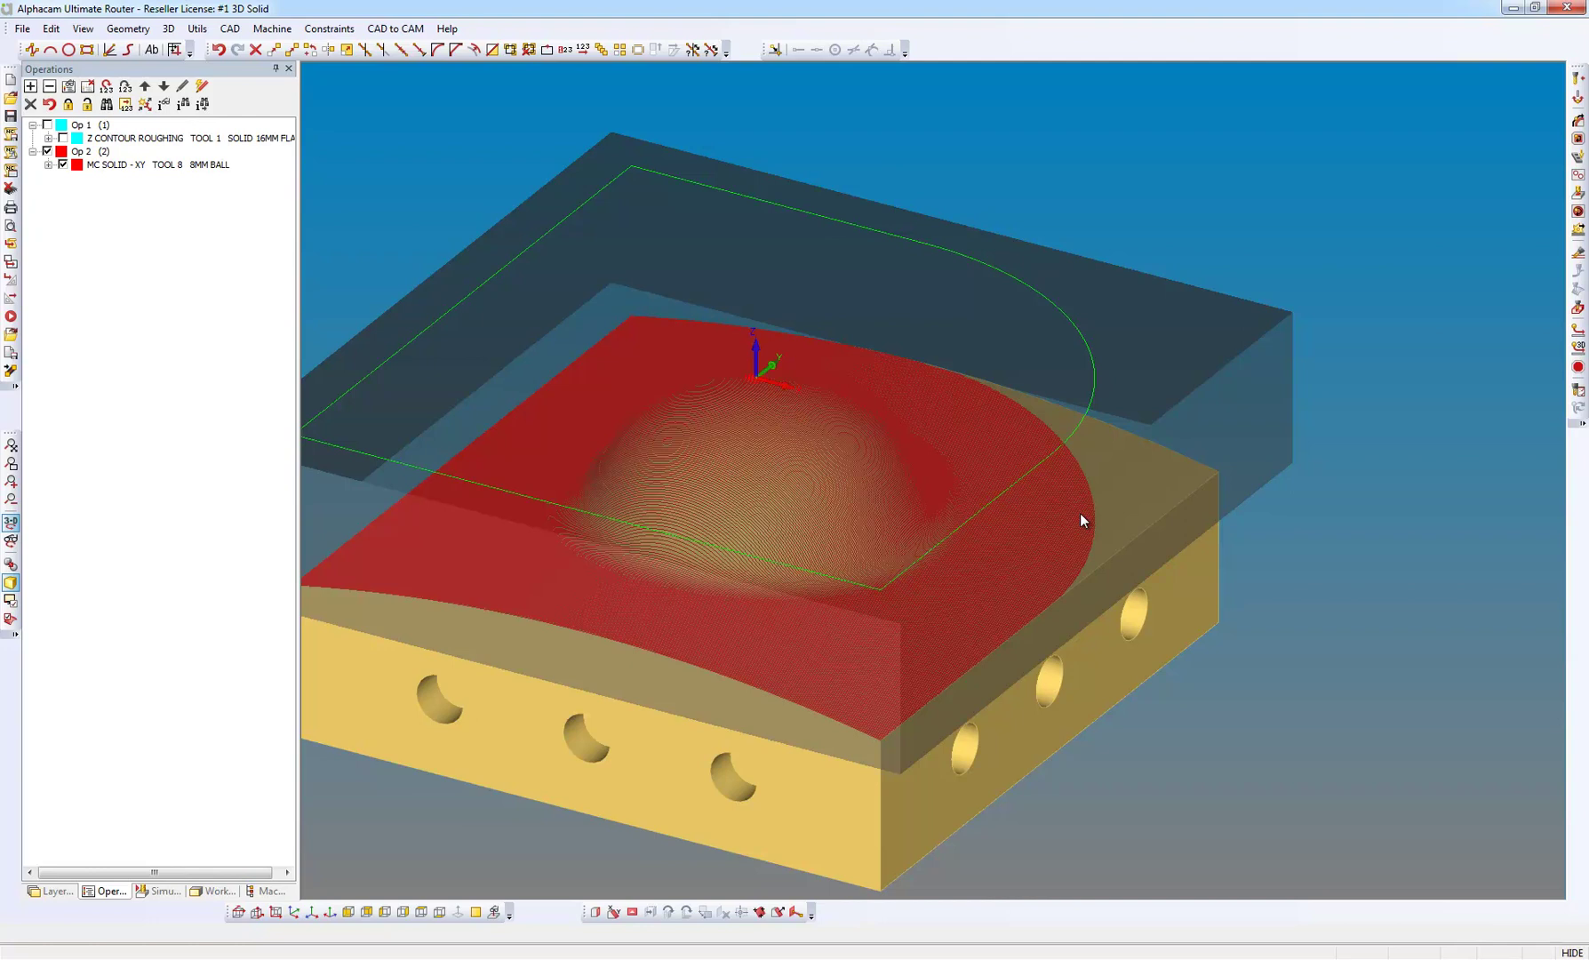
Re-enable Z Contour Roughing and edit it to 0.5 max depth per cut with 0.25 intermediate slices
{"action": "left_click", "coordinate": [62, 138]}
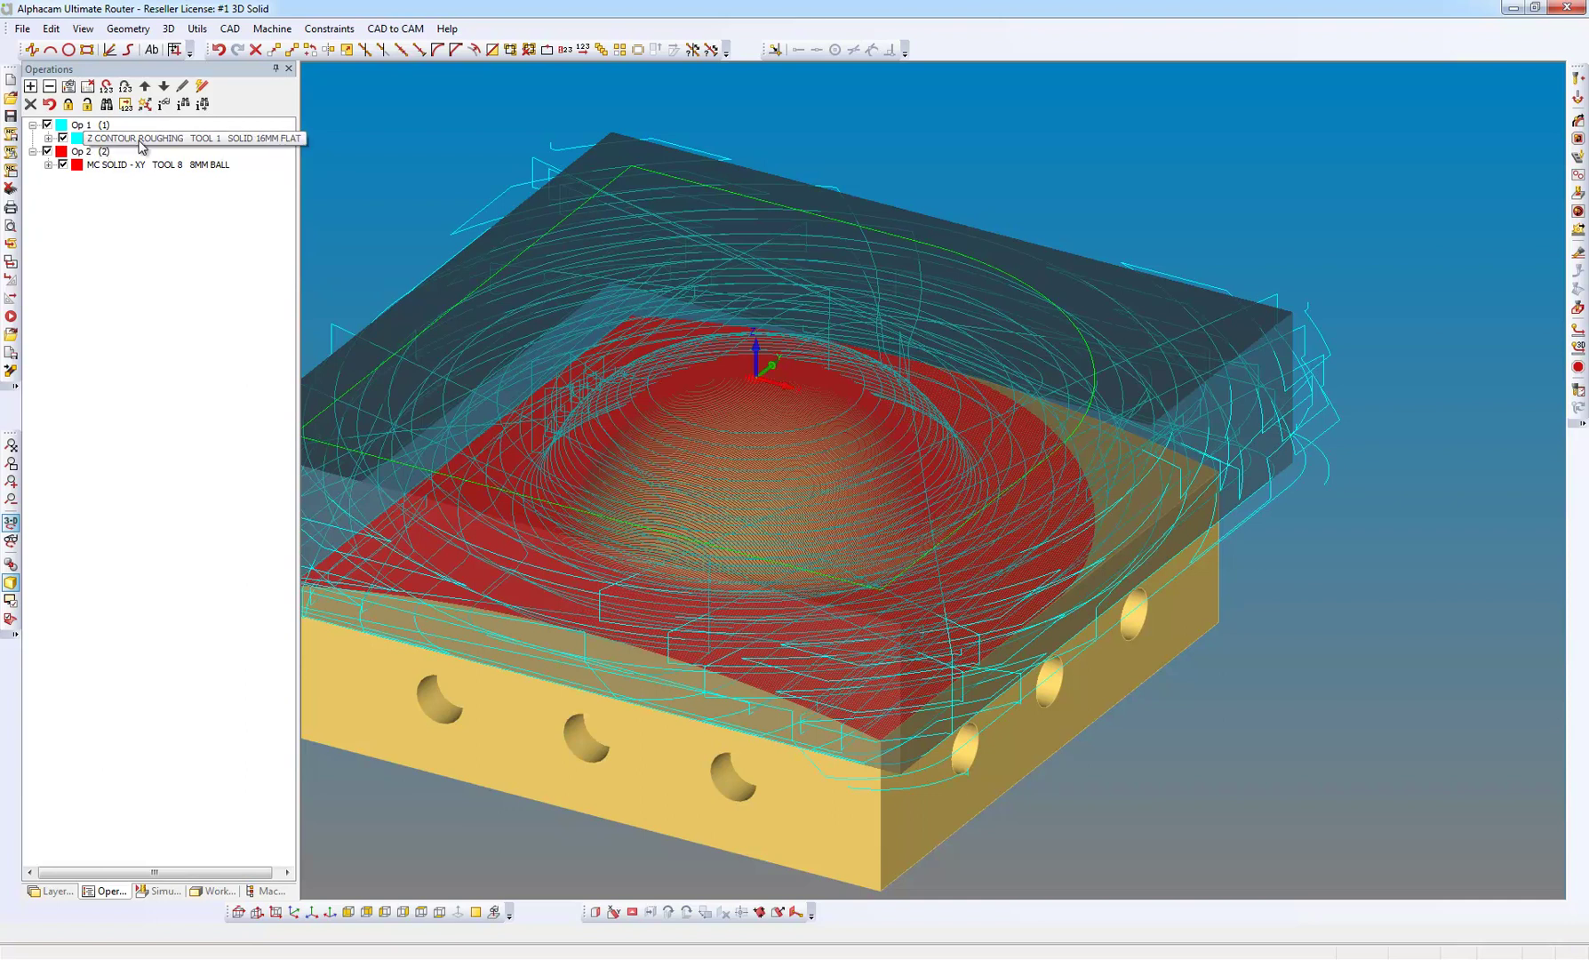
{"action": "right_click", "coordinate": [147, 144]}
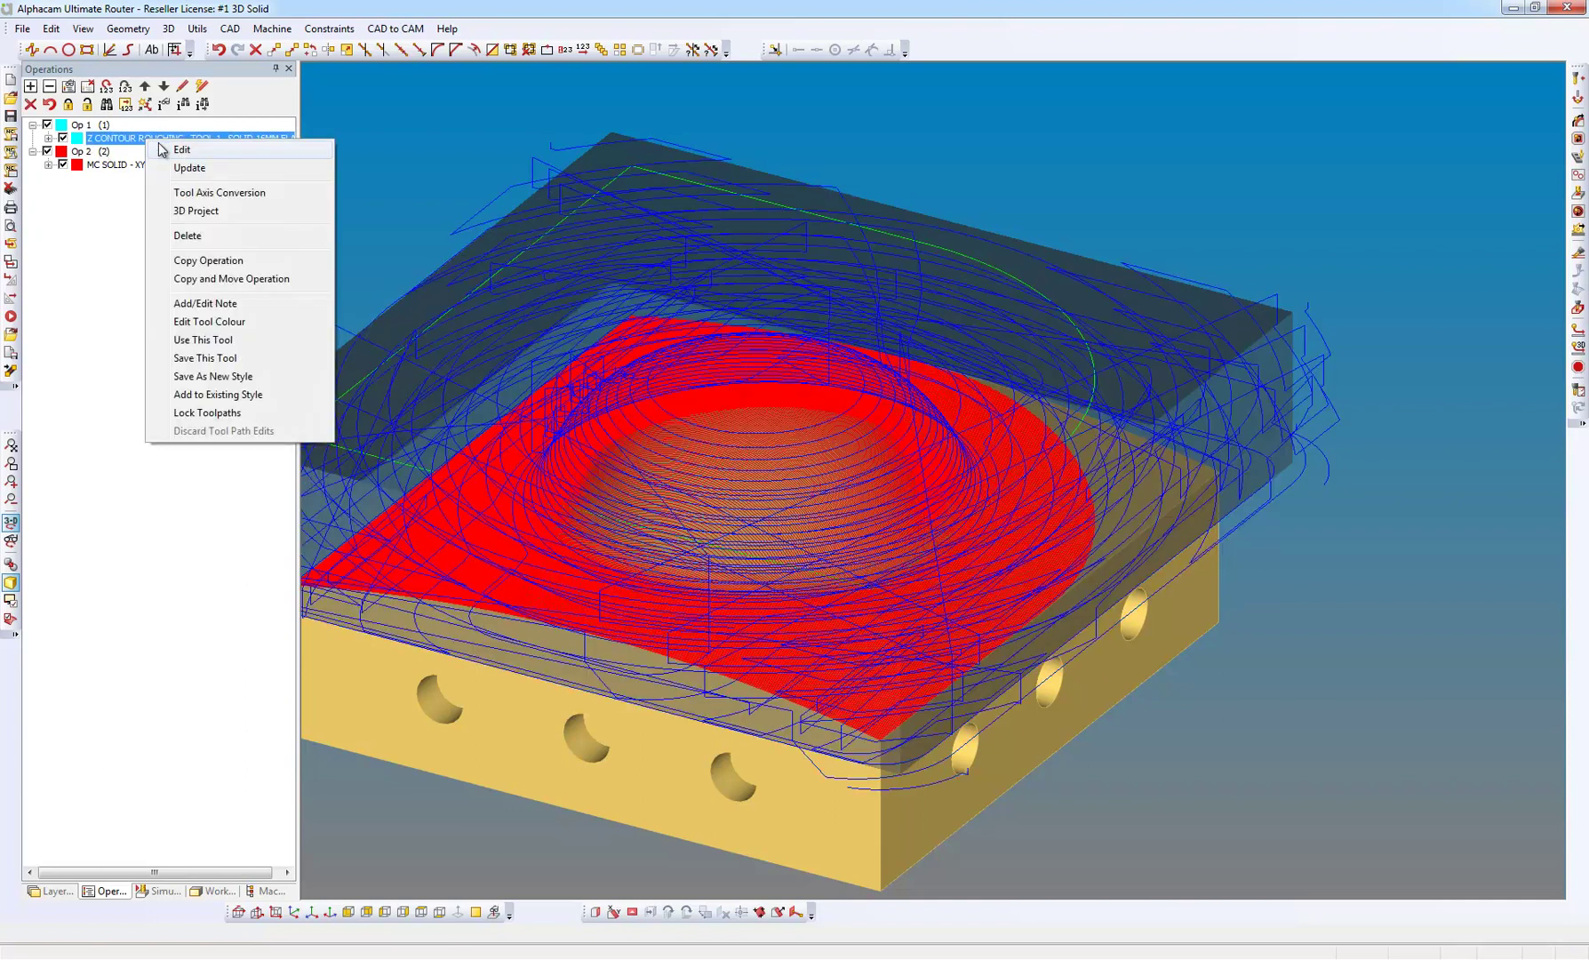
{"action": "left_click", "coordinate": [186, 153]}
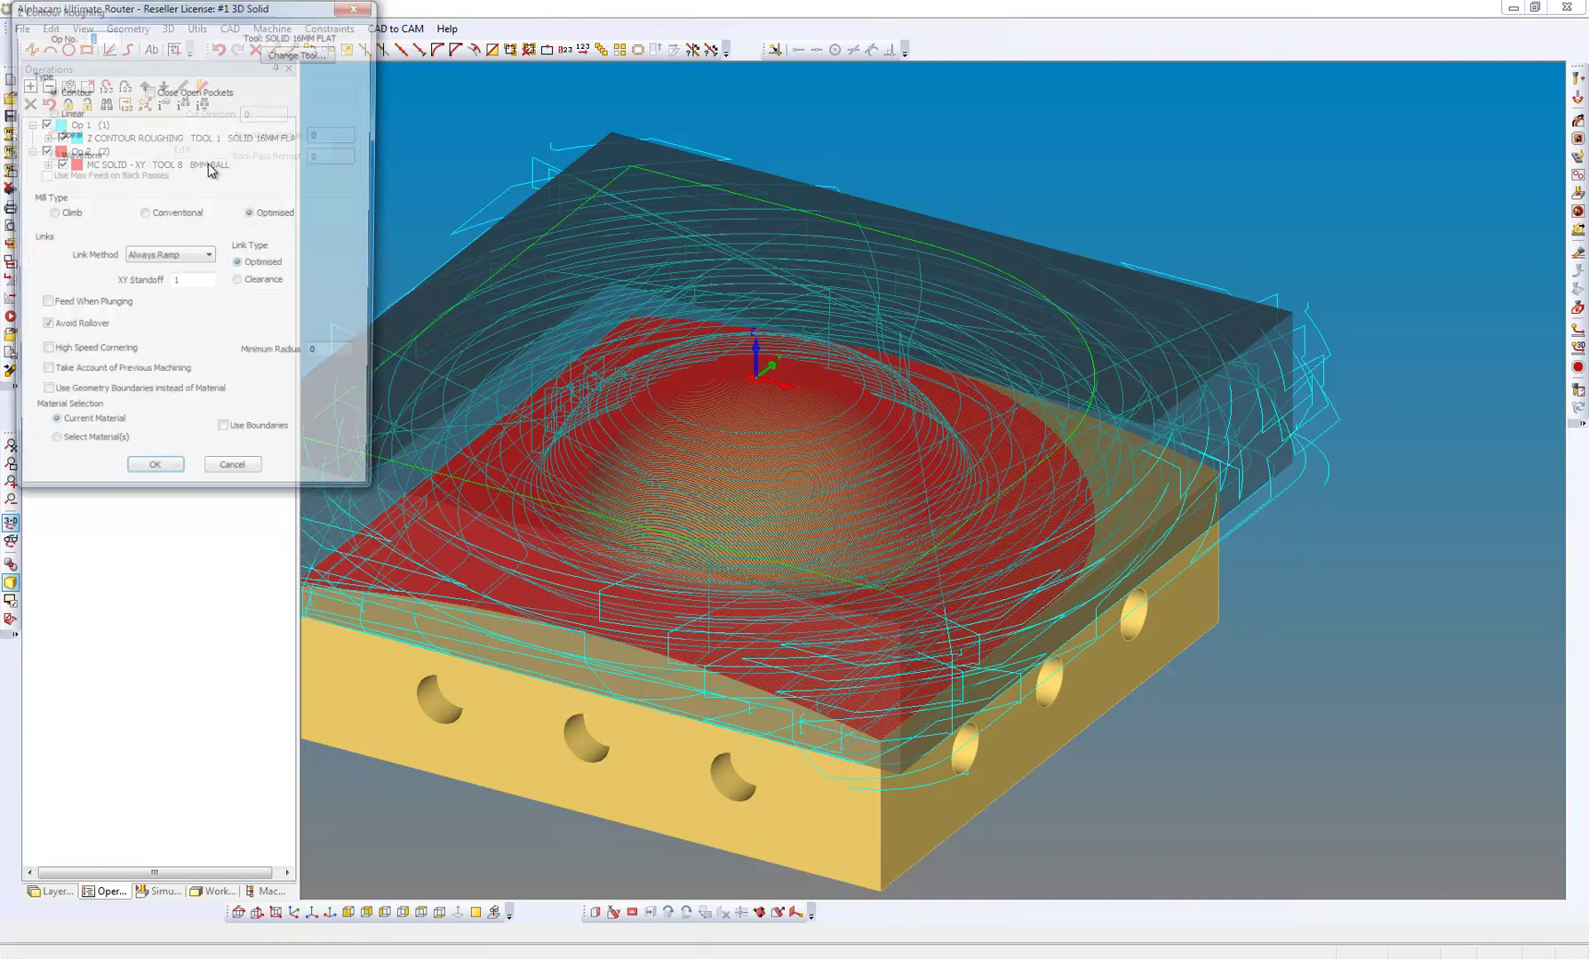
{"action": "left_click", "coordinate": [153, 479]}
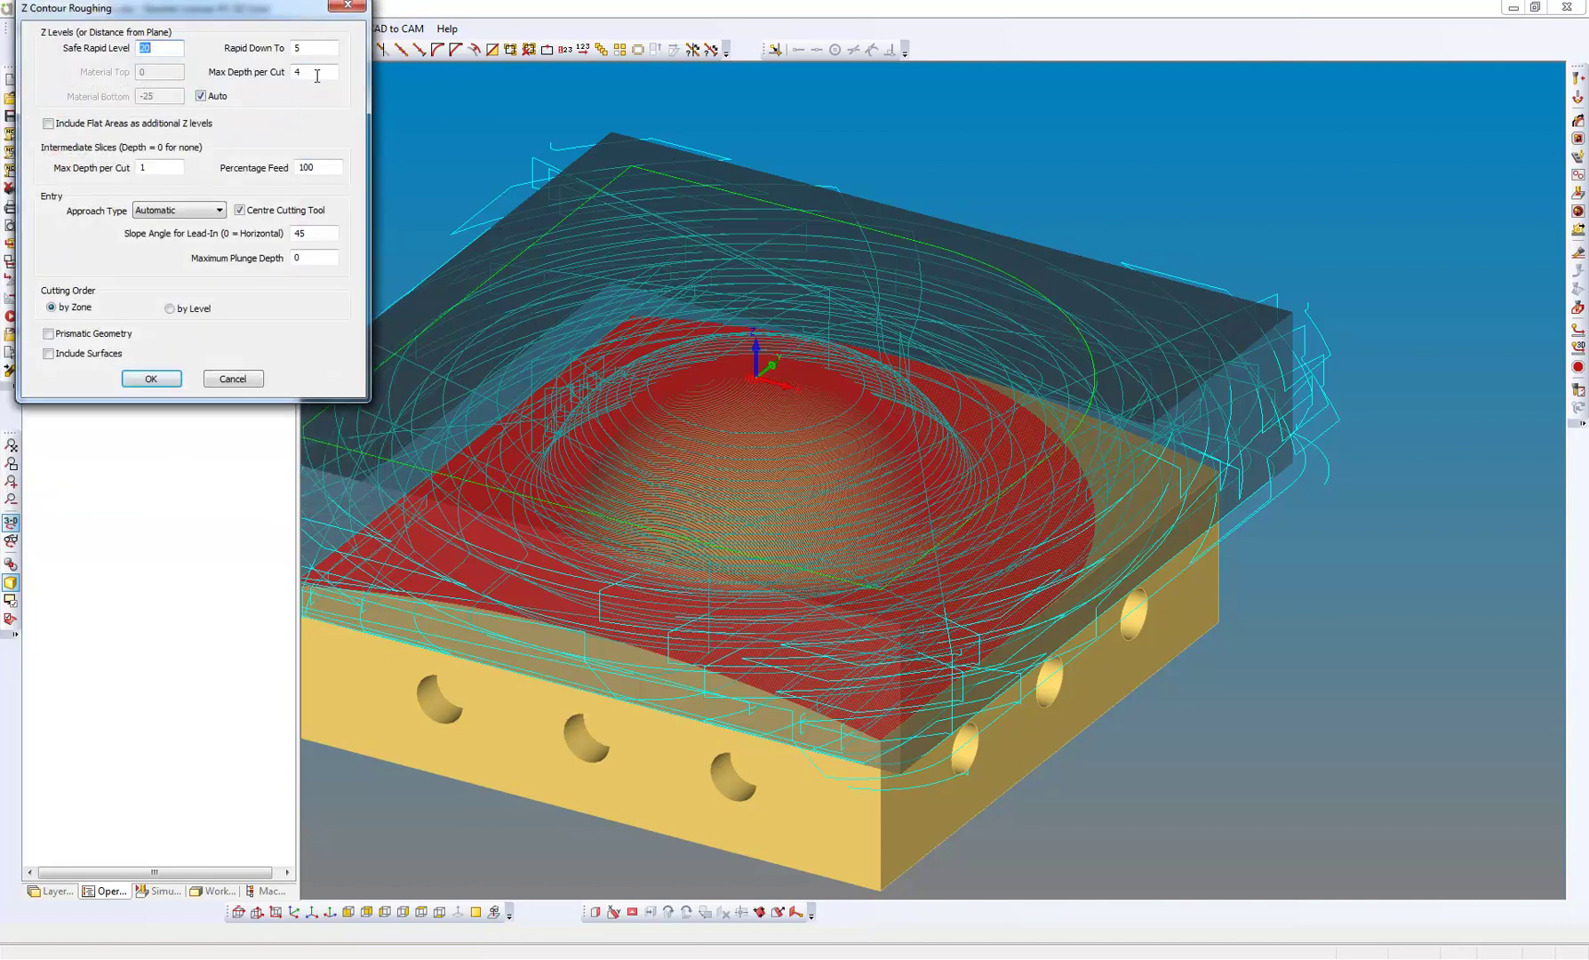
{"action": "left_click", "coordinate": [316, 72]}
{"action": "double_click", "coordinate": [317, 72]}
{"action": "type", "text": "0.5"}
{"action": "double_click", "coordinate": [153, 169]}
{"action": "type", "text": "0.25"}
{"action": "left_click", "coordinate": [155, 379]}
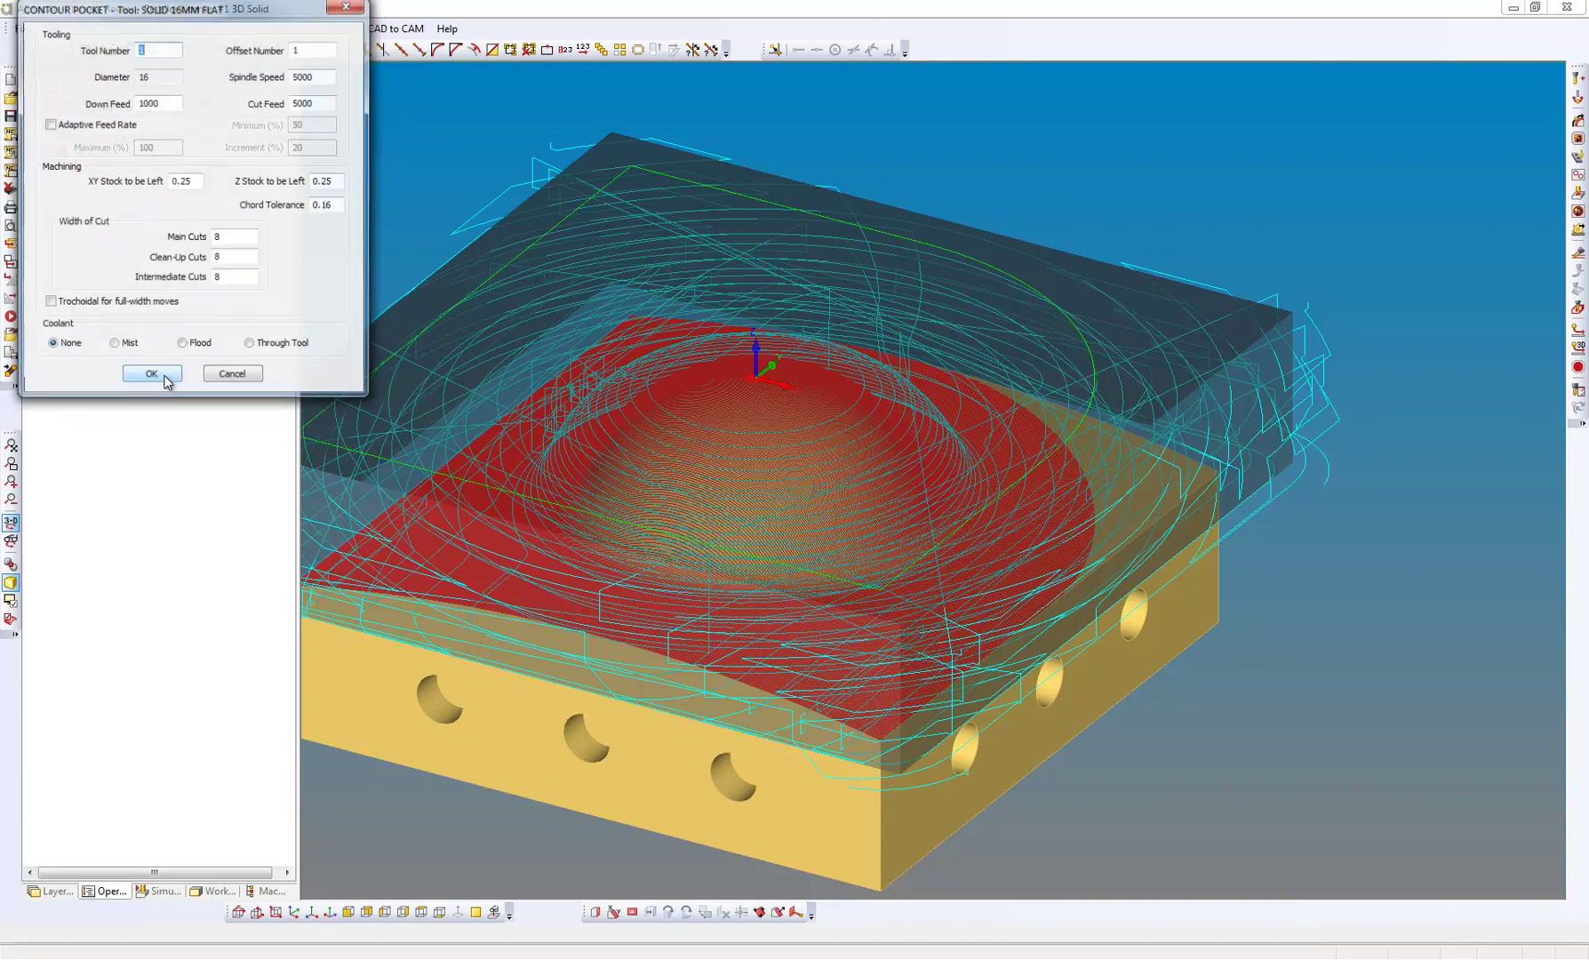
{"action": "left_click", "coordinate": [151, 377]}
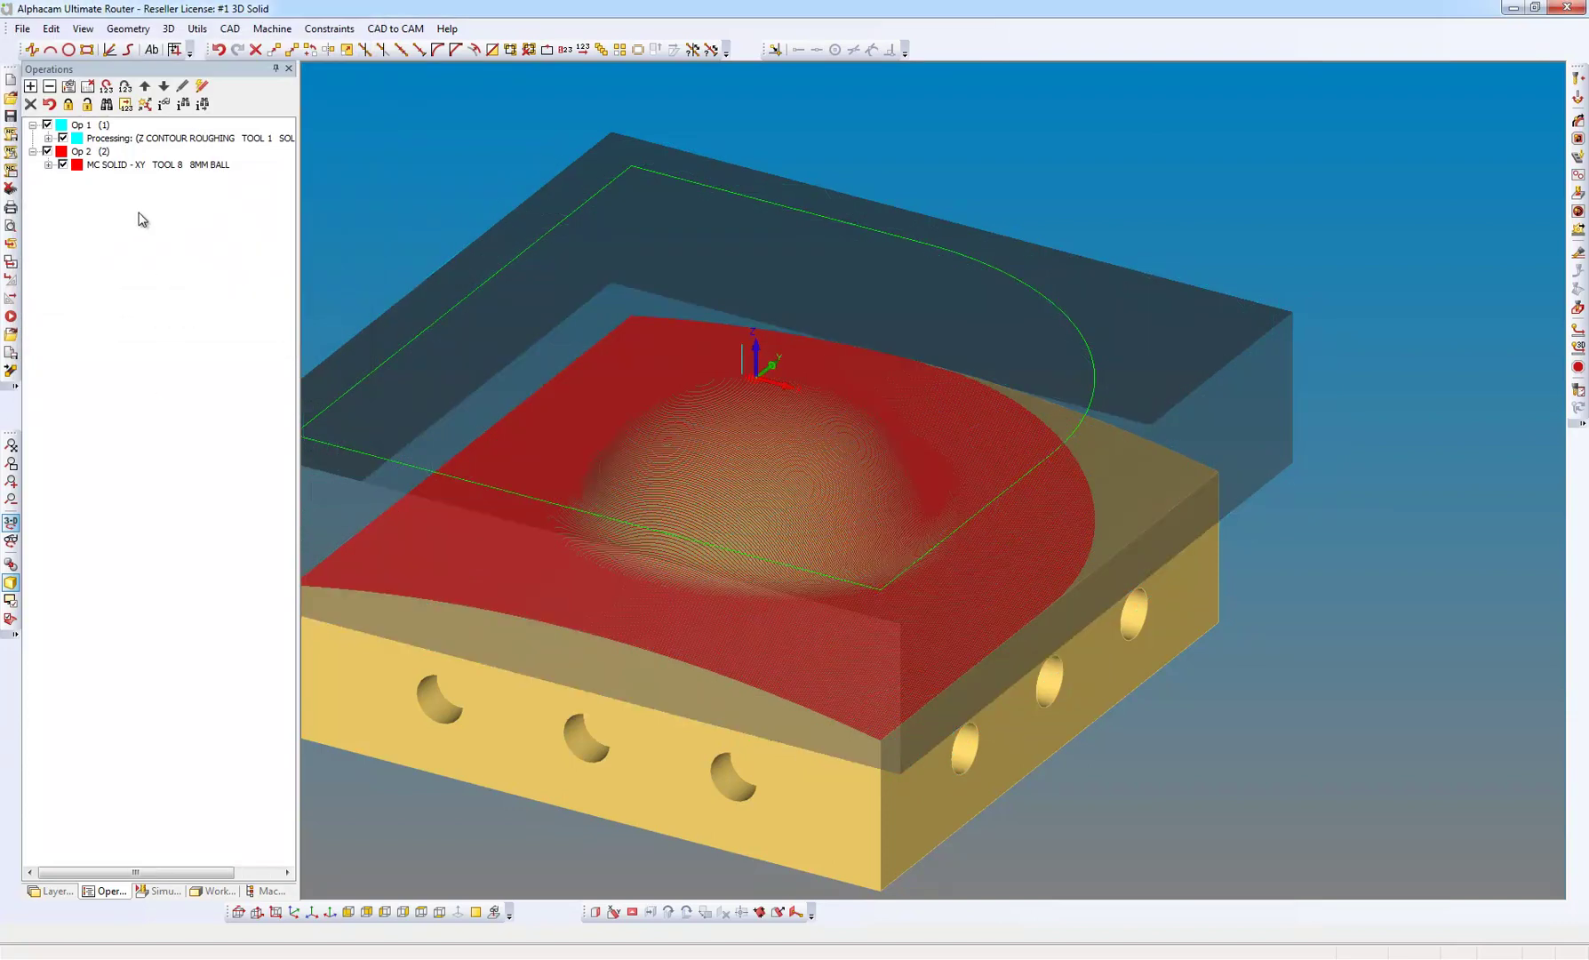
Run Automatic Extraction with Find Drillable Holes to outline the solid's side holes
{"action": "left_click", "coordinate": [177, 32]}
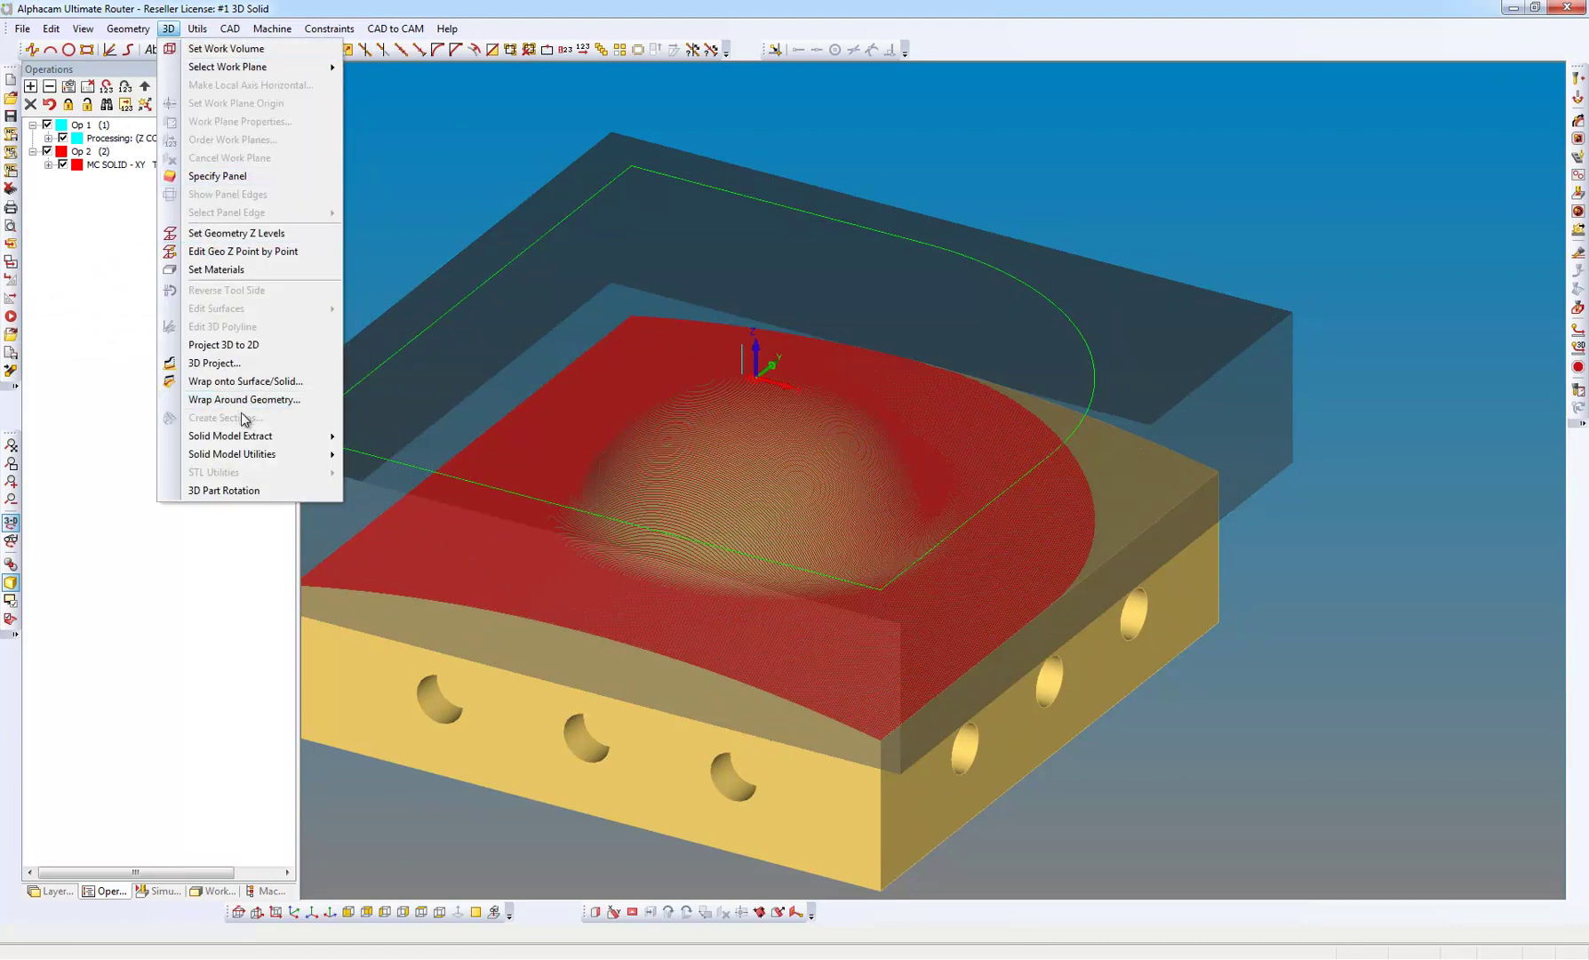
{"action": "mouse_move", "coordinate": [249, 437]}
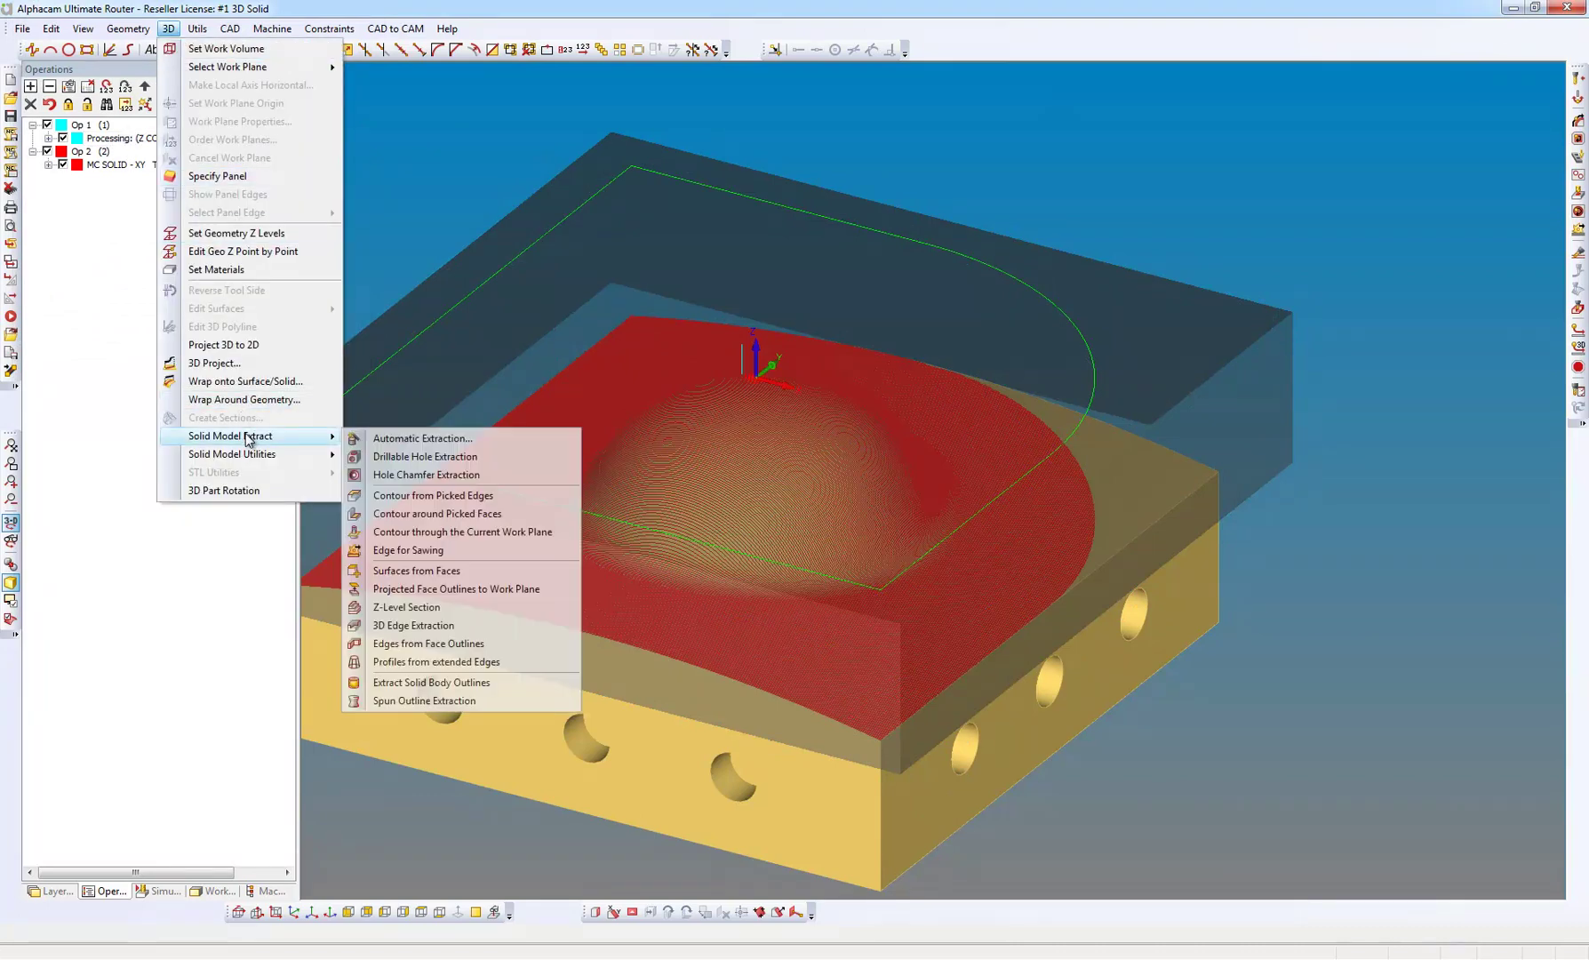
{"action": "left_click", "coordinate": [421, 439]}
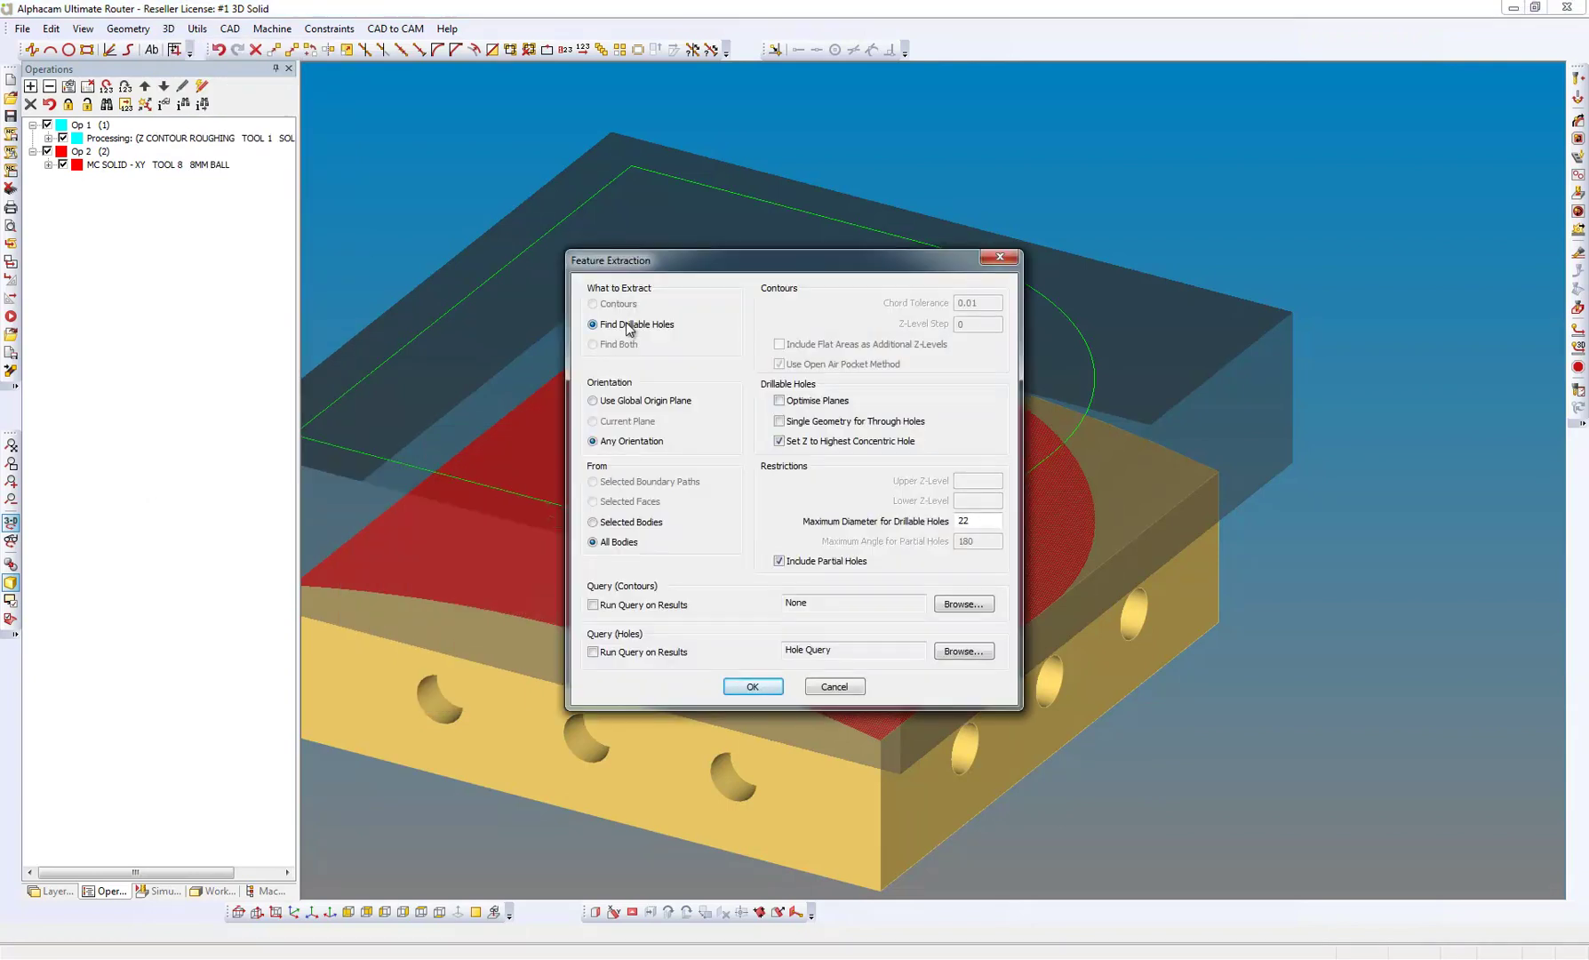
{"action": "left_click", "coordinate": [756, 686]}
{"action": "scroll", "coordinate": [739, 803], "scroll_direction": "up", "scroll_amount": 3}
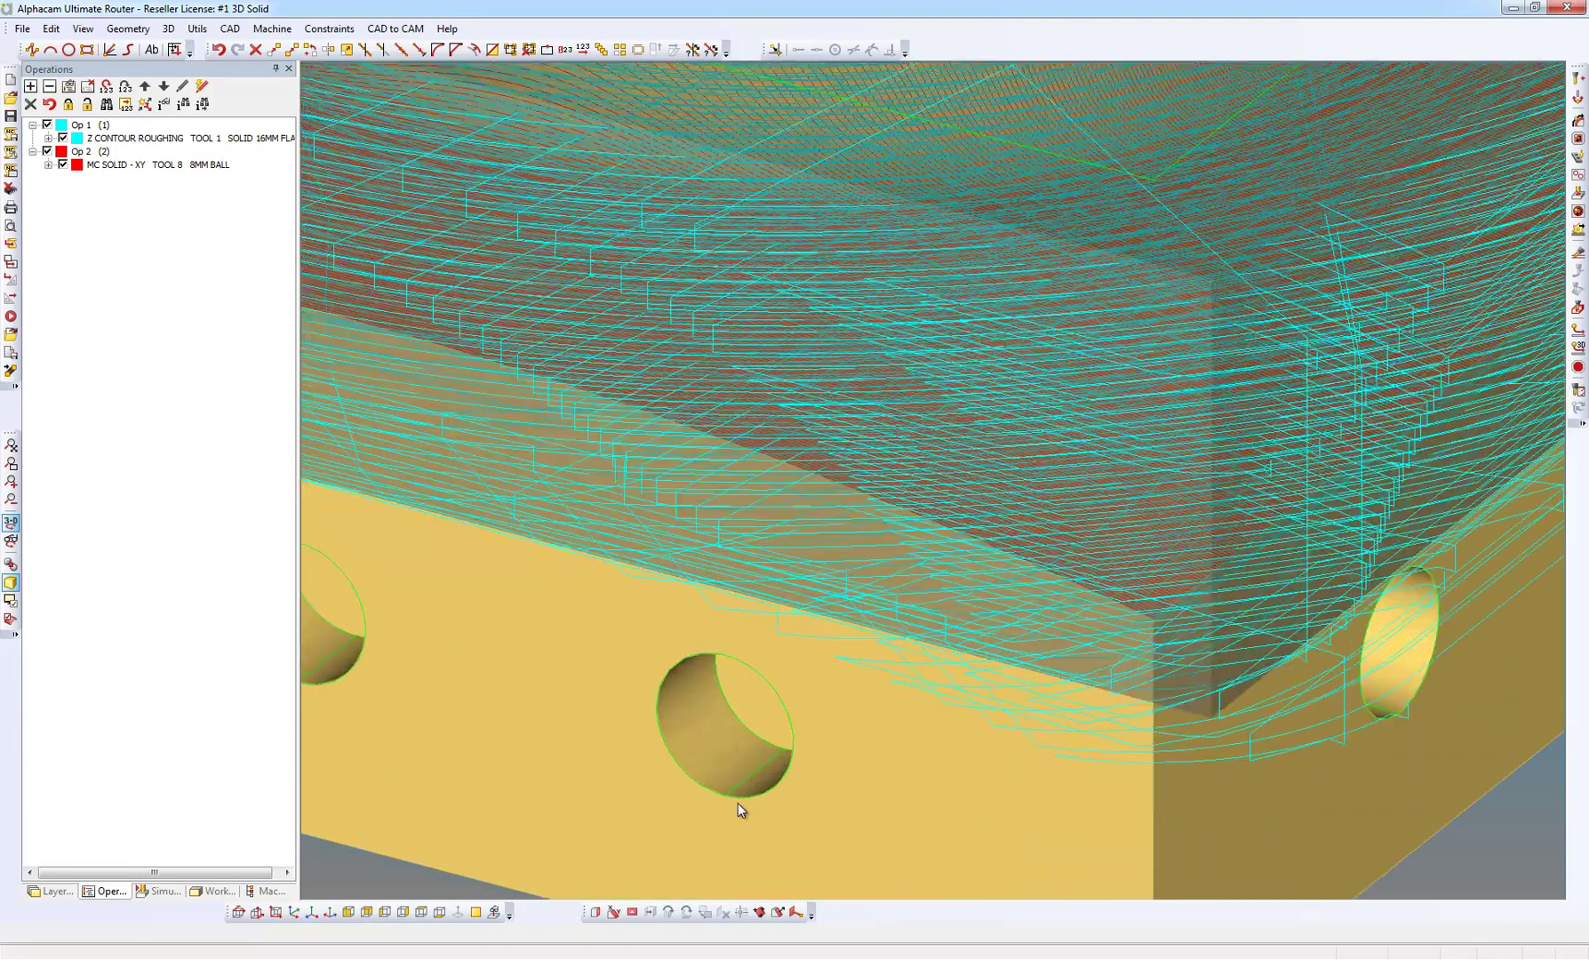
{"action": "scroll", "coordinate": [740, 801], "scroll_direction": "down", "scroll_amount": 3}
{"action": "scroll", "coordinate": [740, 803], "scroll_direction": "down", "scroll_amount": 2}
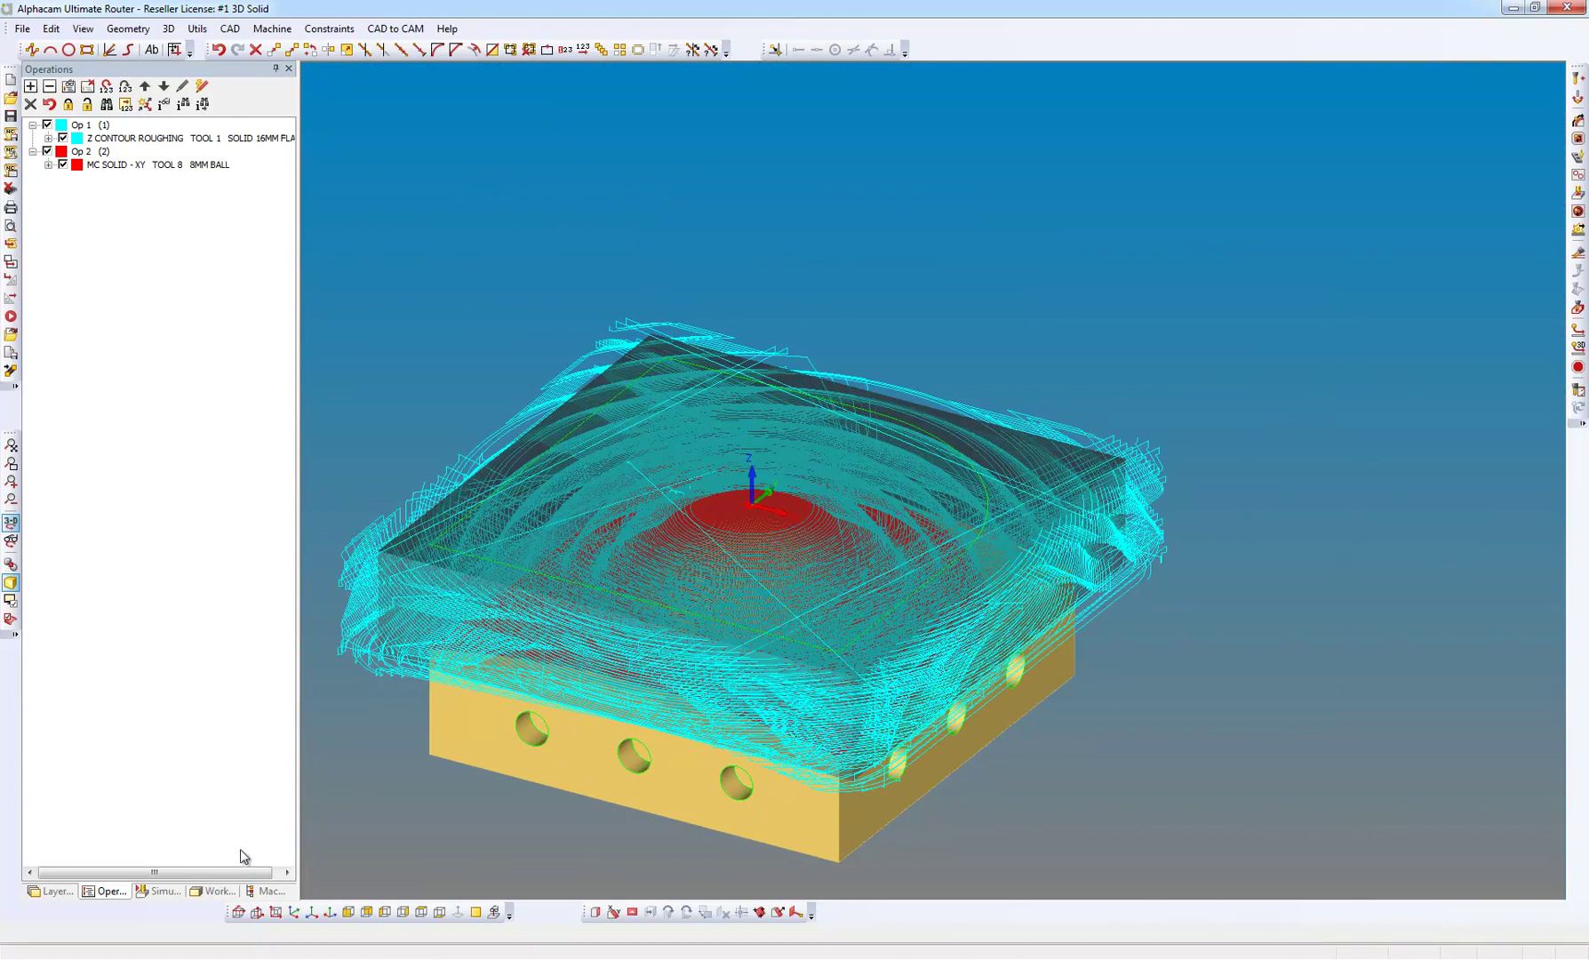
Apply the Drill Holes machining style to all extracted side holes
{"action": "left_click", "coordinate": [279, 891]}
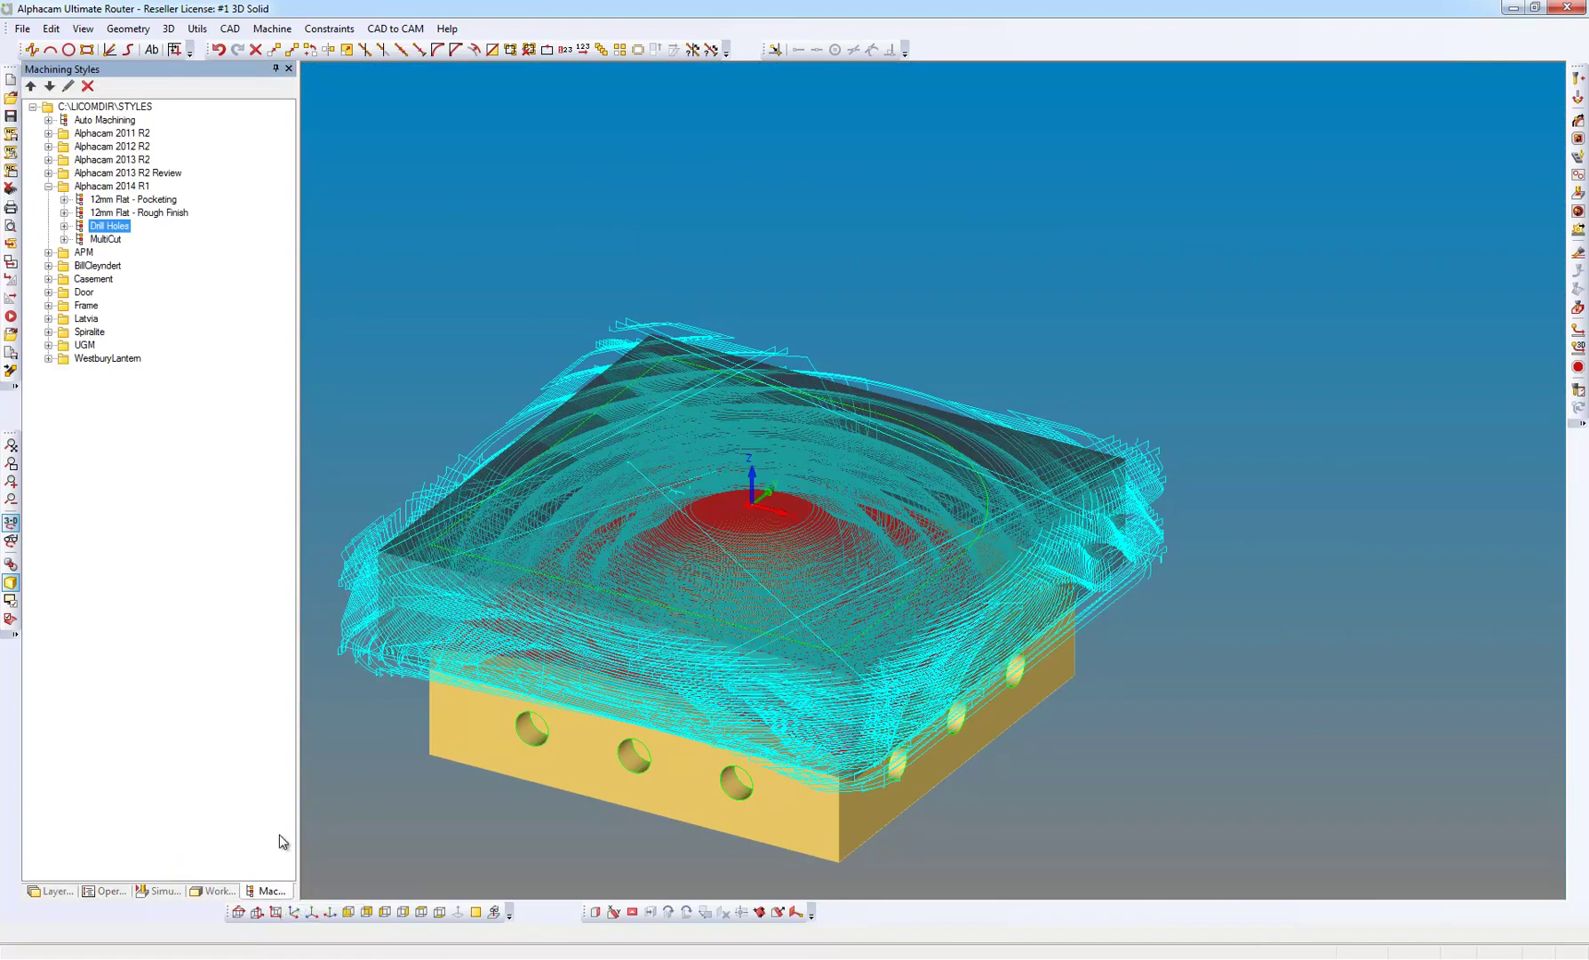
{"action": "right_click", "coordinate": [119, 226]}
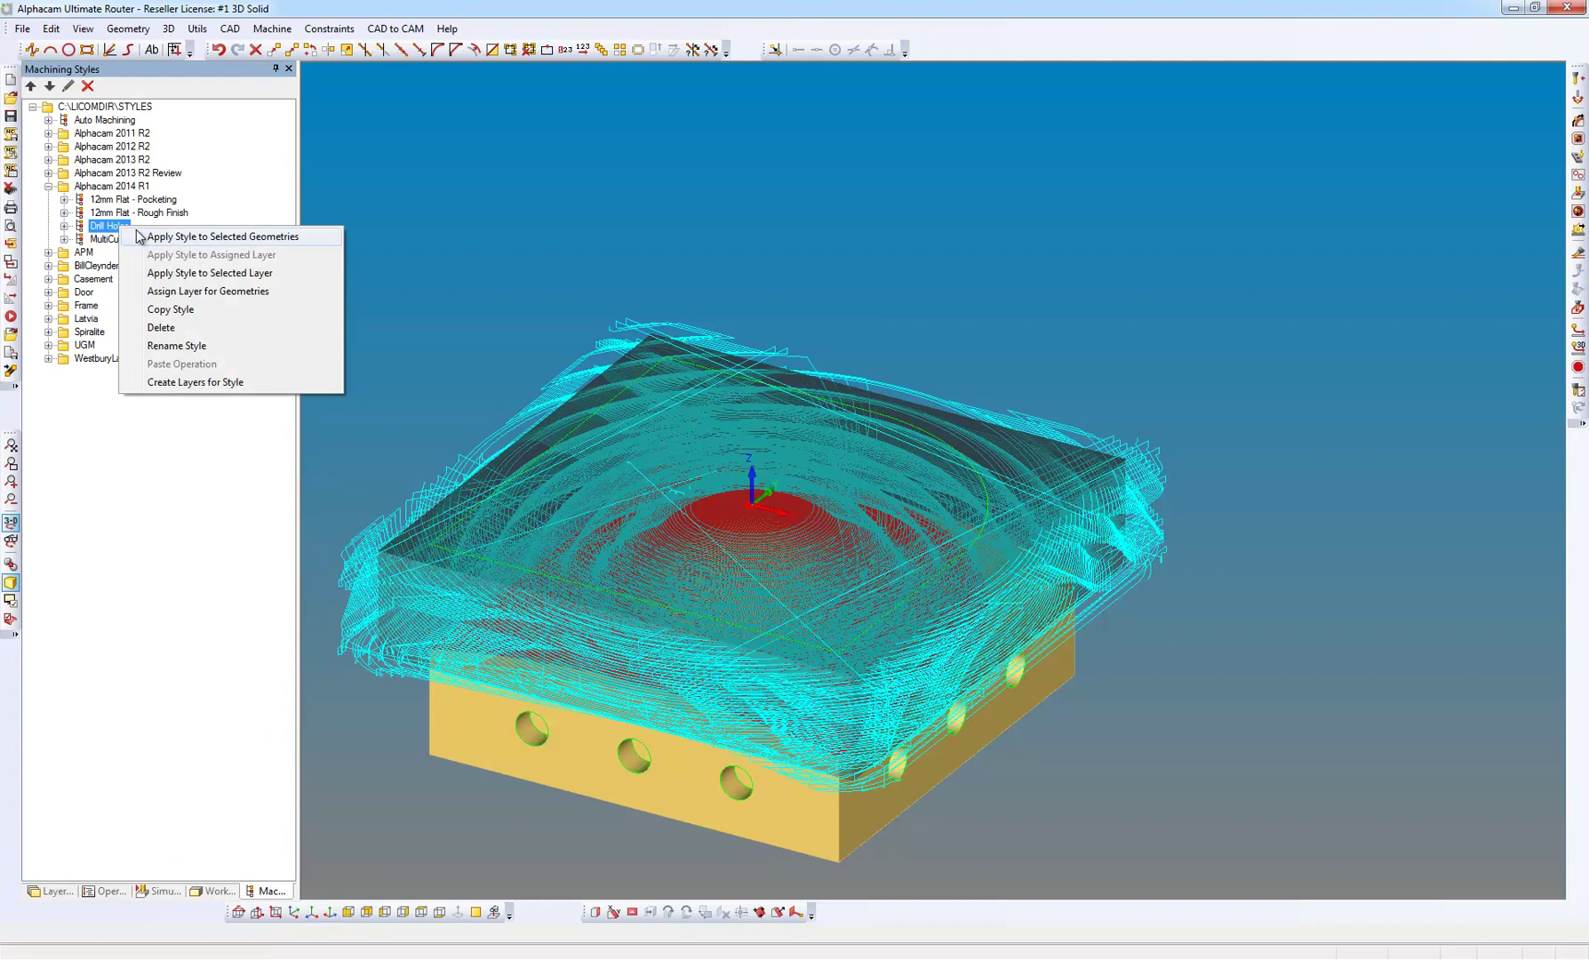
{"action": "left_click", "coordinate": [159, 236]}
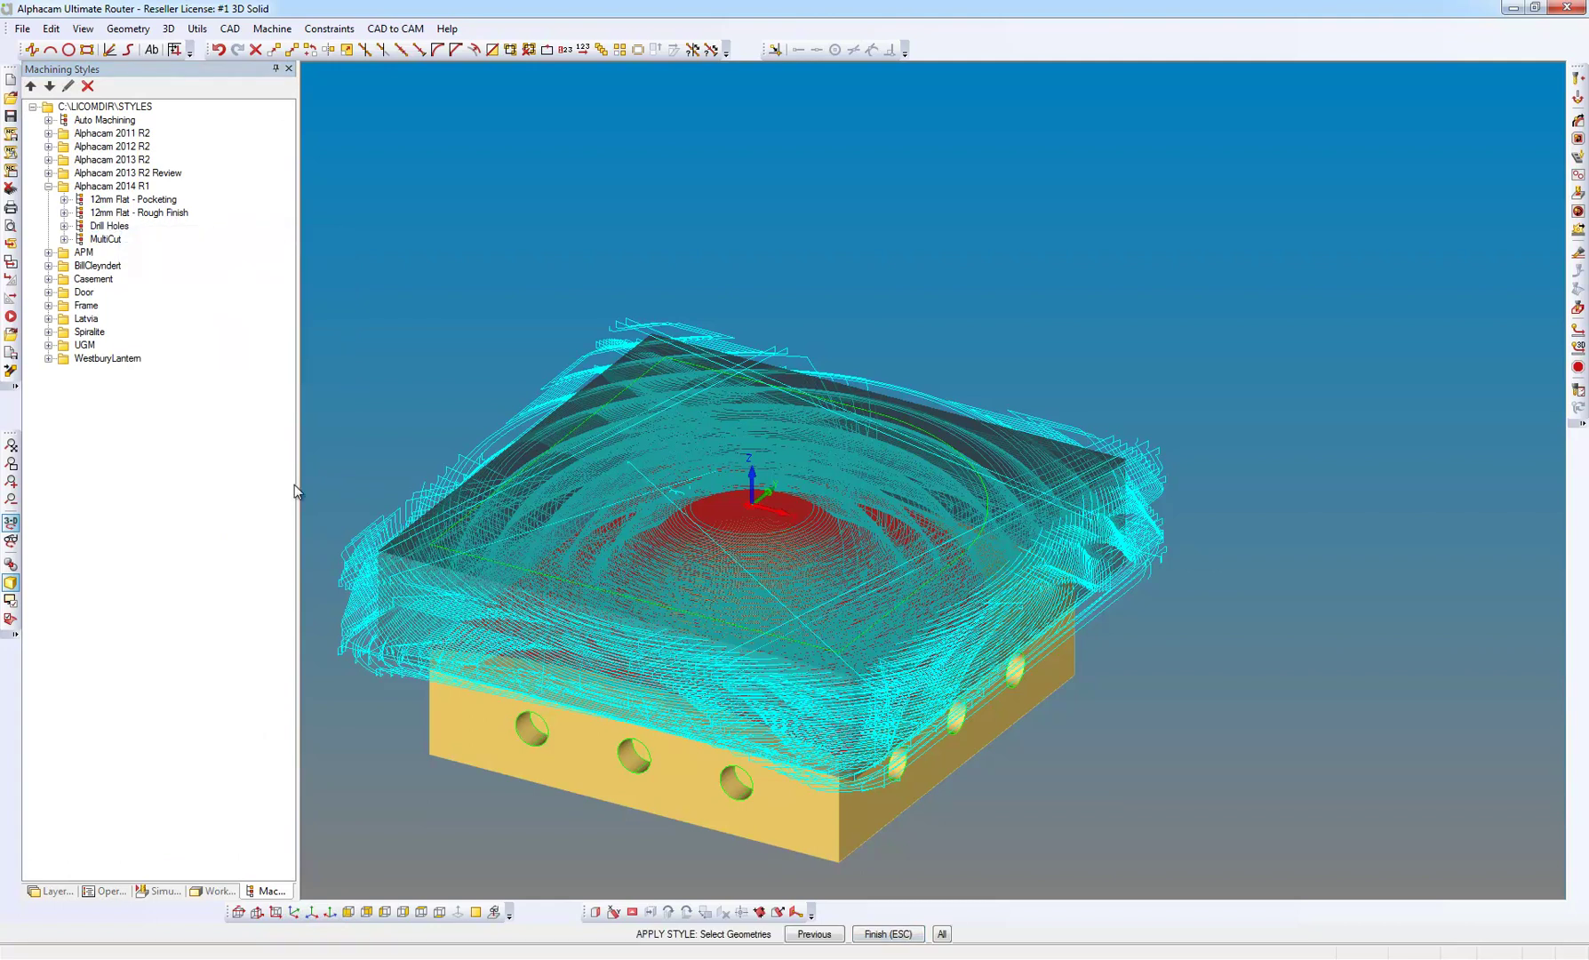
{"action": "left_click", "coordinate": [941, 933]}
{"action": "left_click", "coordinate": [888, 932]}
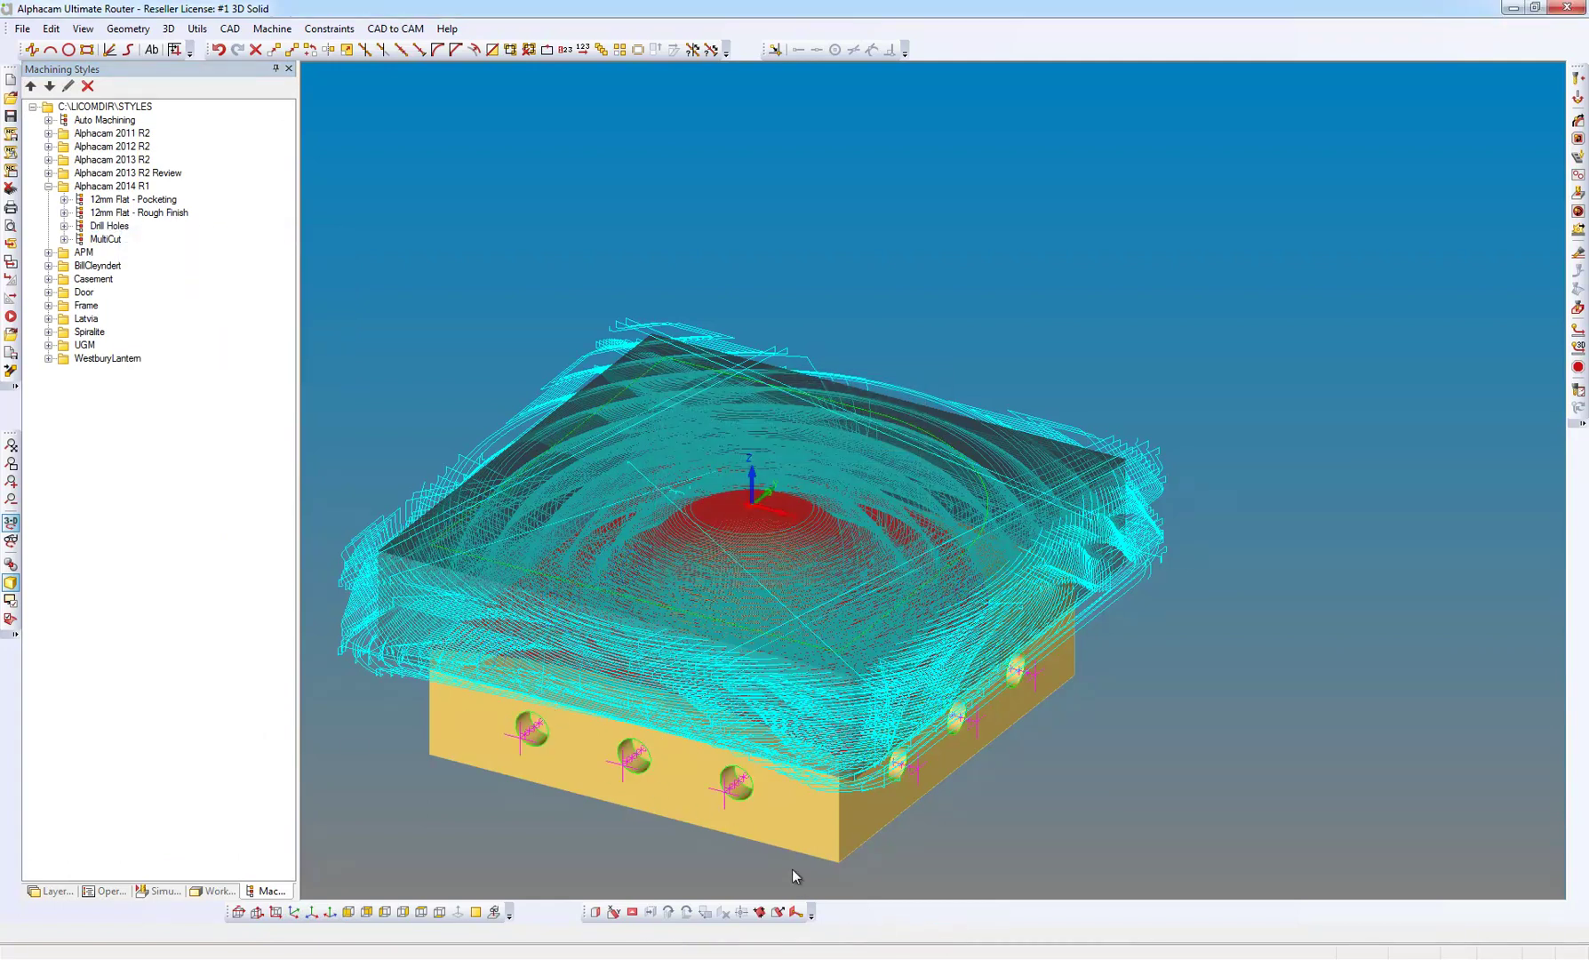
{"action": "scroll", "coordinate": [620, 854], "scroll_direction": "up", "scroll_amount": 2}
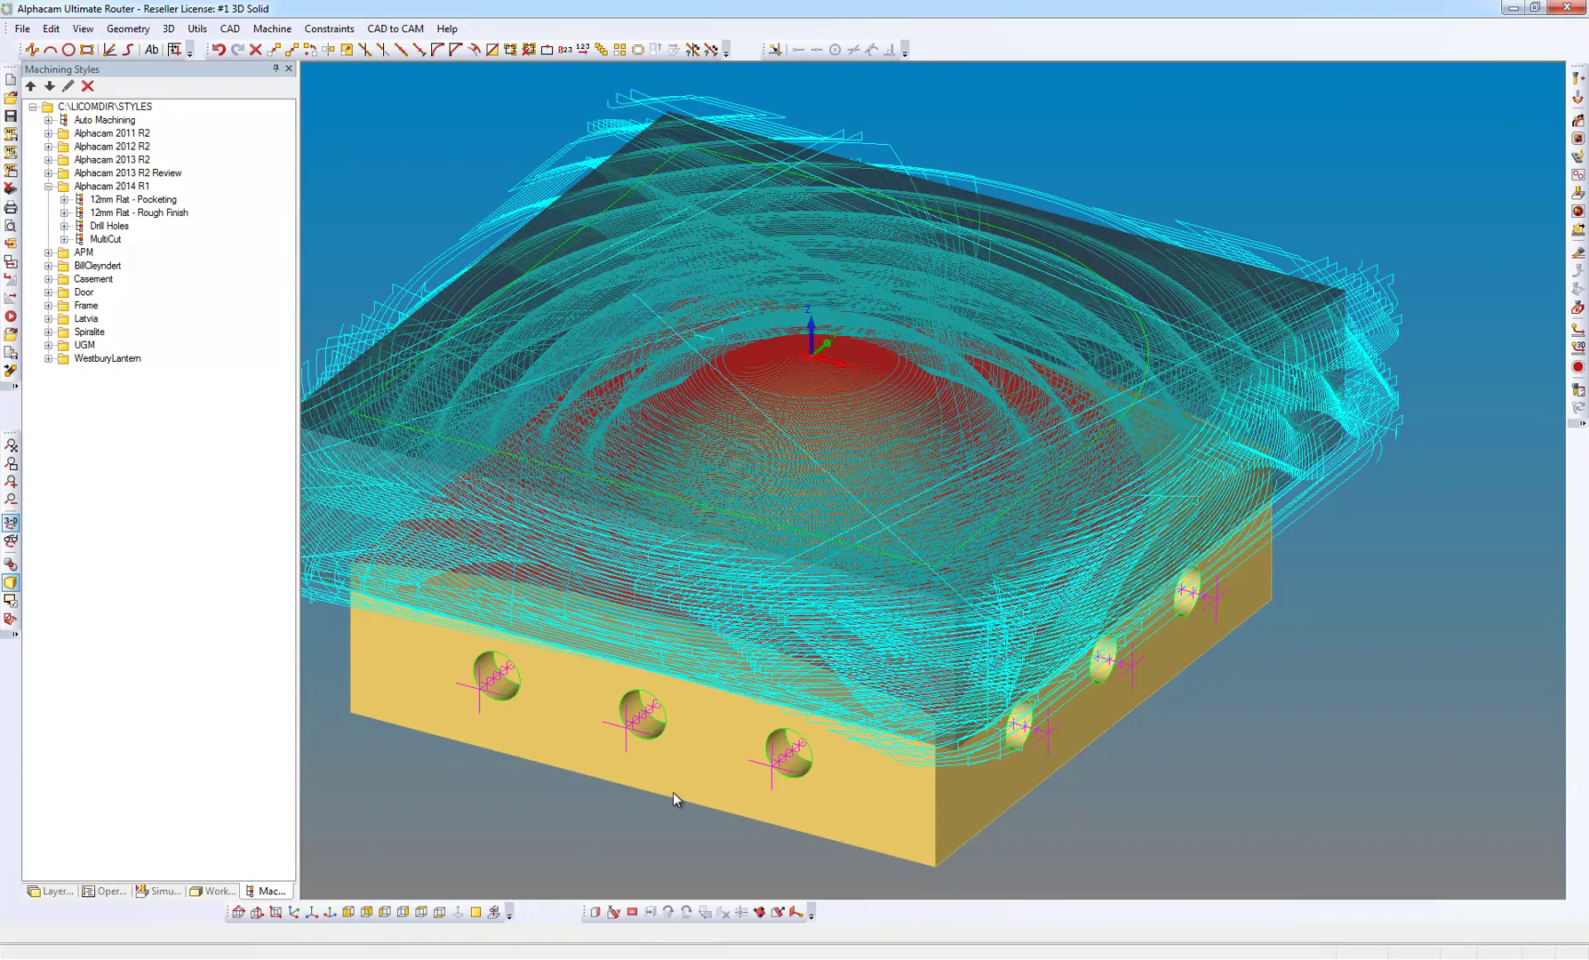
{"action": "mouse_move", "coordinate": [673, 791]}
{"action": "middle_mouse_down"}
{"action": "mouse_move", "coordinate": [569, 833]}
{"action": "mouse_move", "coordinate": [681, 769]}
{"action": "middle_mouse_up"}
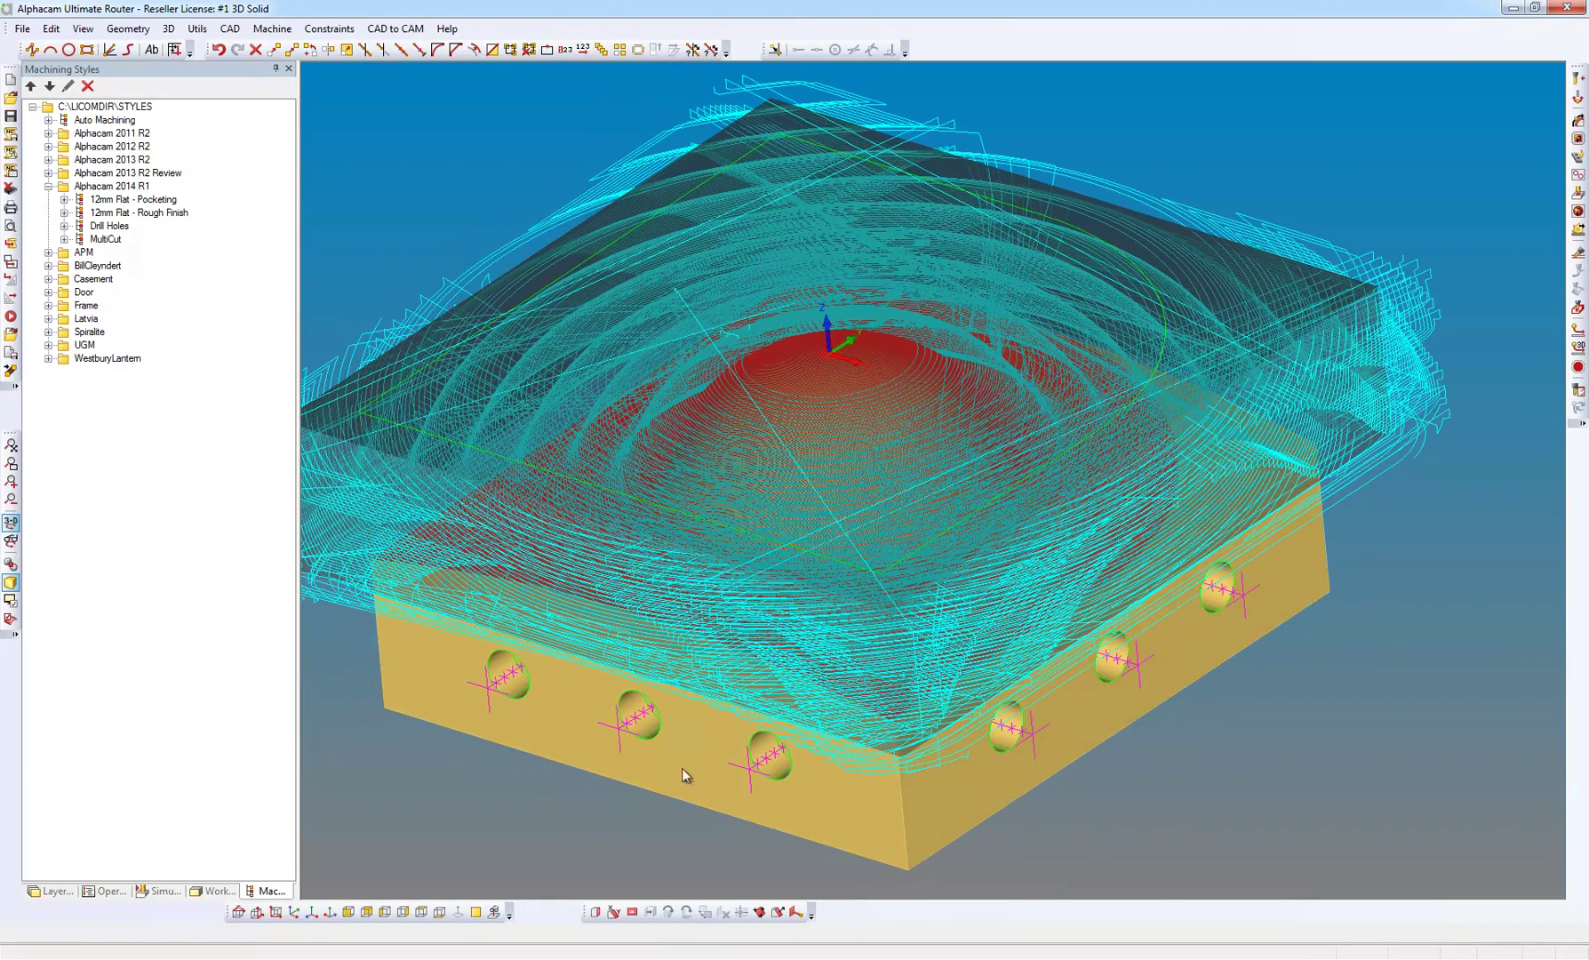
{"action": "scroll", "coordinate": [682, 768], "scroll_direction": "down", "scroll_amount": 1}
{"action": "scroll", "coordinate": [757, 748], "scroll_direction": "down", "scroll_amount": 1}
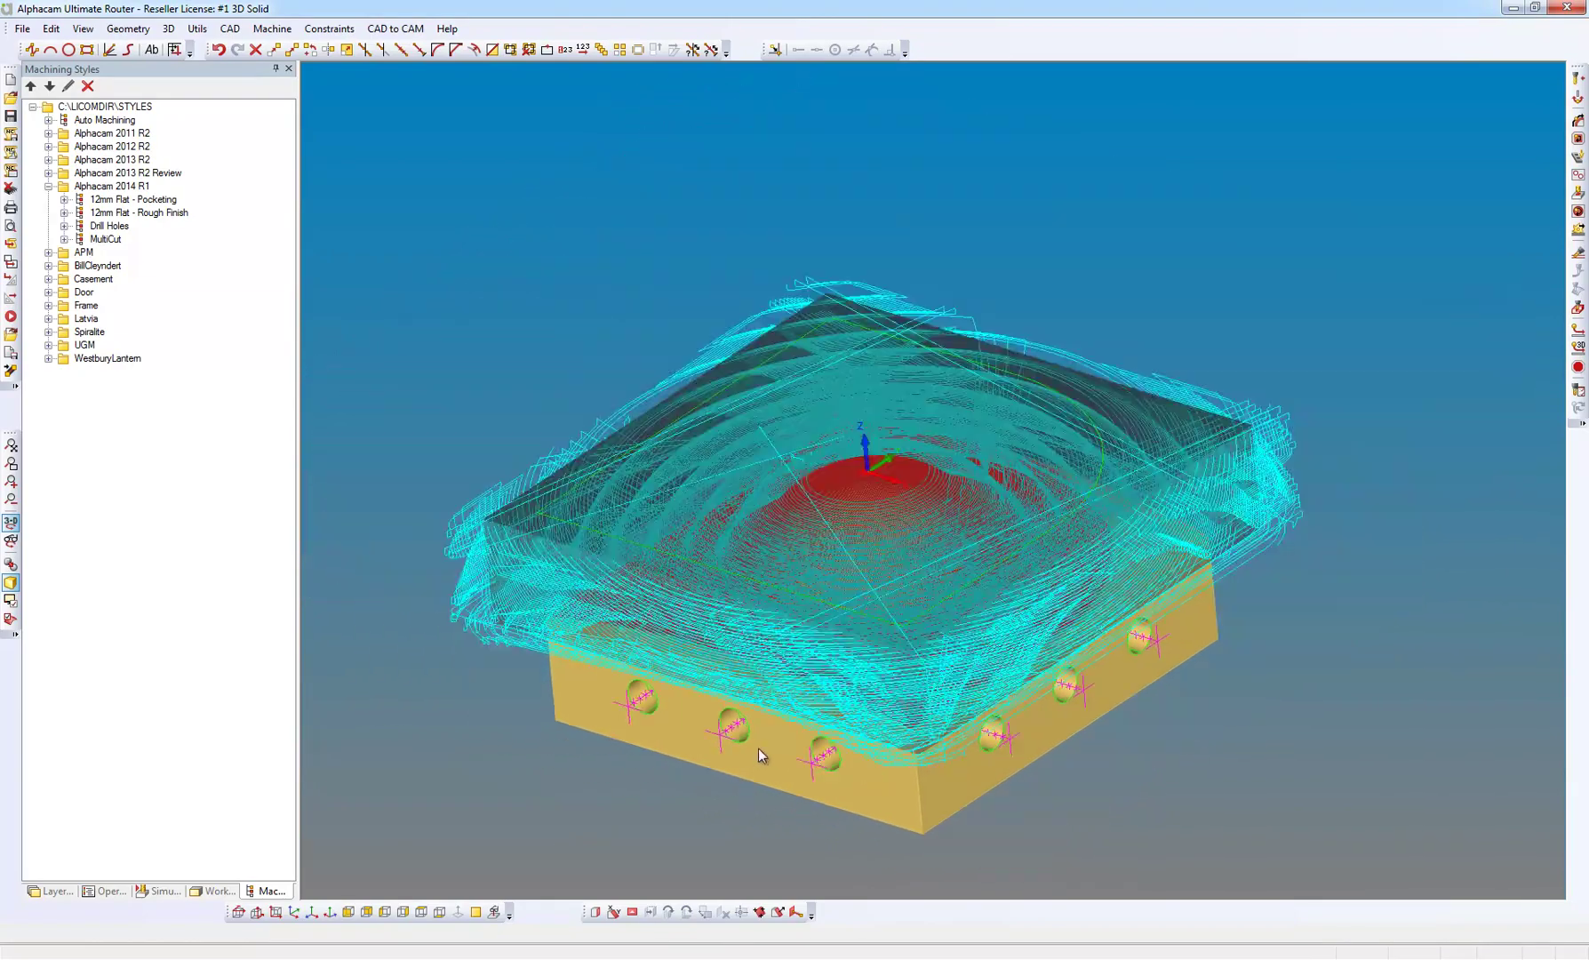